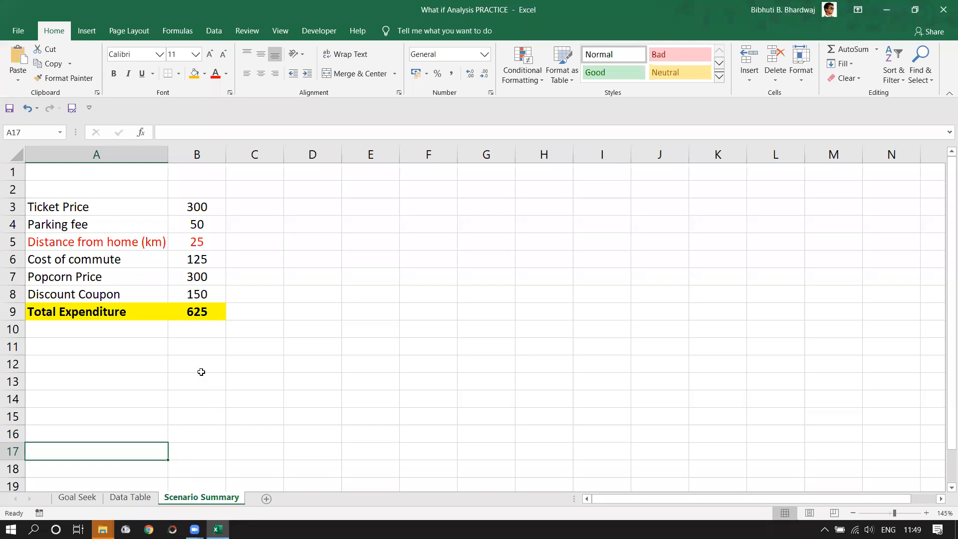
- Inspect the Total Expenditure formula without changing it, then make F11 the active cell
double_click(200, 312)
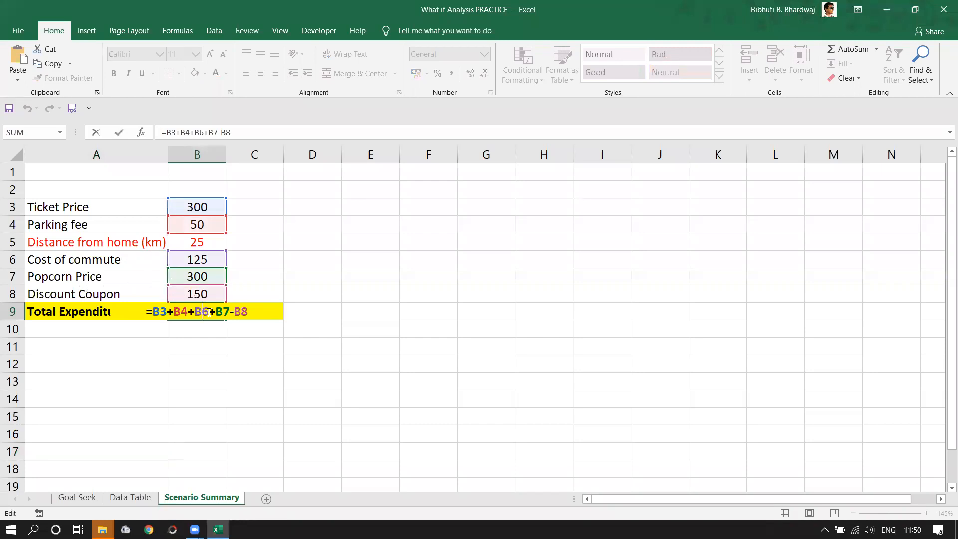
key(ctrl+Return)
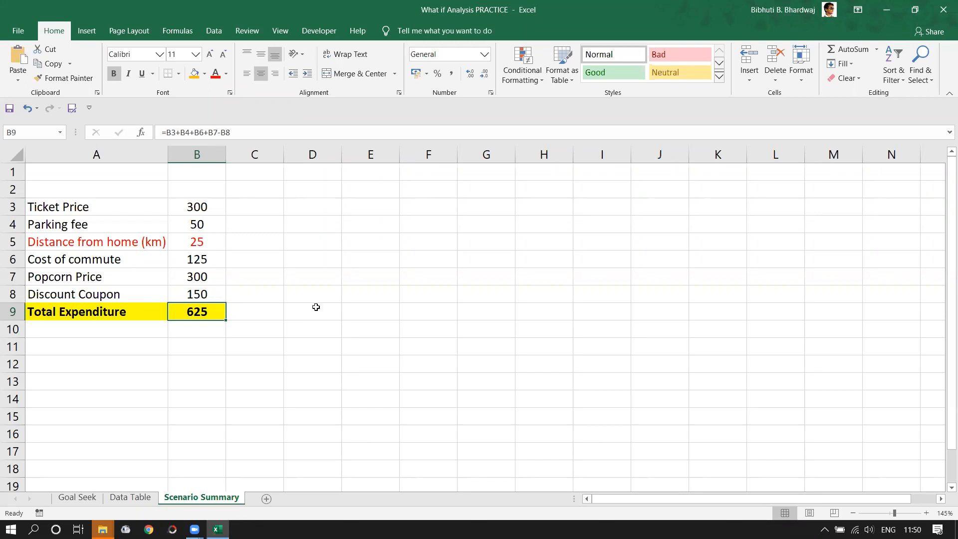
drag(428, 206, 930, 196)
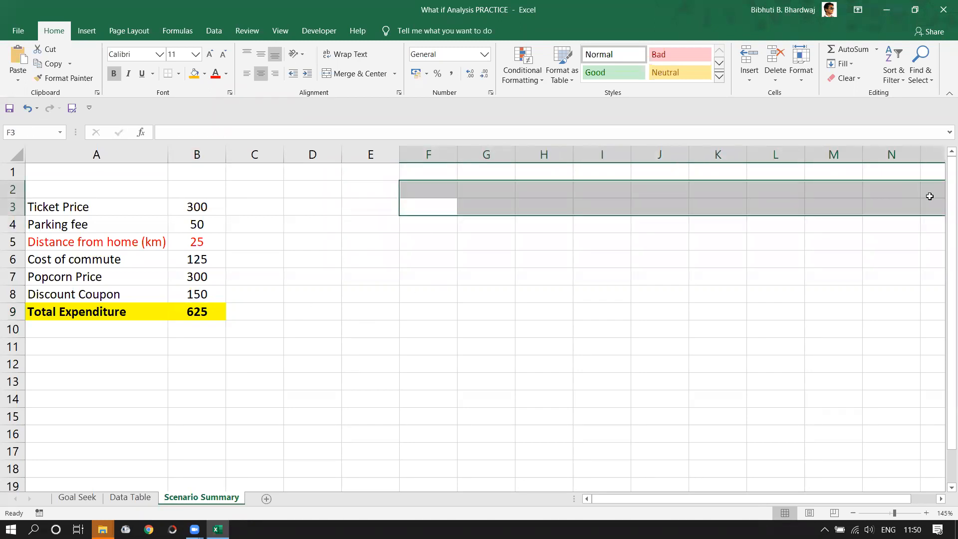
drag(372, 229, 394, 333)
click(433, 348)
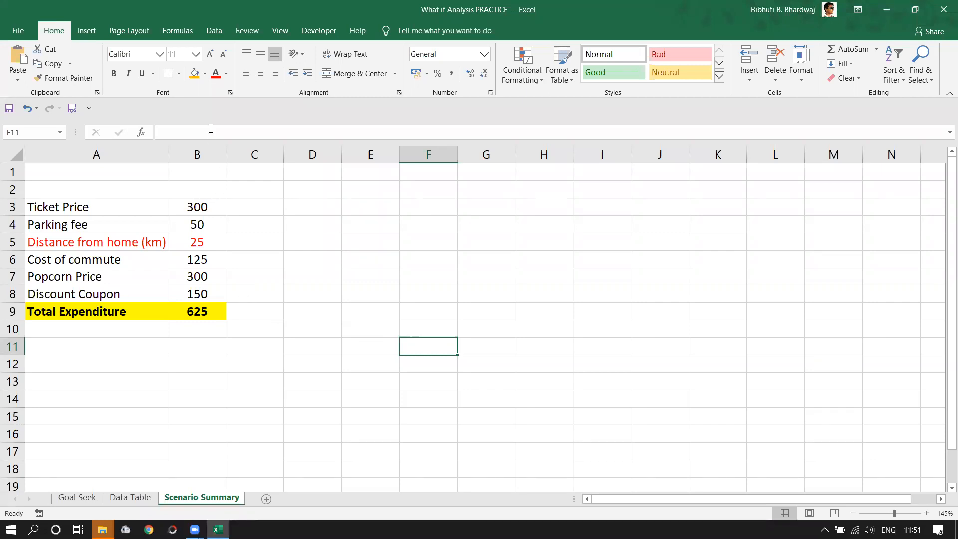
- Open Scenario Manager from What-If Analysis and begin adding a scenario
click(214, 31)
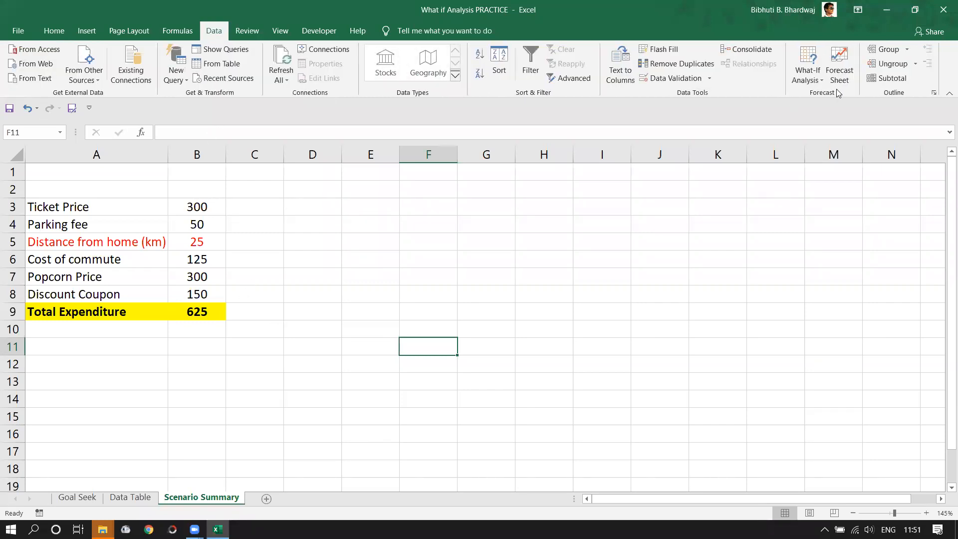
click(823, 83)
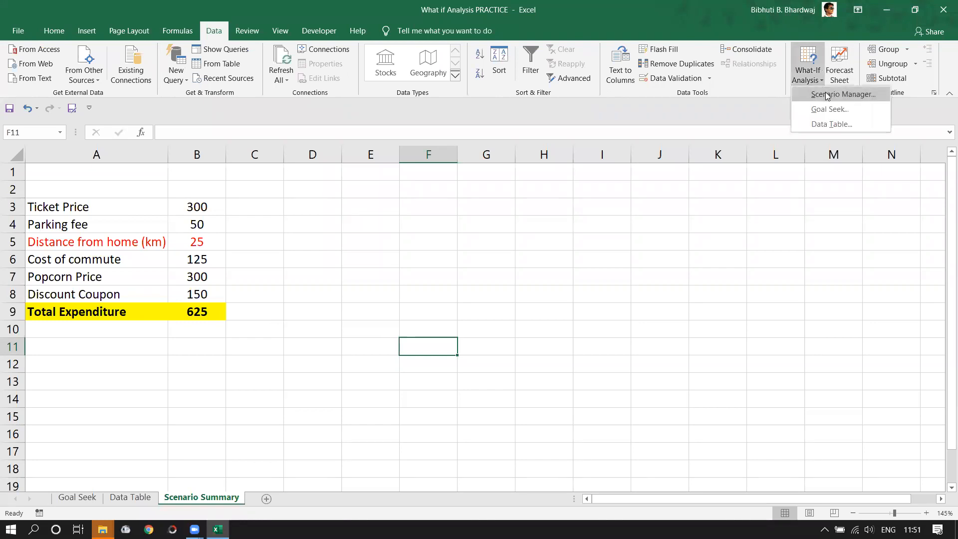
click(827, 96)
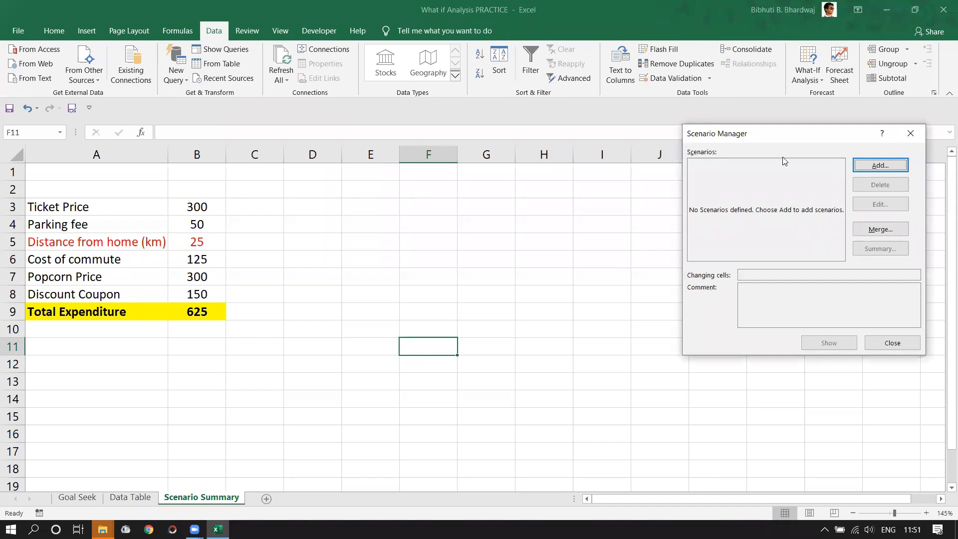
drag(744, 139, 438, 144)
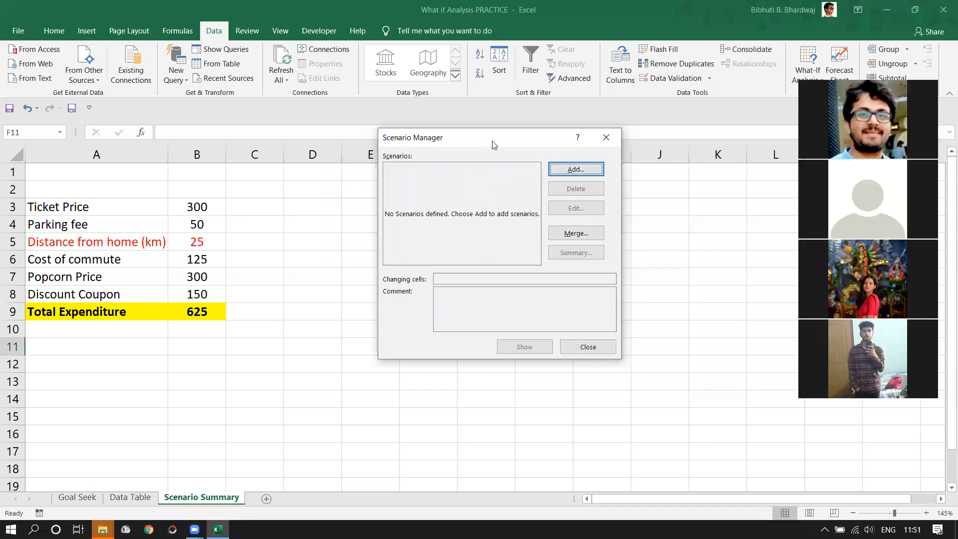
drag(492, 144, 540, 139)
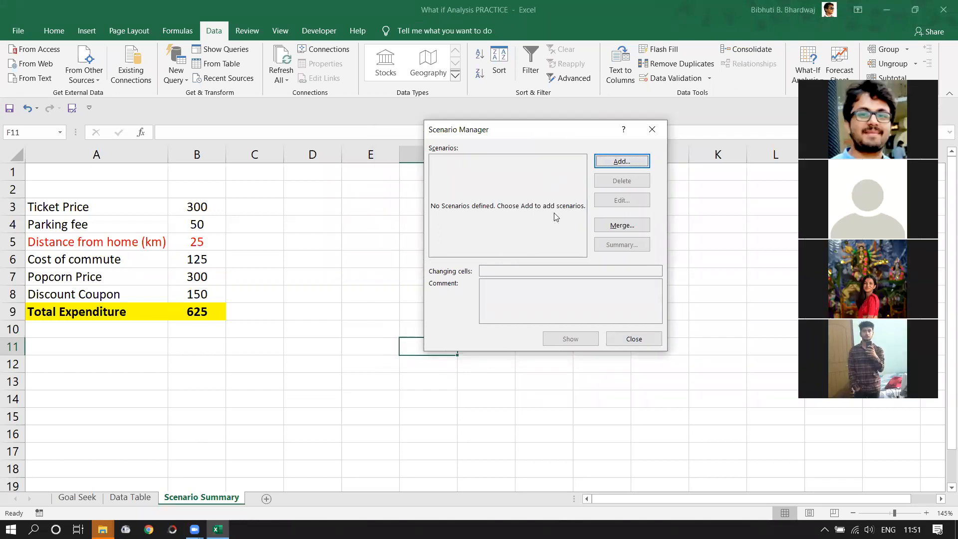
click(622, 161)
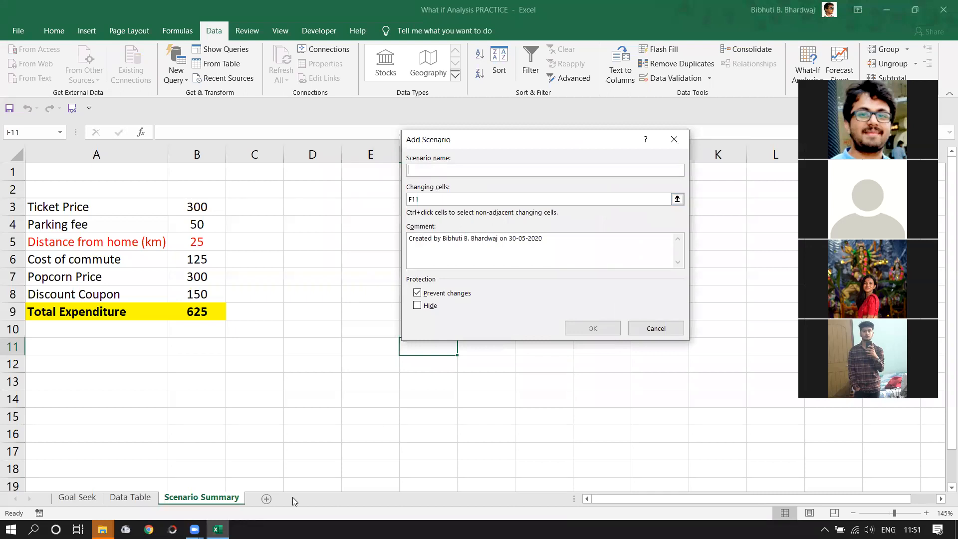
- Name the new scenario PVR
mouse_move(194, 529)
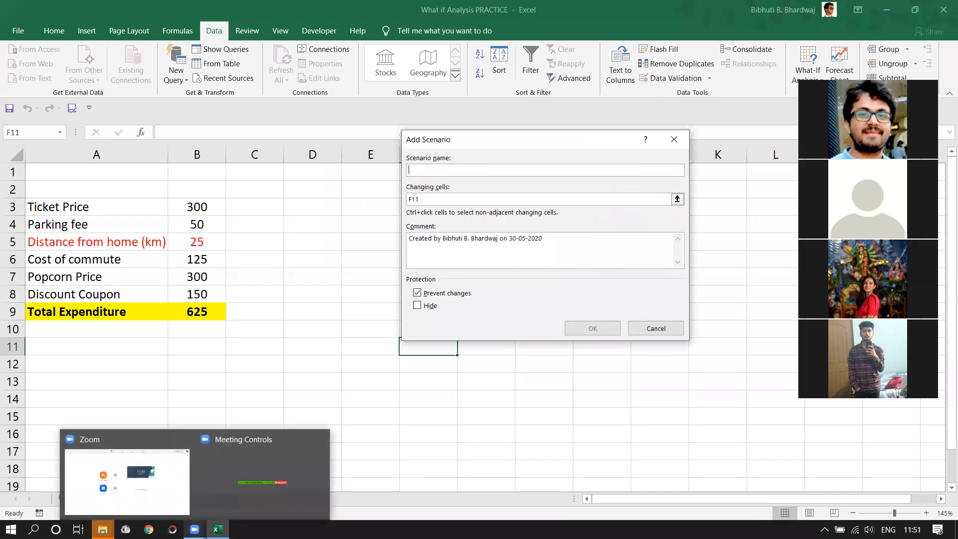
mouse_move(165, 508)
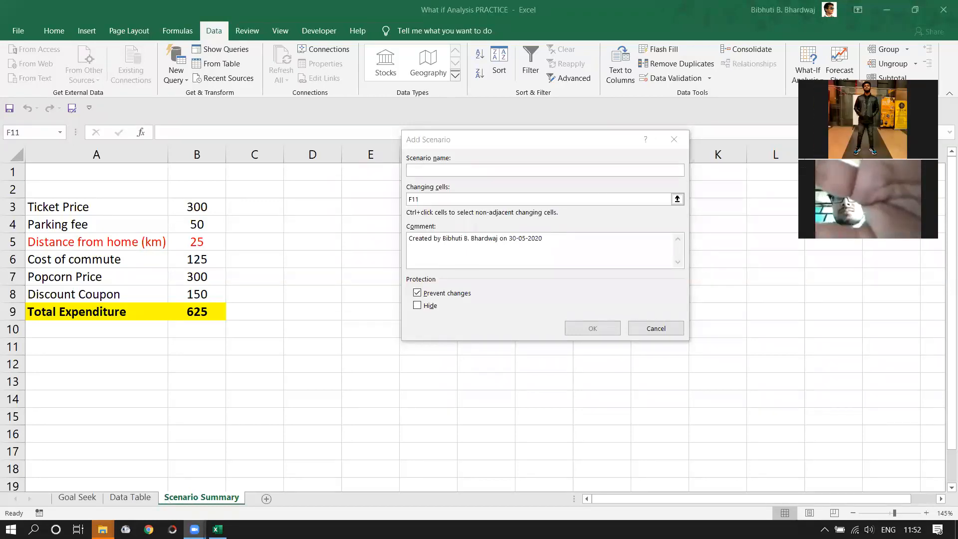
click(217, 529)
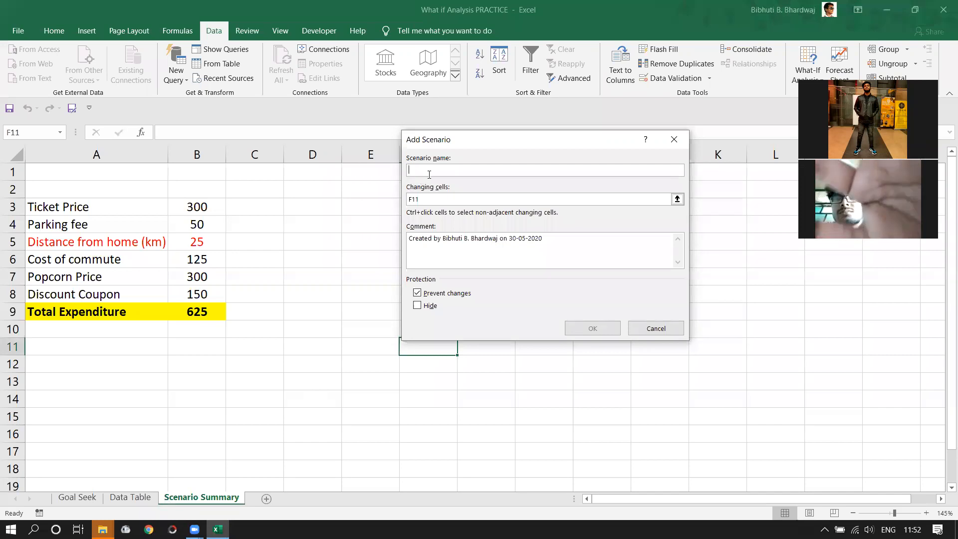
text(PVR)
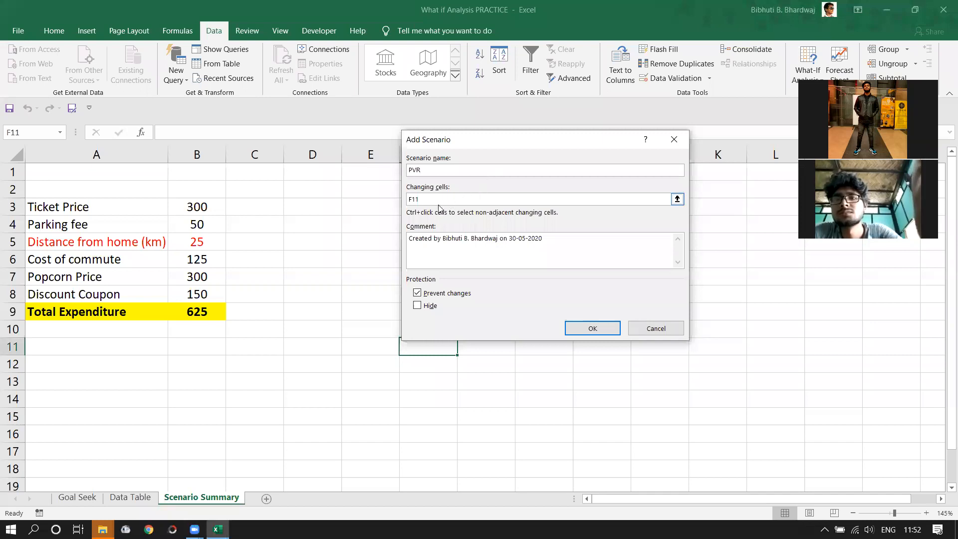
- Set the changing cells to B3:B4,B6:B8
drag(422, 200, 388, 197)
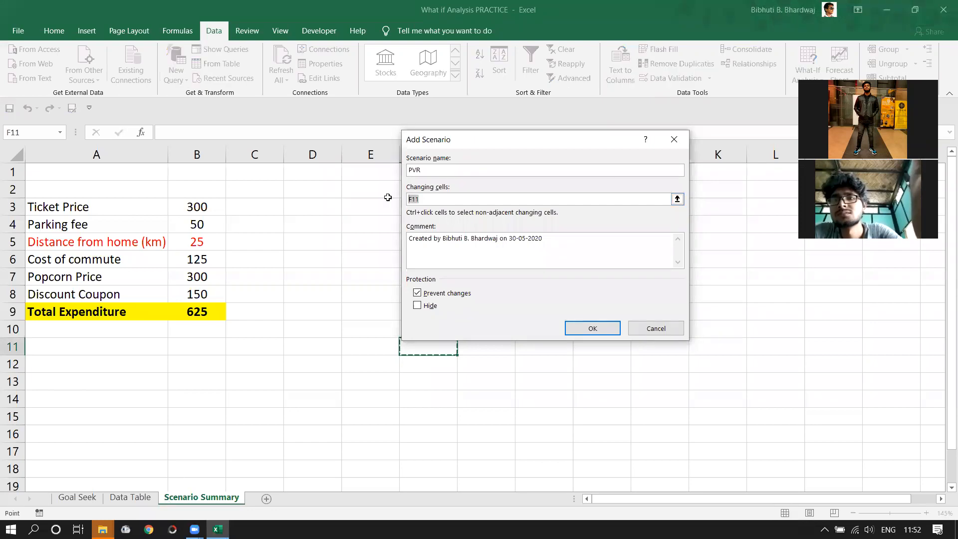
click(196, 205)
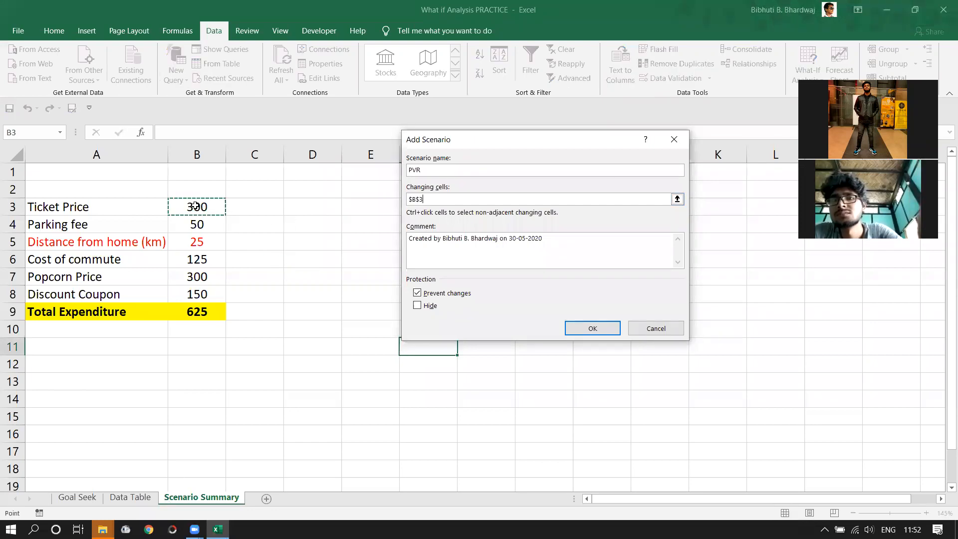
drag(195, 207, 188, 220)
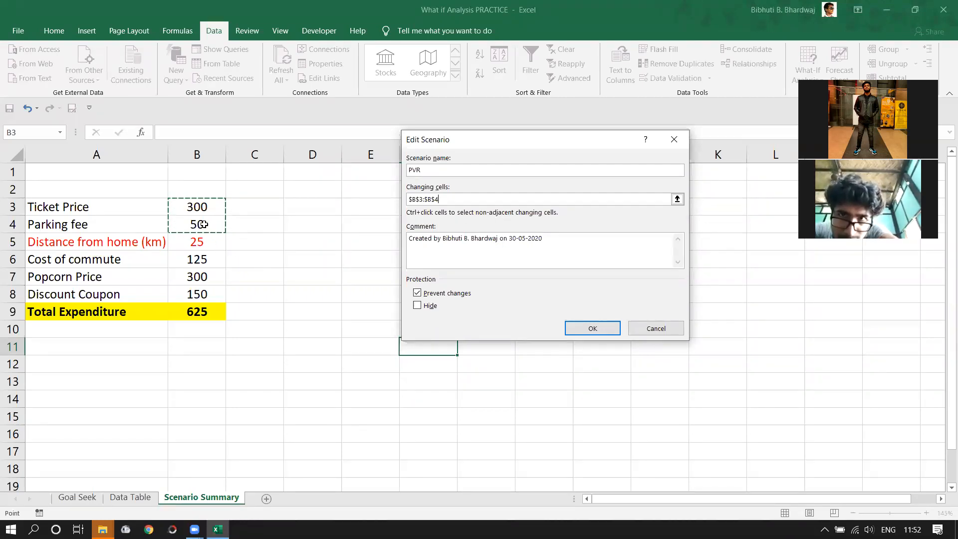
text(,)
drag(200, 260, 198, 291)
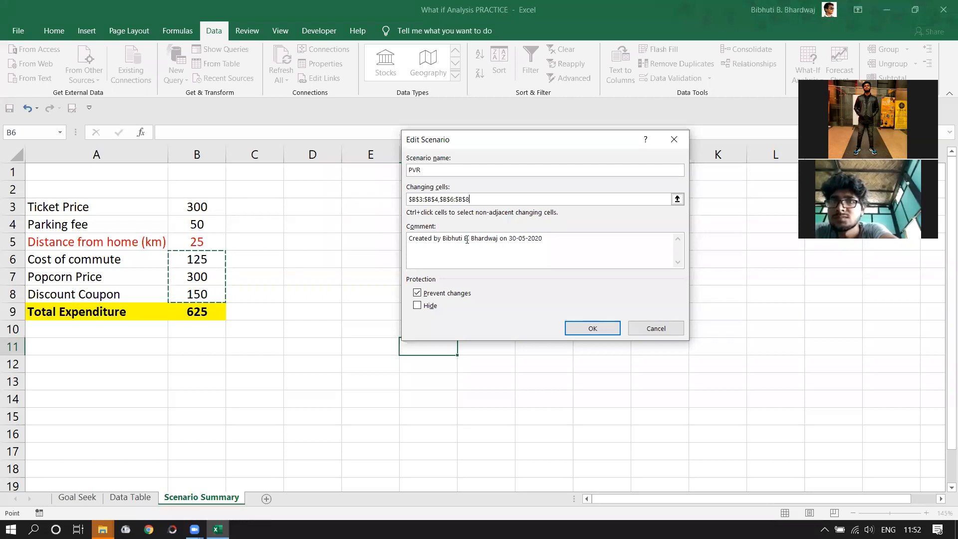
- Replace the comment with '1st' and confirm the scenario
drag(547, 240, 397, 241)
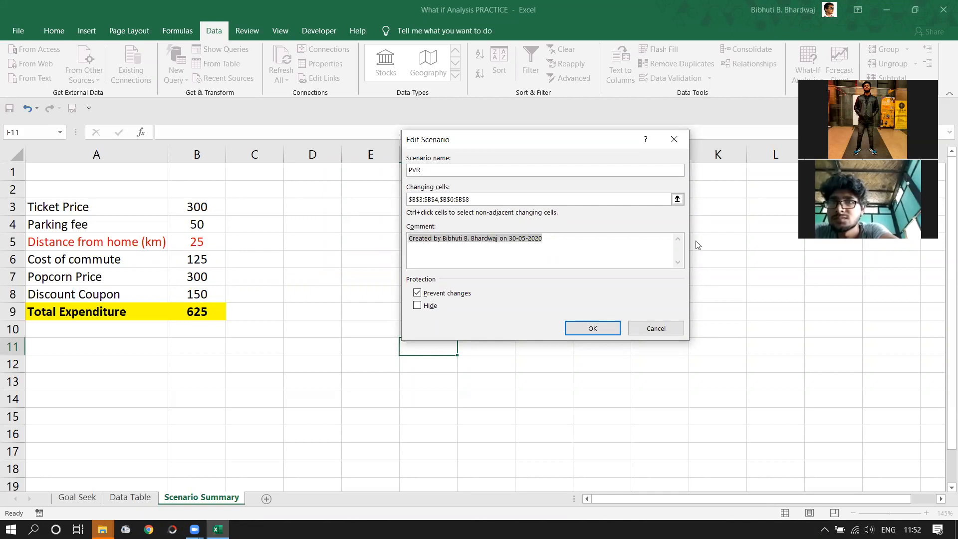
text(1st)
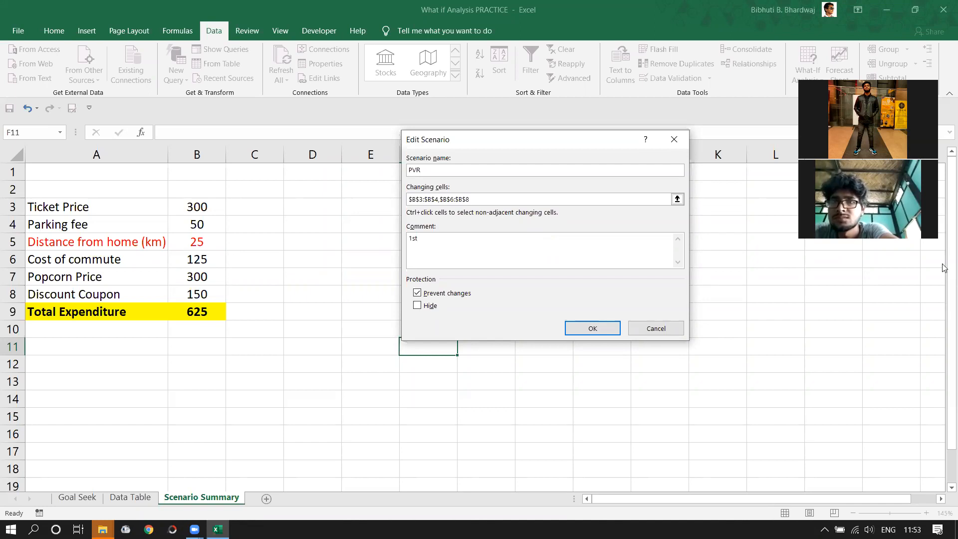
click(593, 328)
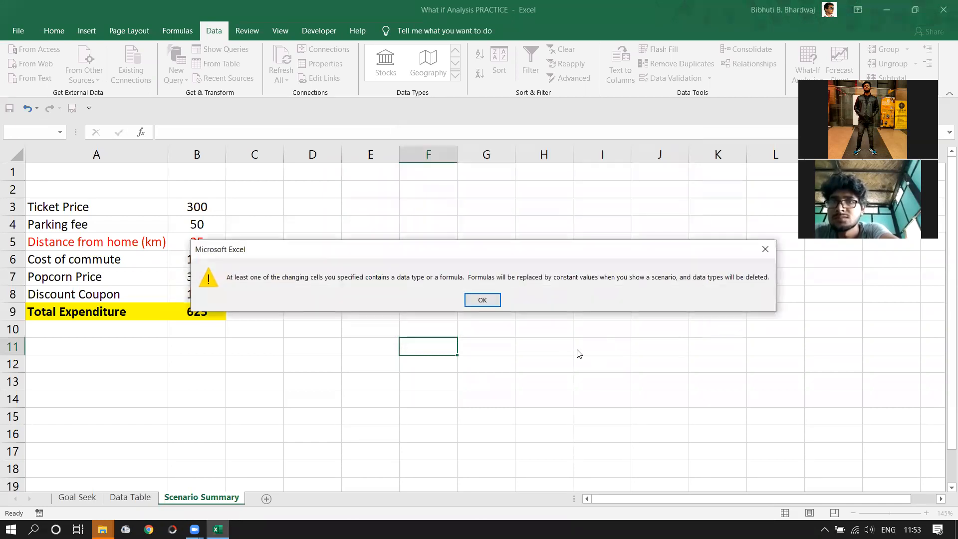
- Accept the constants warning and keep PVR's current values 300, 50, 125, 300 and 150
click(480, 300)
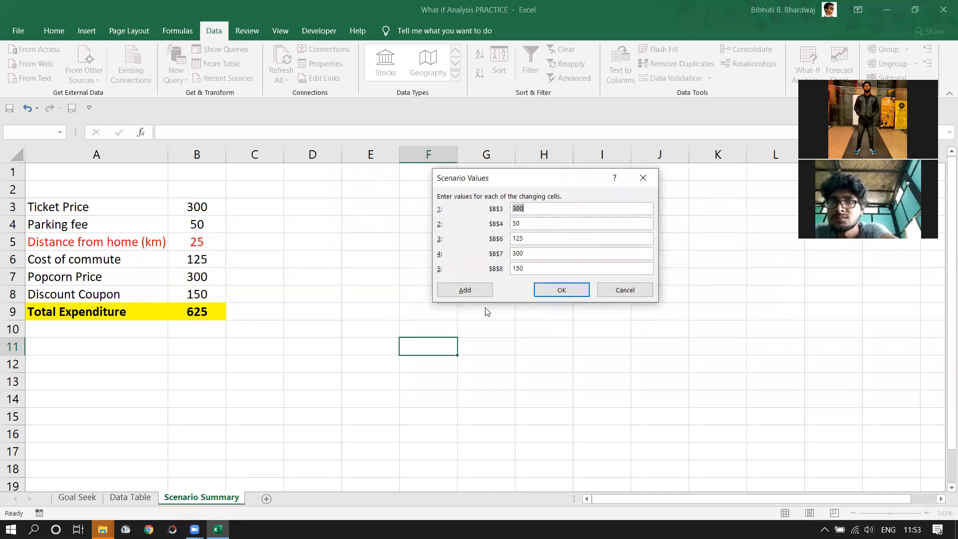
drag(511, 179, 461, 157)
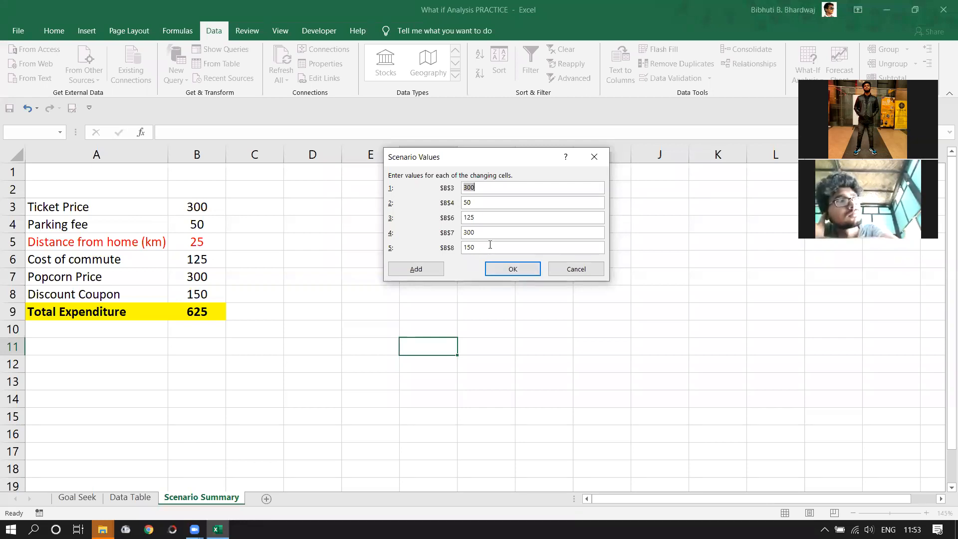
click(508, 270)
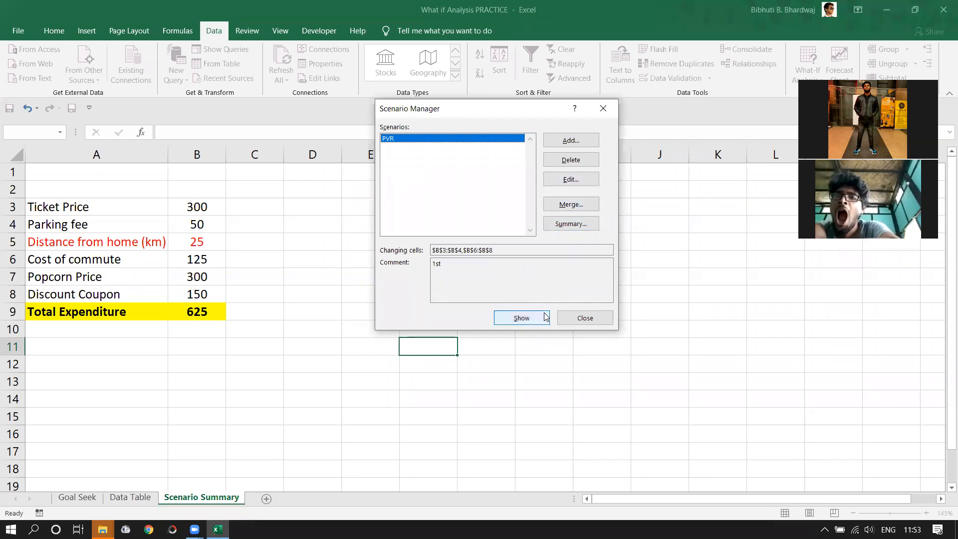
- Edit PVR so Popcorn Price is 500, then show it, raising Total Expenditure to 825
click(571, 180)
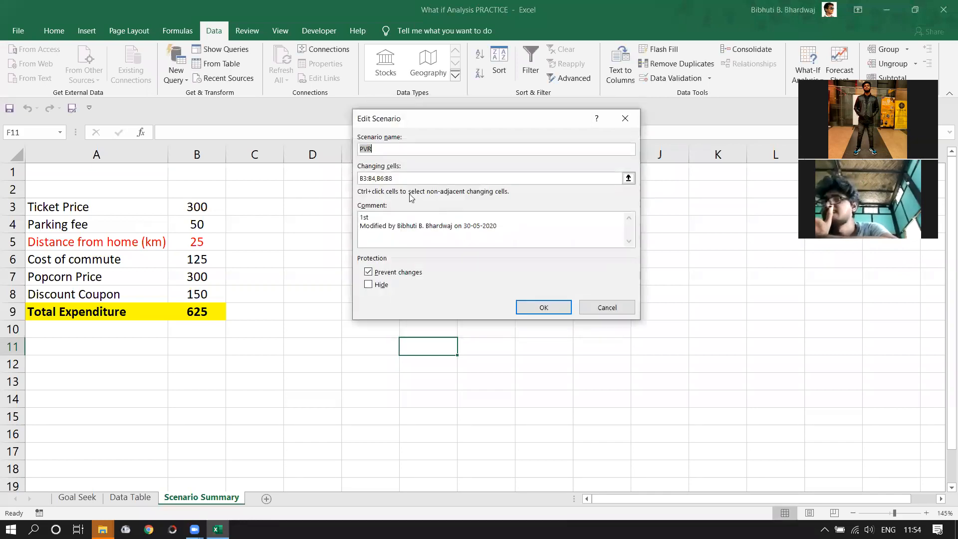
click(530, 310)
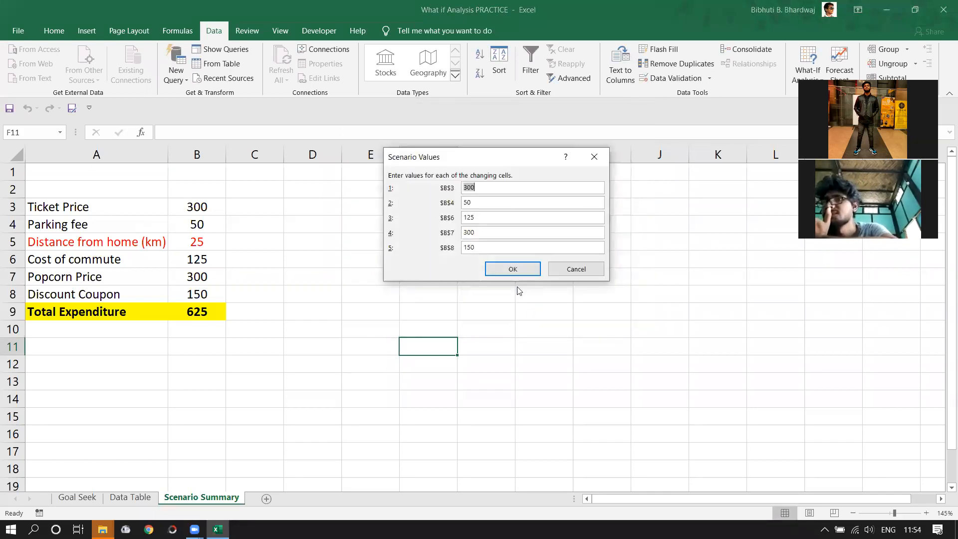
double_click(481, 232)
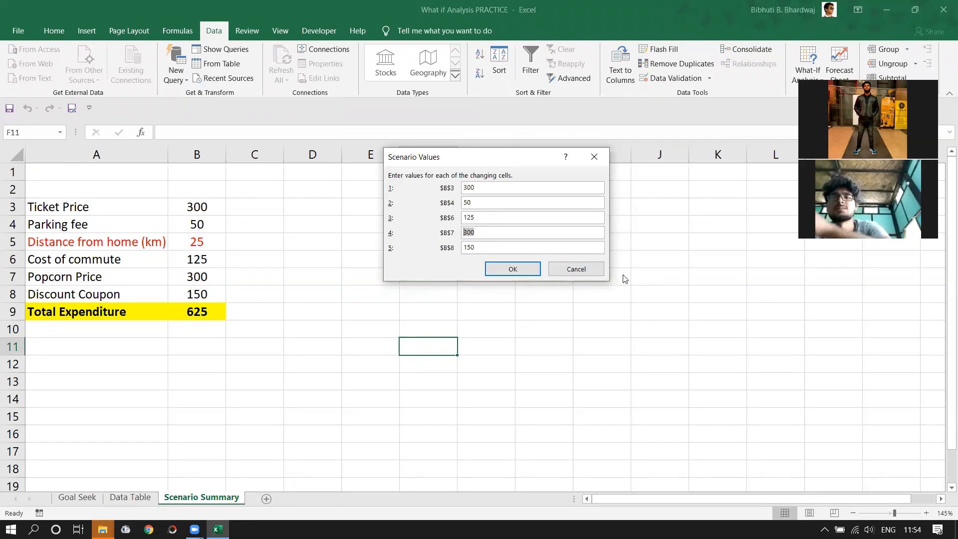
text(5)
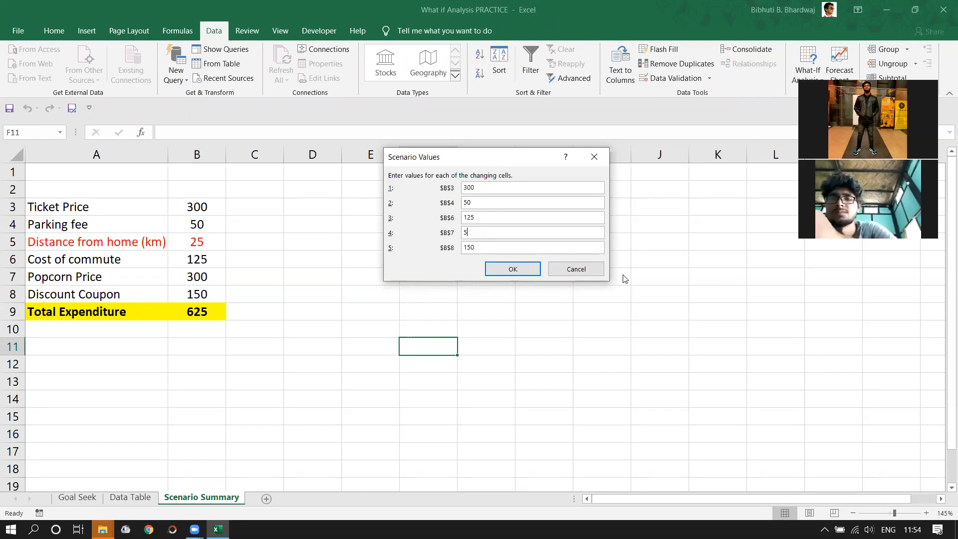
click(521, 268)
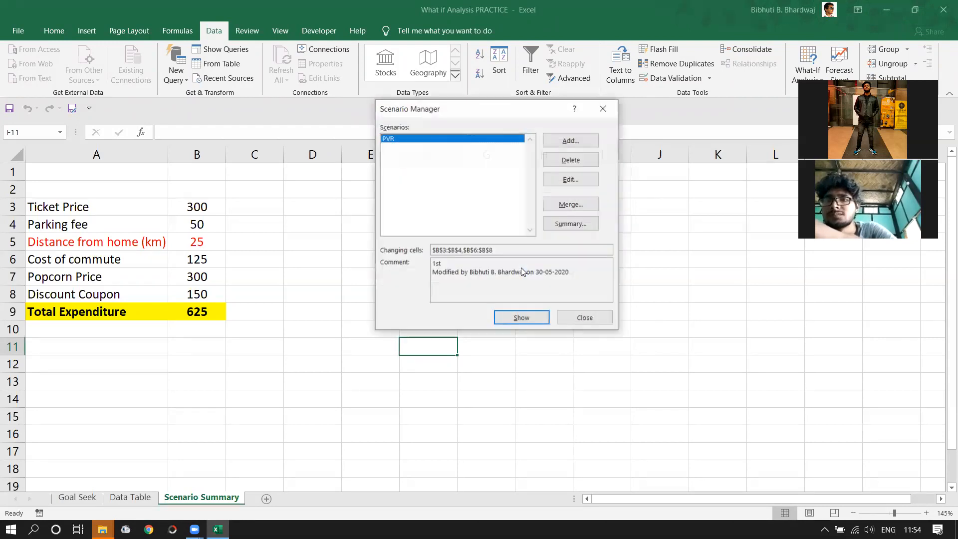
click(519, 320)
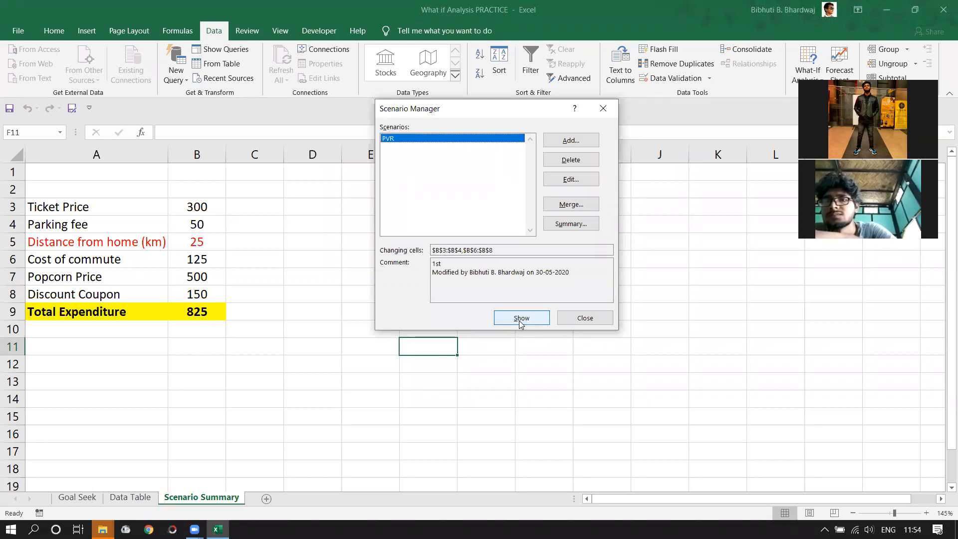
click(585, 319)
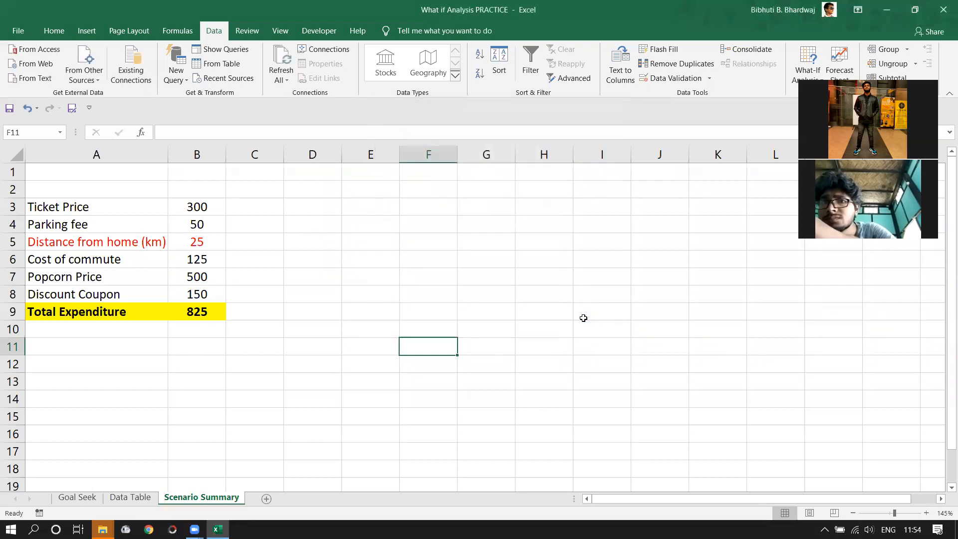
- Select cell D9 and switch to the Formulas ribbon
click(287, 304)
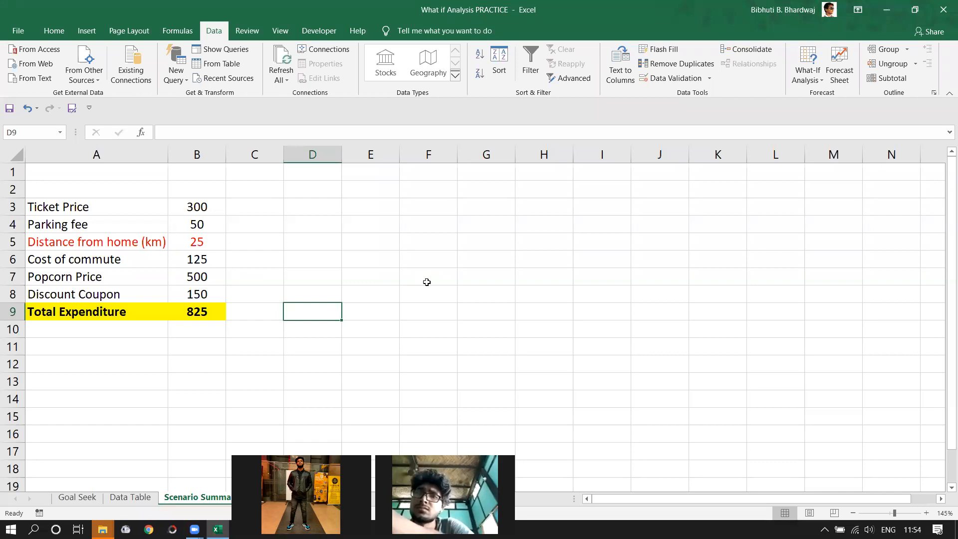
click(181, 32)
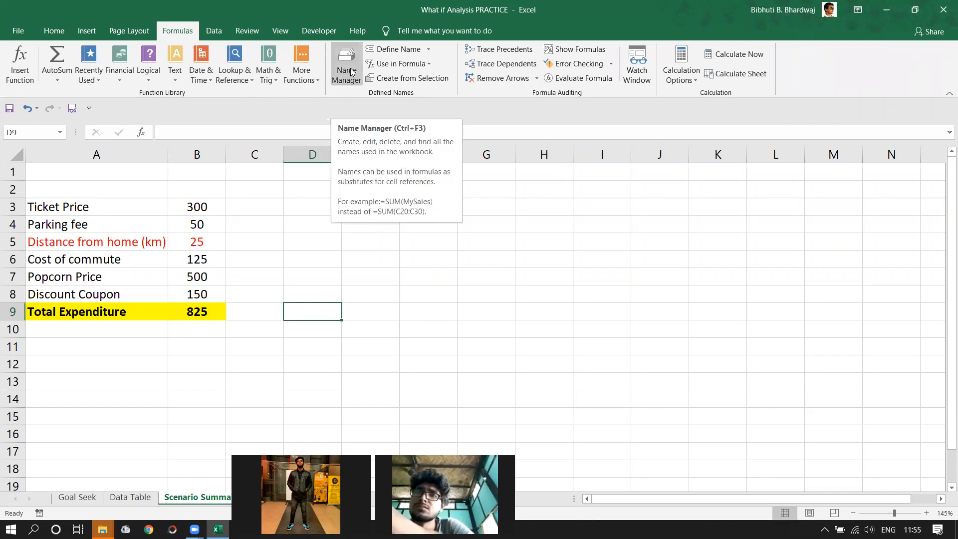
- Create names for A3:B9 from the left-column labels
click(399, 80)
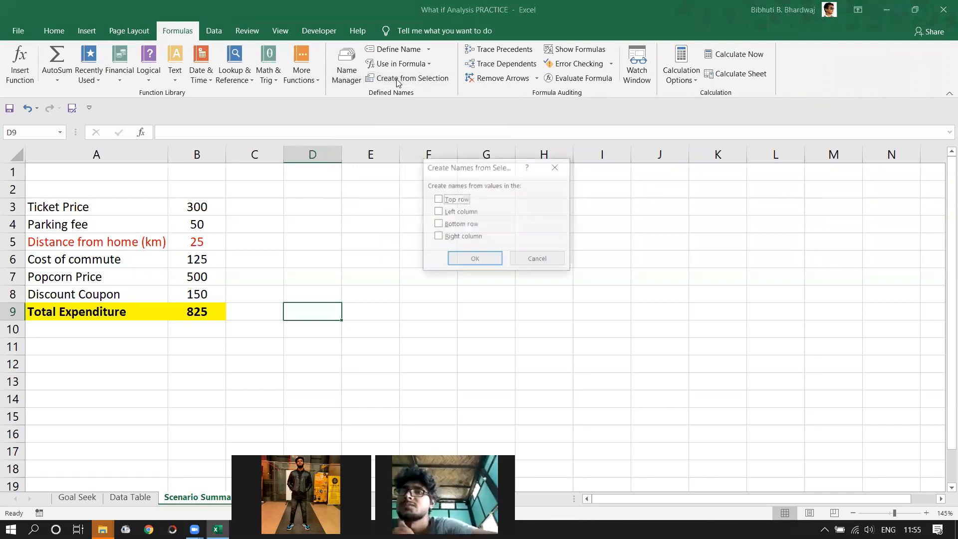
click(533, 260)
drag(54, 210, 194, 313)
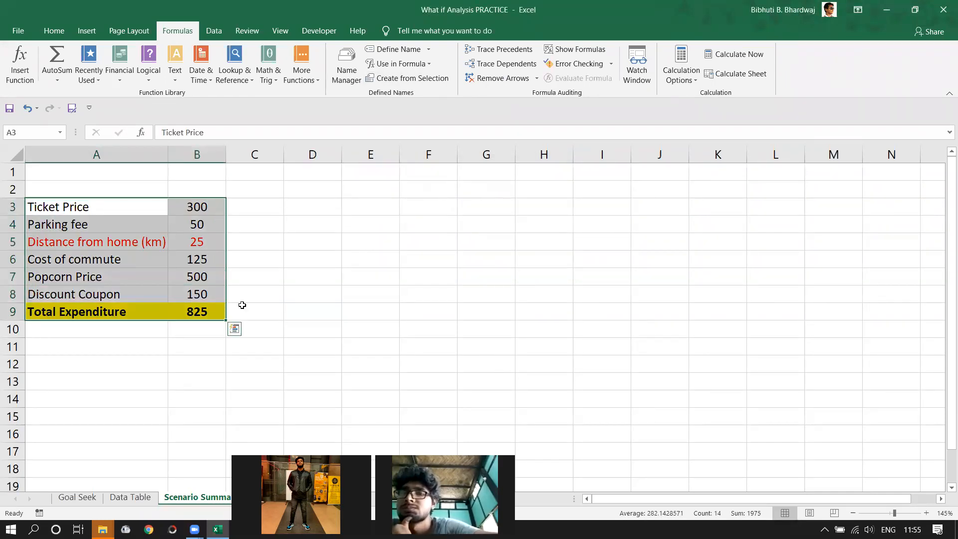
click(409, 80)
click(438, 199)
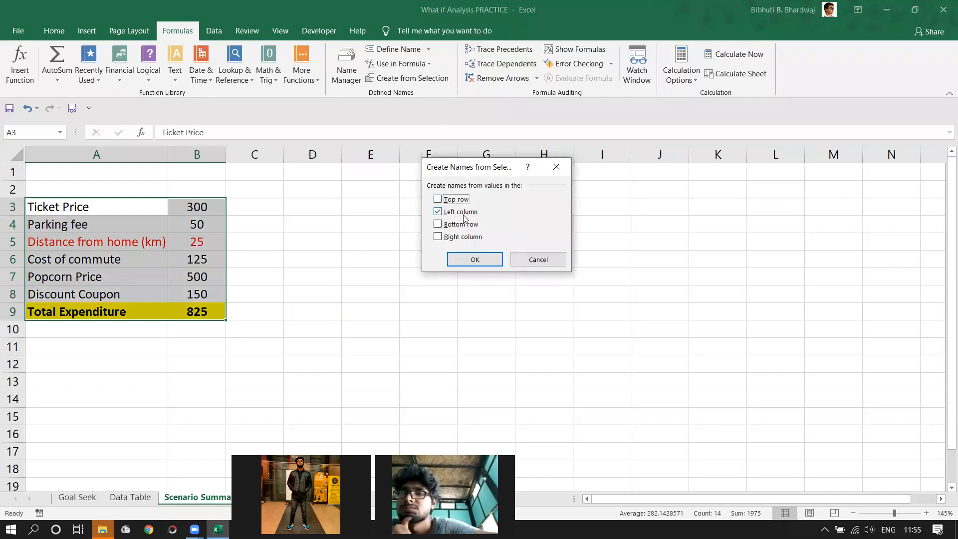
click(437, 212)
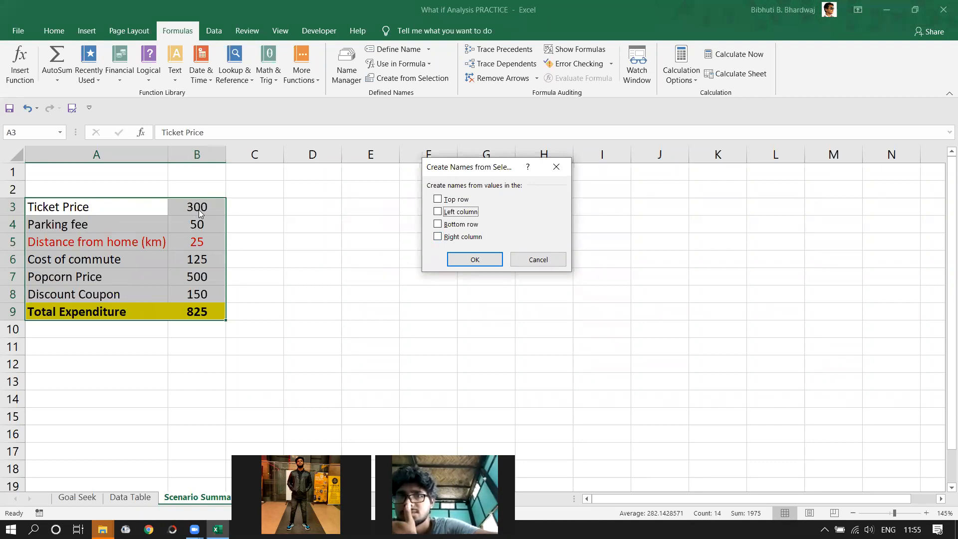
click(438, 212)
click(467, 261)
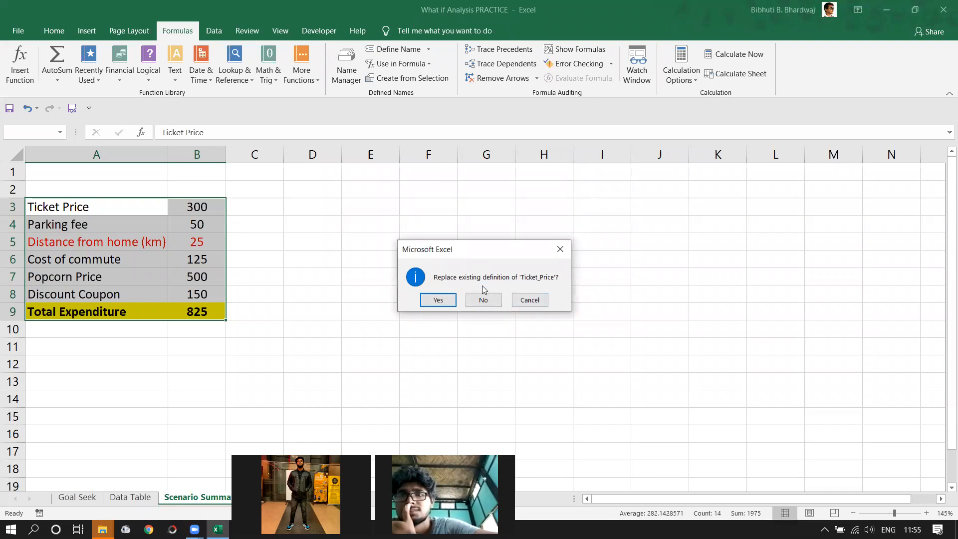
- Replace the existing names Ticket_Price, Parking_fee, distance, Cost_of_commute, Popcorn_Price and the rest
click(436, 300)
click(436, 301)
click(436, 301)
click(435, 301)
click(435, 301)
click(436, 301)
click(436, 301)
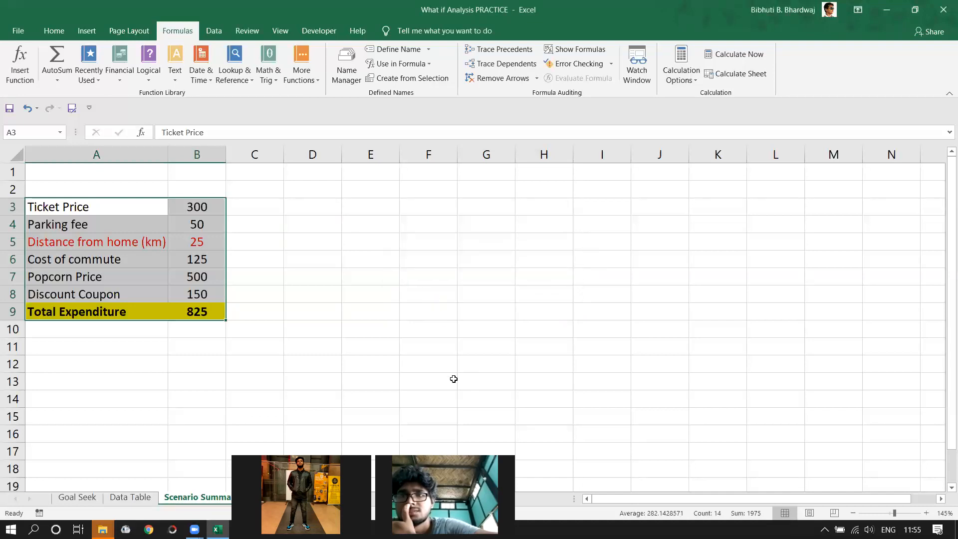
- Reopen Scenario Manager from Data > What-If Analysis
click(392, 368)
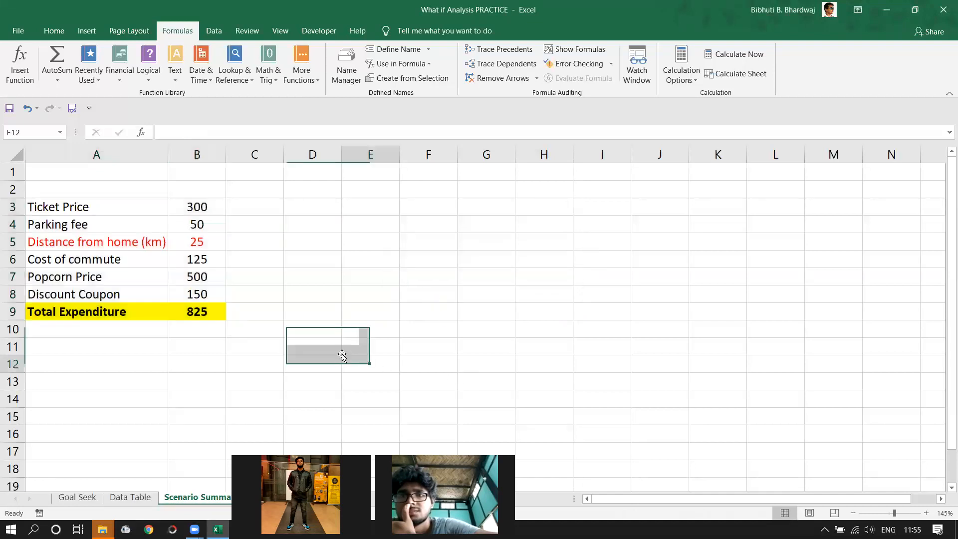
click(215, 31)
click(808, 70)
click(829, 94)
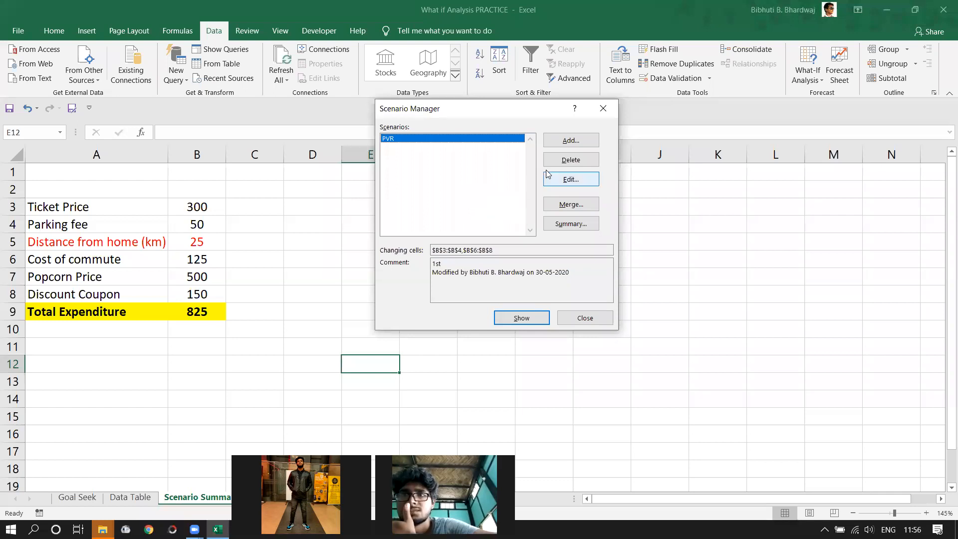
- Begin a new scenario in Scenario Manager with changing cells B3:B4,B6:B8 prefilled
click(568, 142)
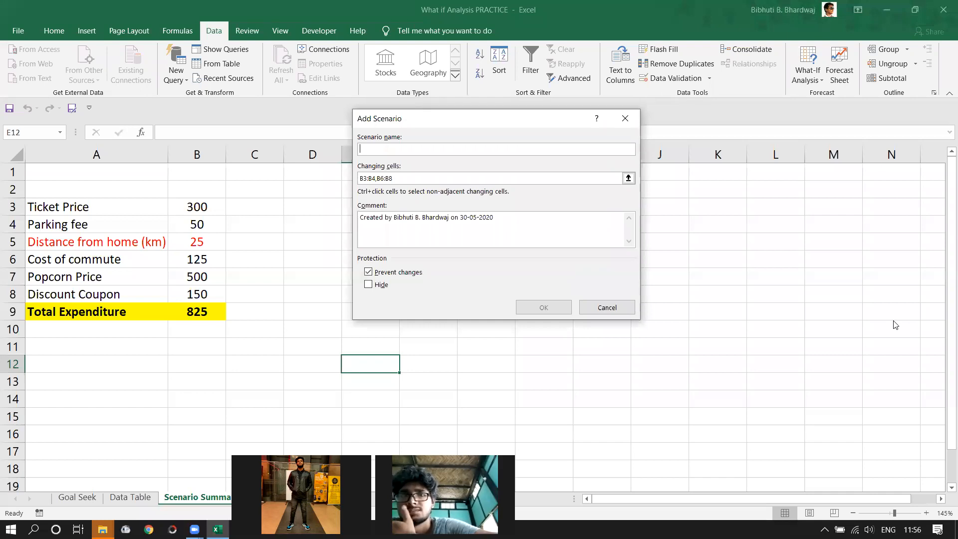
- Name the scenario Anuradha with comment '2nd' and confirm
text(Anuradha)
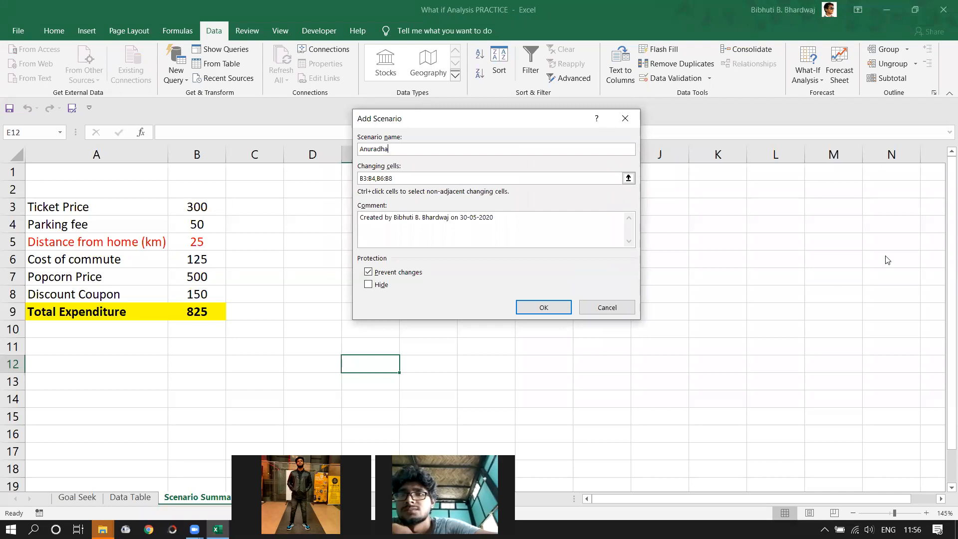
key(Tab)
key(Tab)
text(2n)
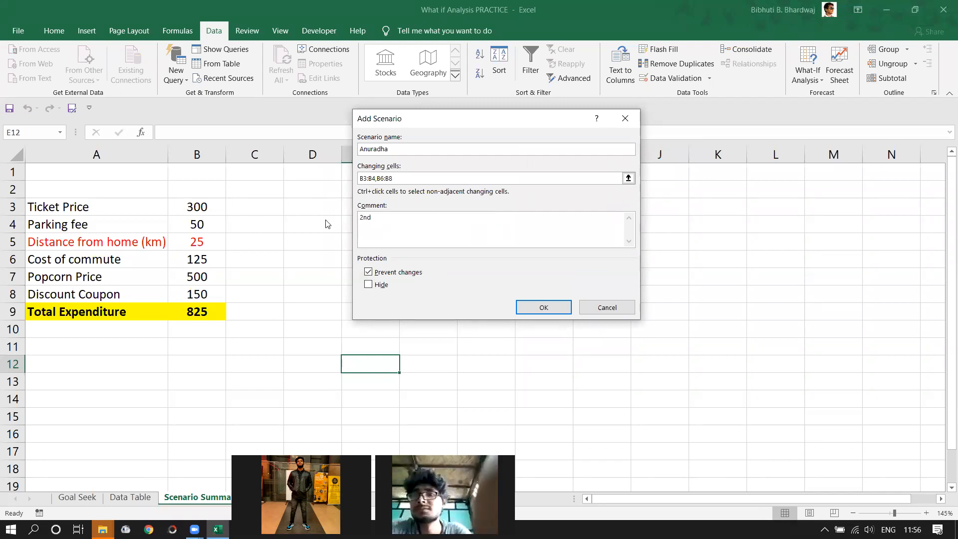
double_click(372, 218)
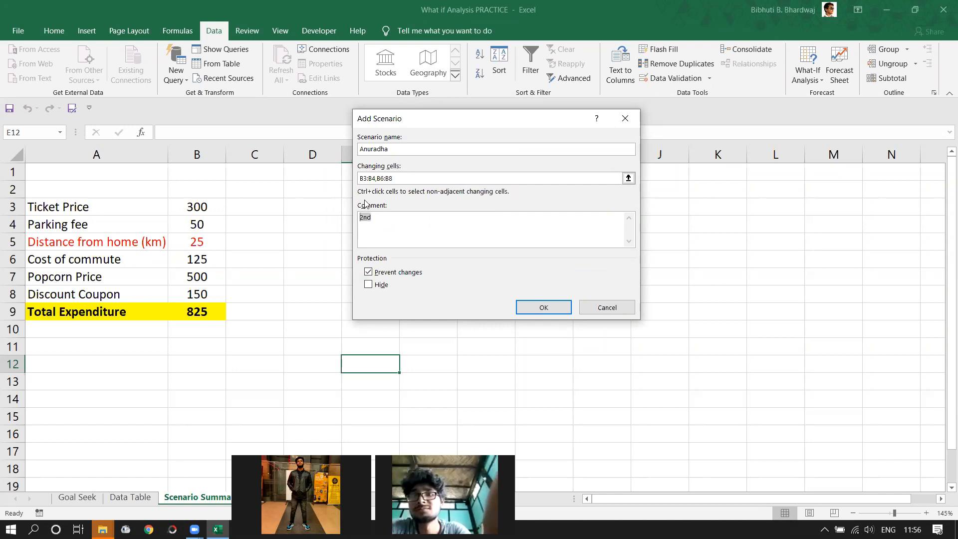
drag(420, 126, 463, 104)
key(End)
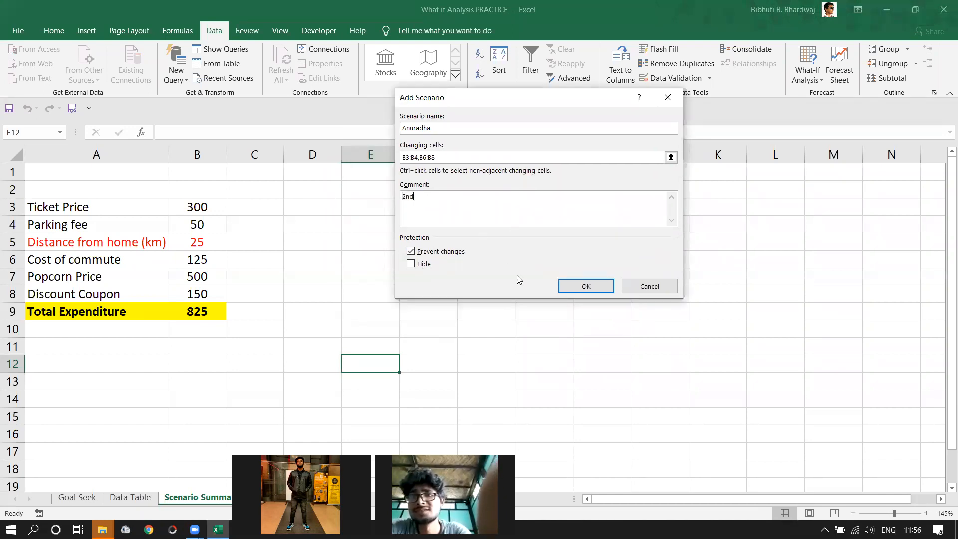
click(574, 286)
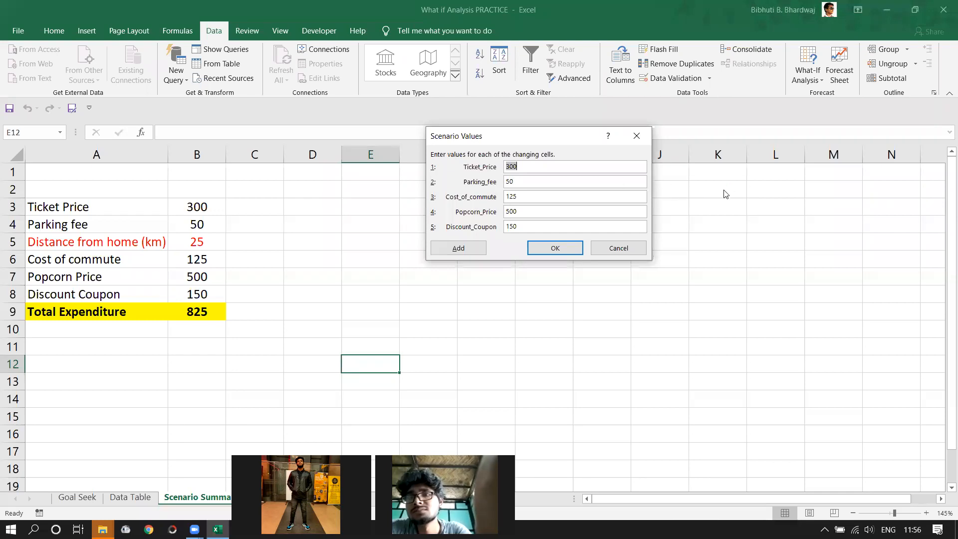
- Enter scenario values 150, 0, 50, 250 and 0, and save the scenario
text(150)
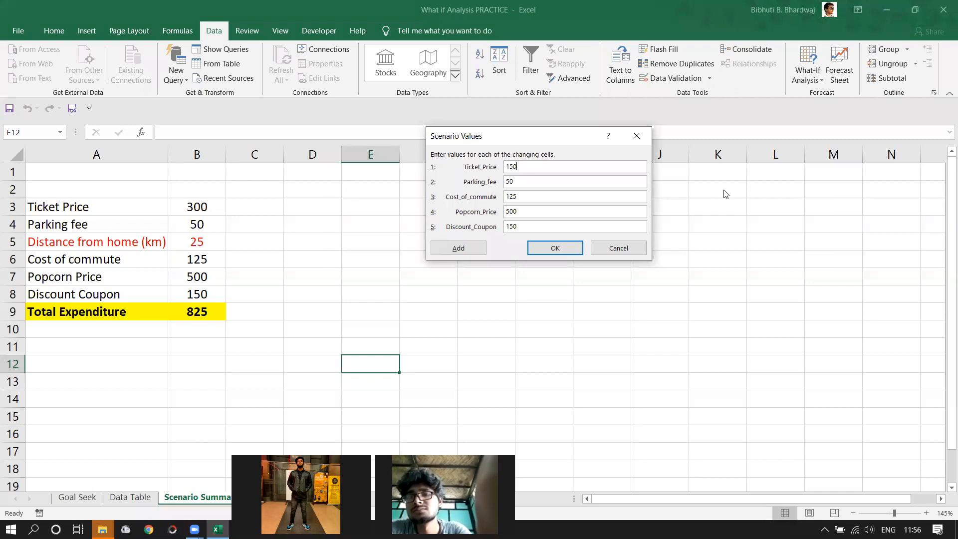
key(Tab)
text(0)
key(Tab)
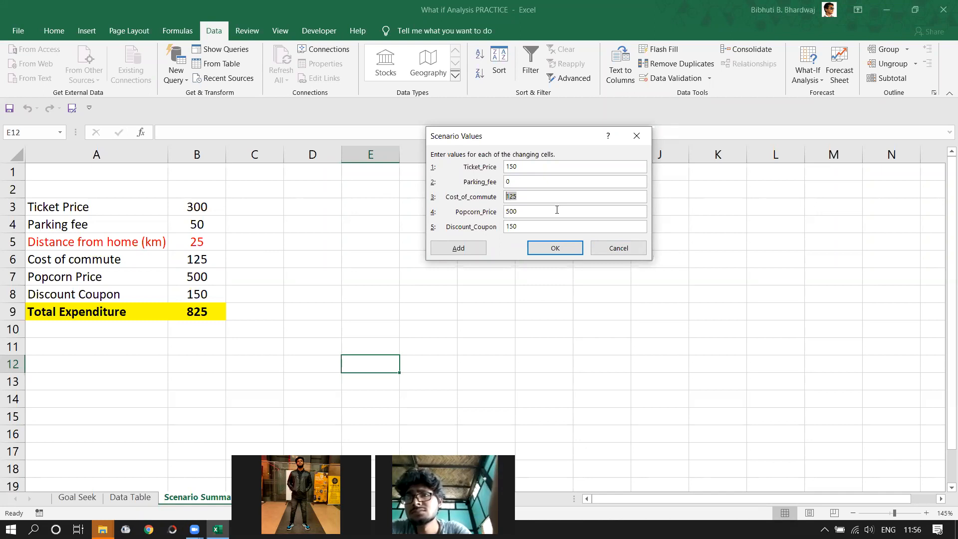
text(50)
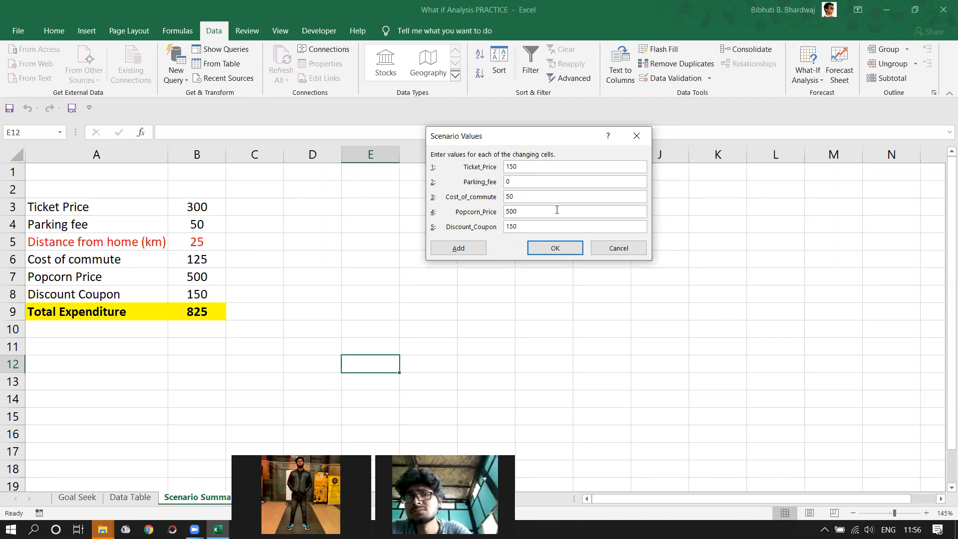
key(Tab)
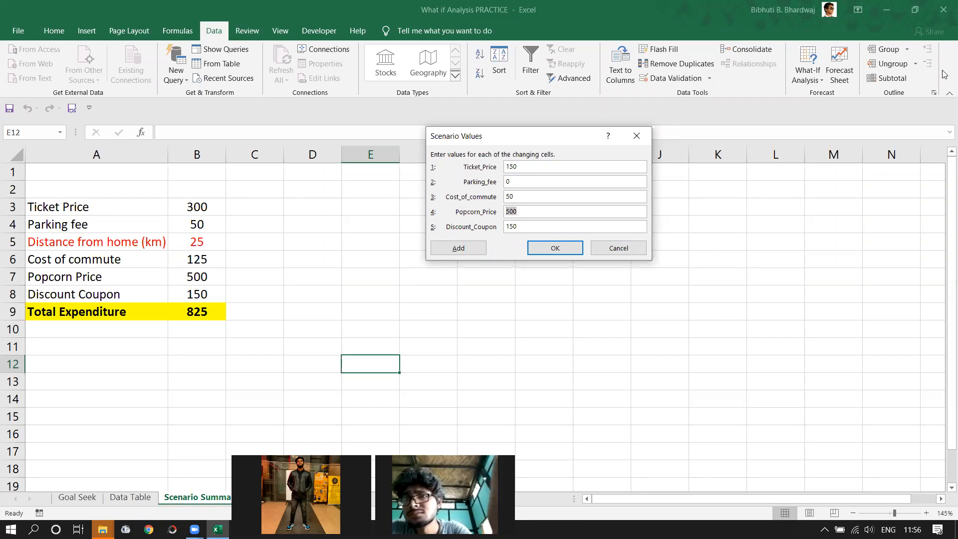
text(25)
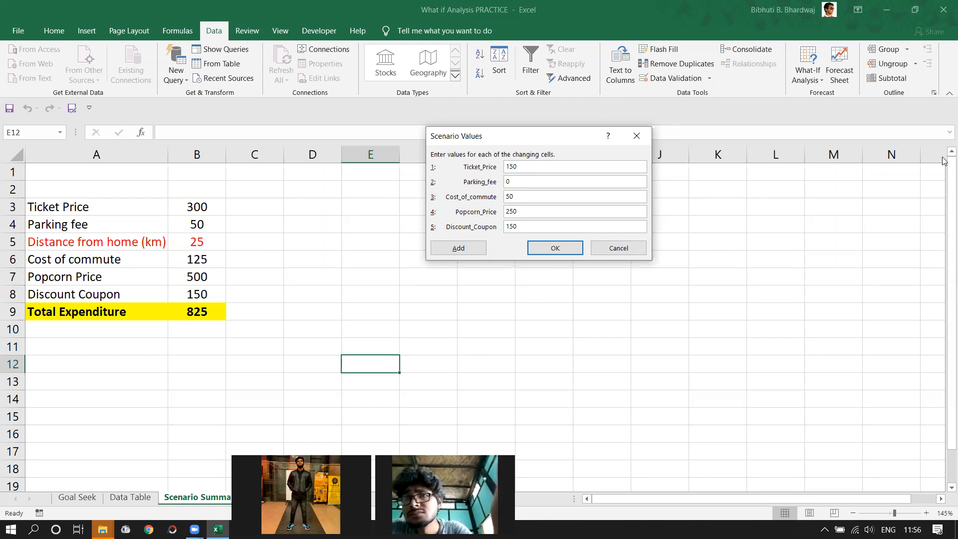
text(0)
key(Tab)
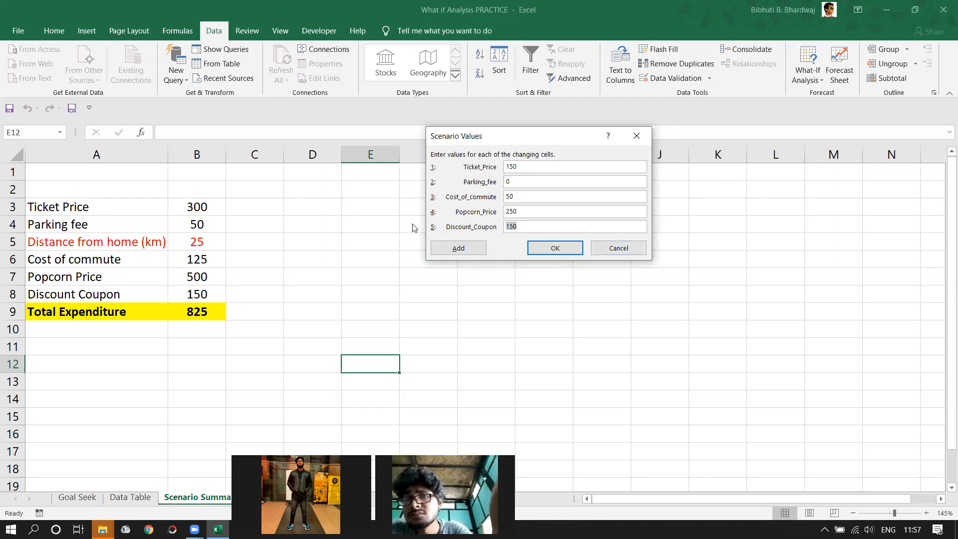
text(0)
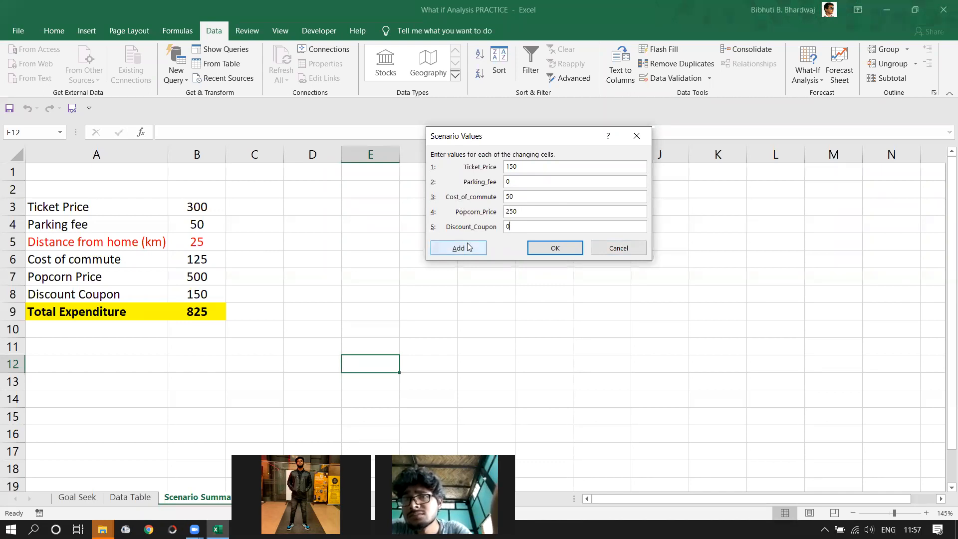
click(556, 248)
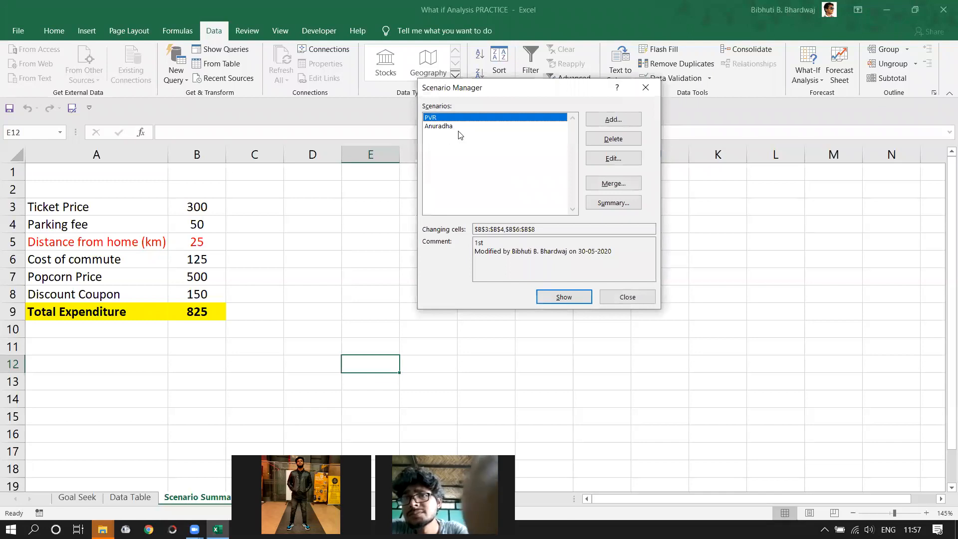
- Add a scenario named Galleria, update its comment, and confirm
click(613, 120)
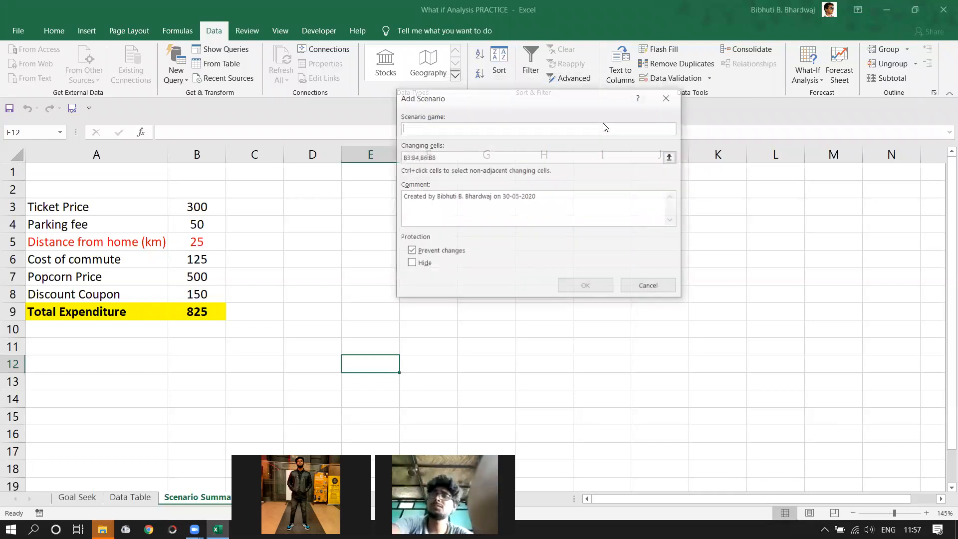
text(Gall)
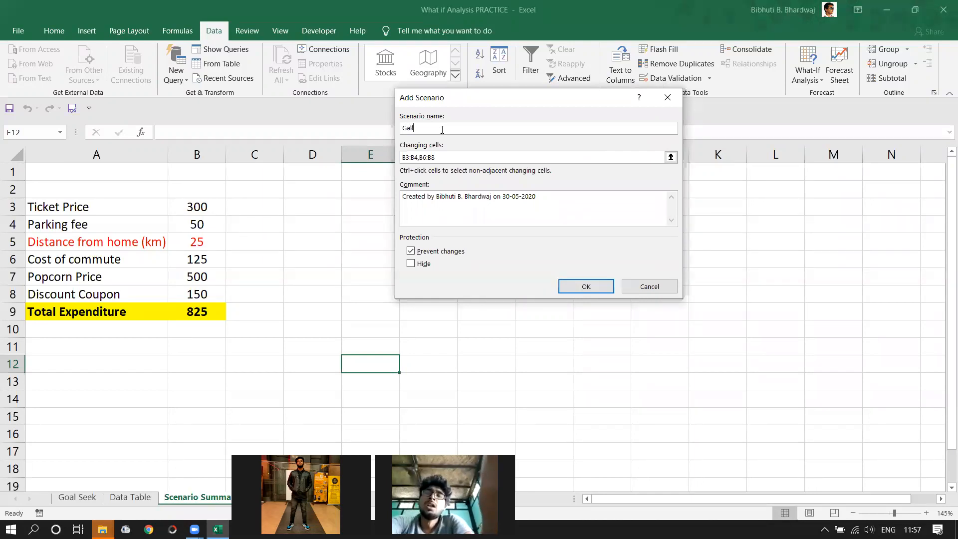
text(eria)
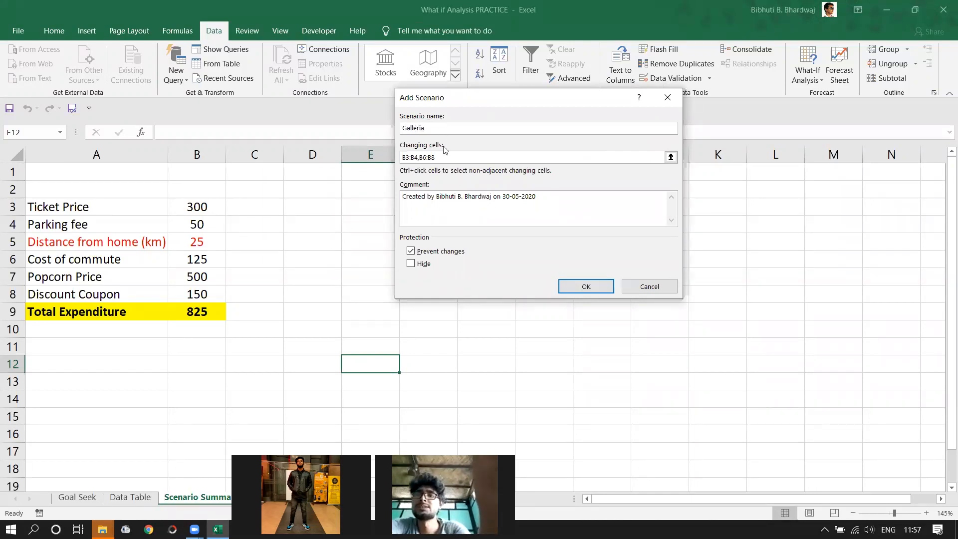
drag(537, 195, 297, 189)
text(3rd)
click(564, 288)
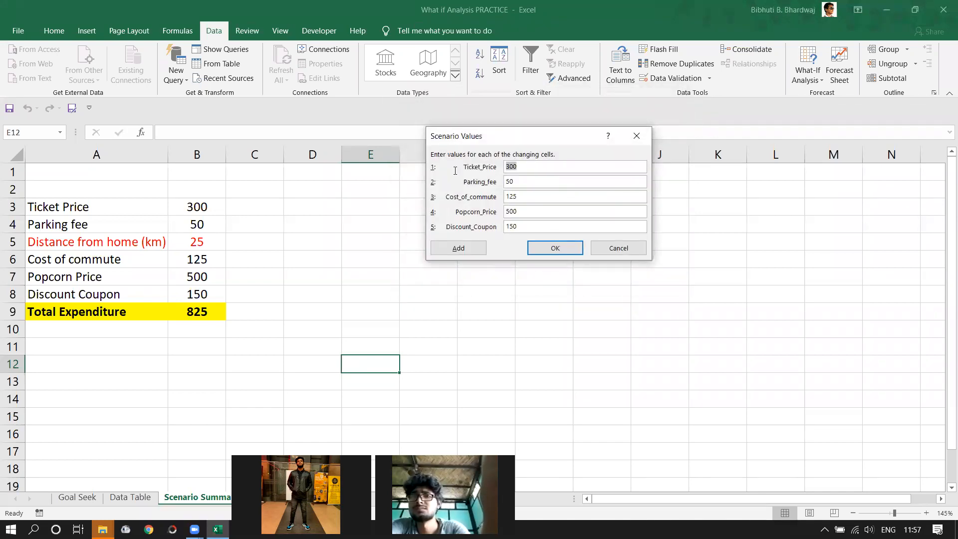
- Enter Galleria's values 250, 0, 300, 200 and 0, and save them
text(250)
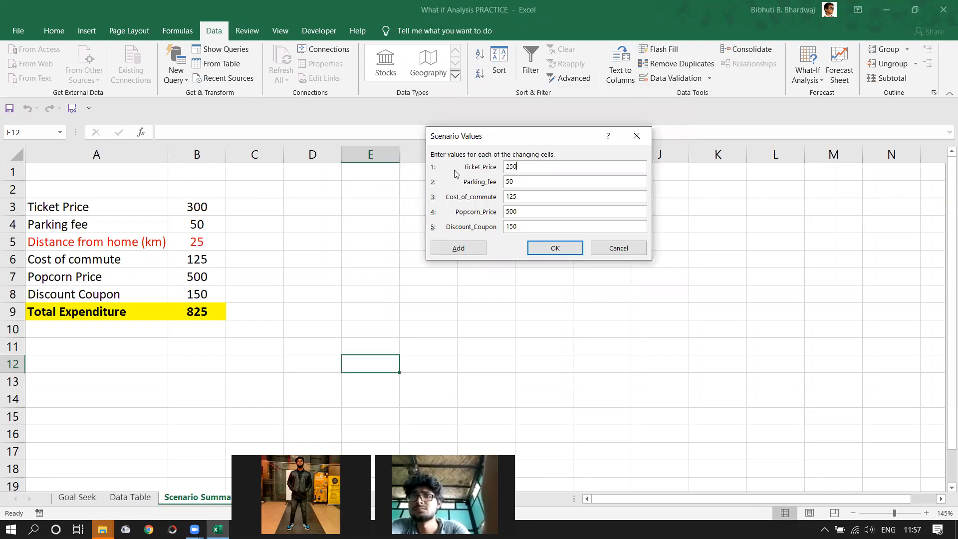
key(Tab)
text(0)
drag(525, 230, 490, 207)
text(0)
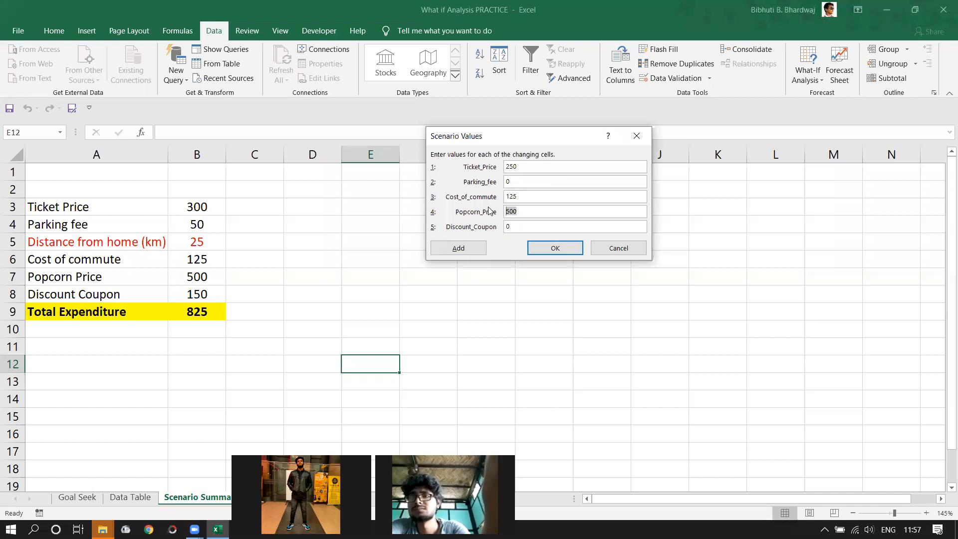
text(200)
drag(533, 197, 489, 197)
text(300)
click(554, 249)
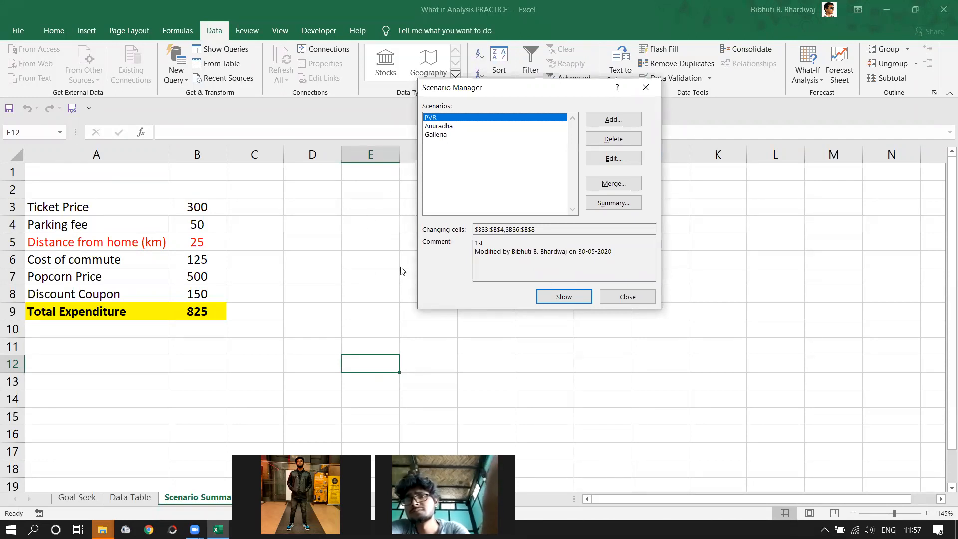
- Create a Scenario Summary report using result cell B9 for PVR, Anuradha and Galleria
click(623, 206)
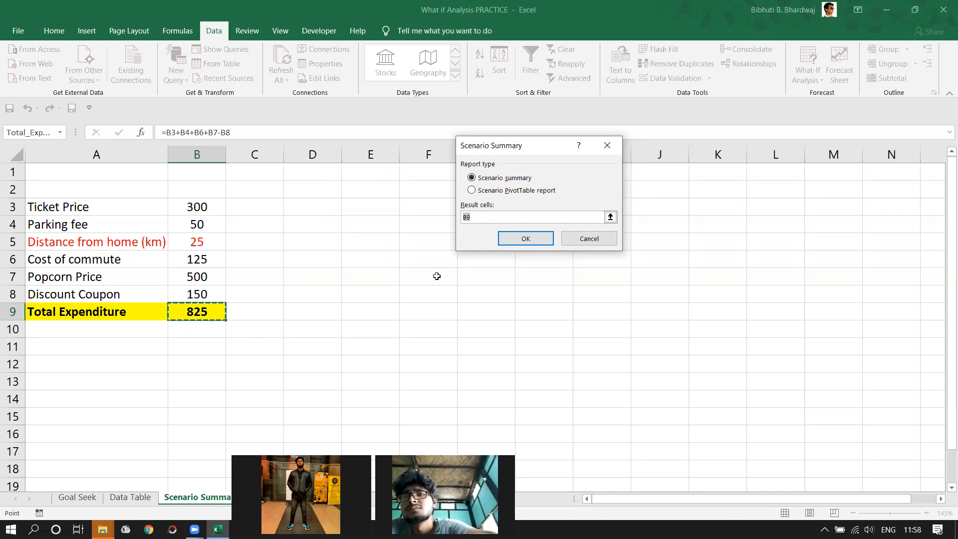
click(537, 242)
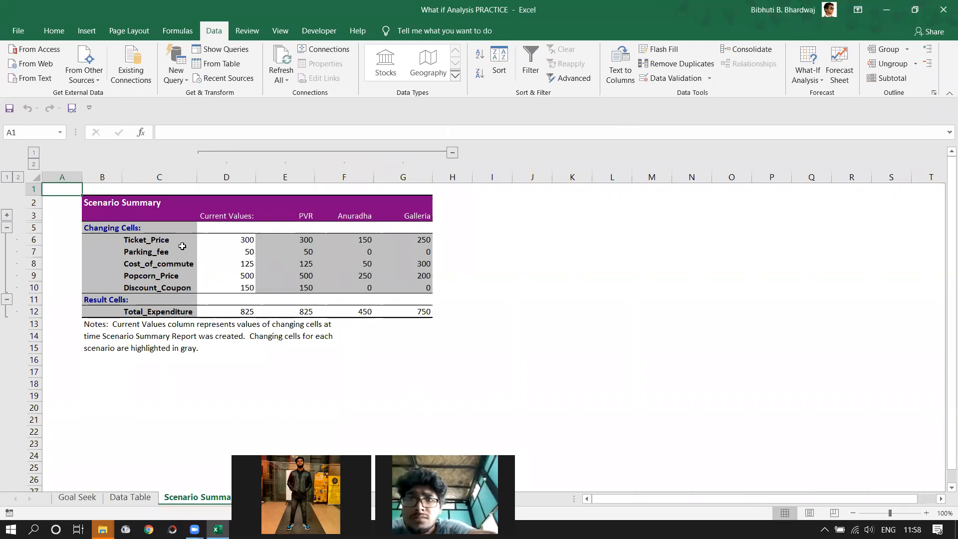
- Hide the Current Values column D, leaving the PVR, Anuradha and Galleria scenario columns
click(312, 217)
click(360, 217)
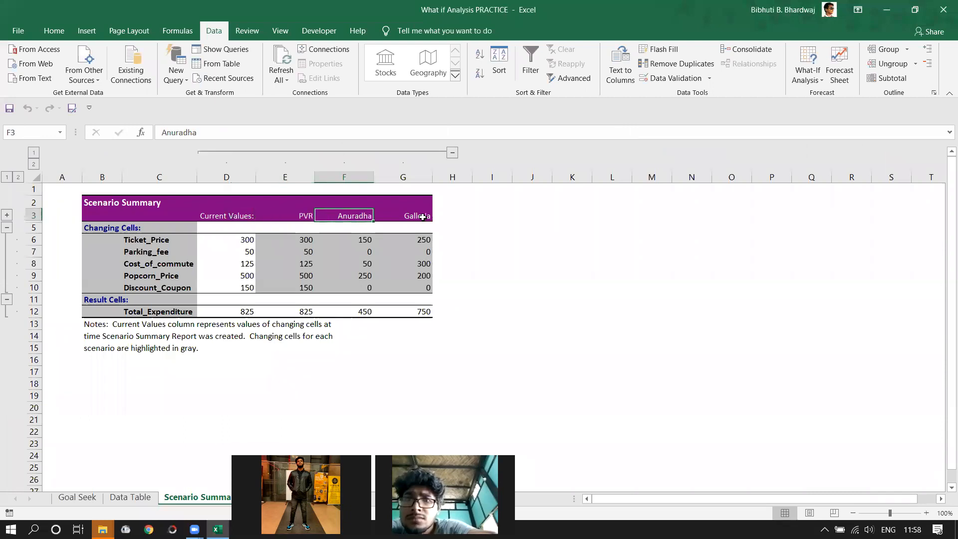
click(423, 217)
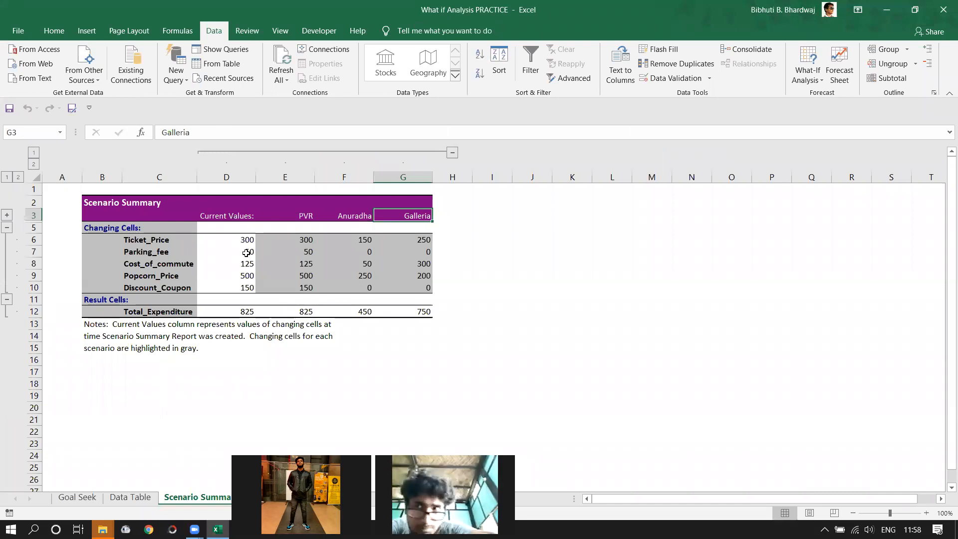
right_click(235, 178)
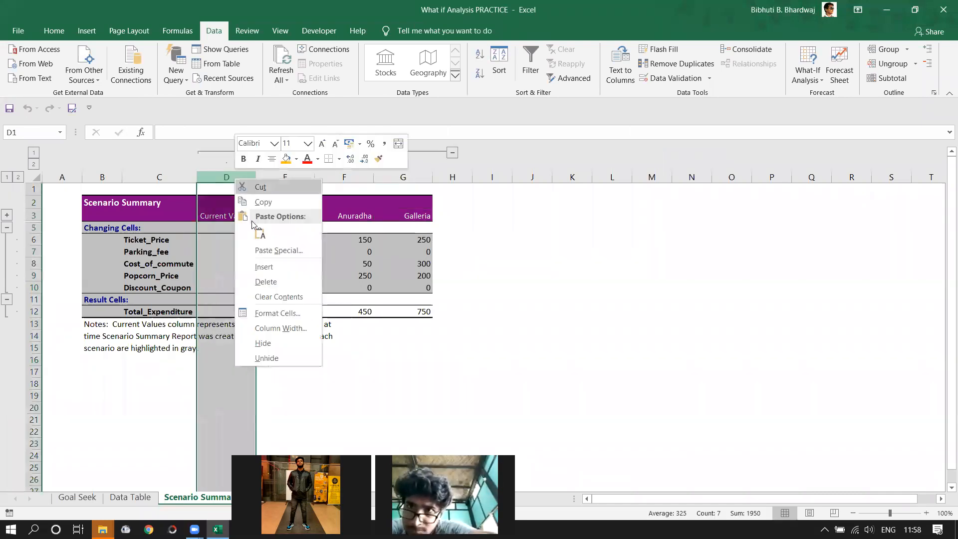
click(263, 343)
- Review the scenario totals in row 12: PVR 825, Anuradha 450, Galleria 750
click(513, 312)
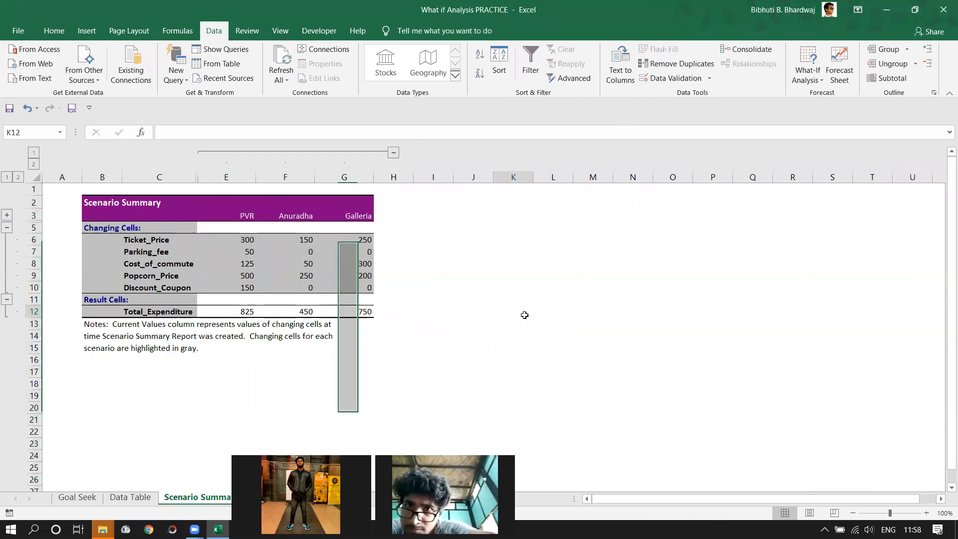
click(246, 215)
key(Right)
key(Right)
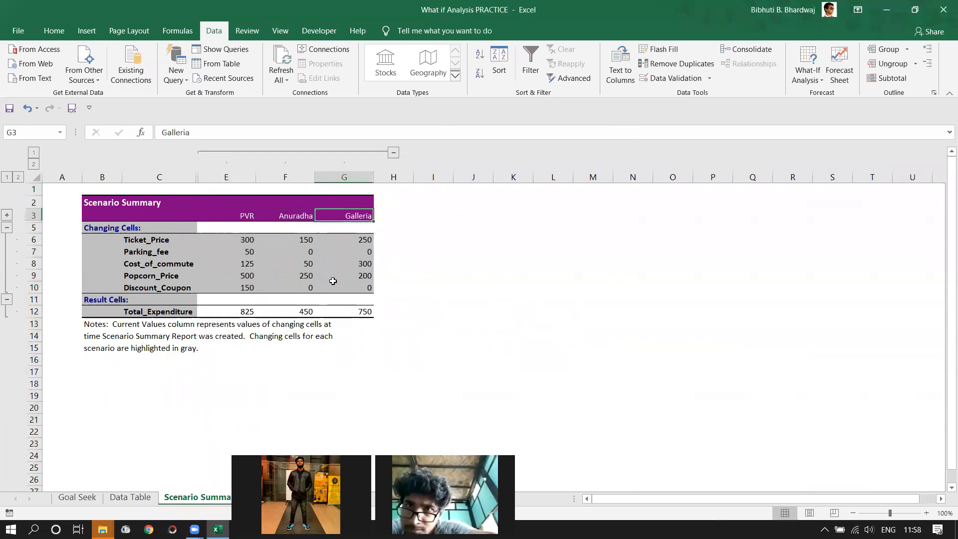
click(252, 310)
click(309, 312)
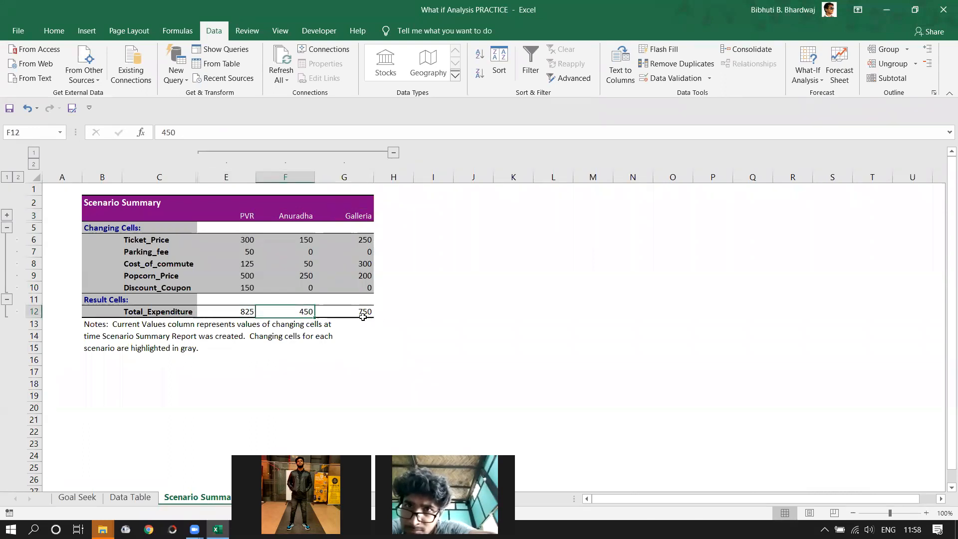
click(363, 314)
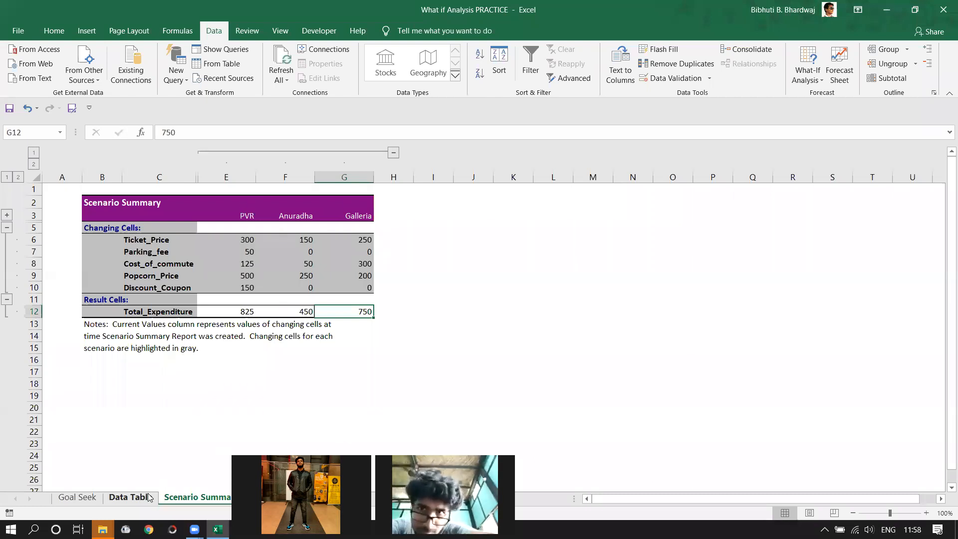
- Compare the Data Table and Scenario Summary 2 sheets, ending back on the Scenario Summary input sheet
click(130, 498)
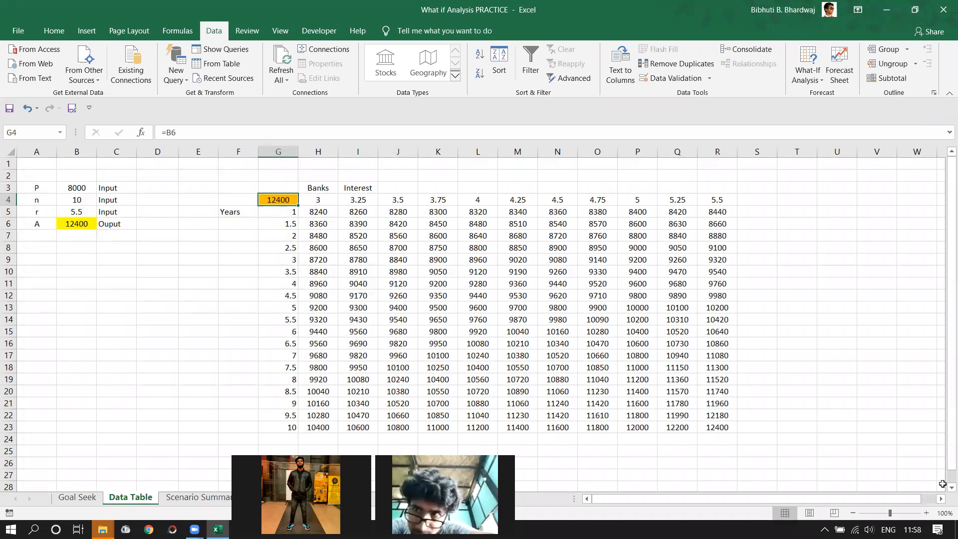
click(296, 497)
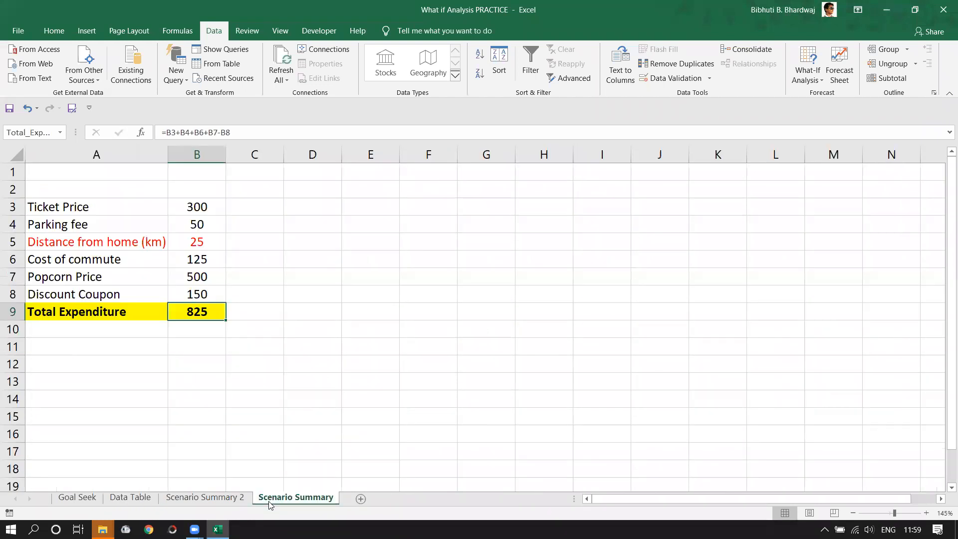
click(337, 412)
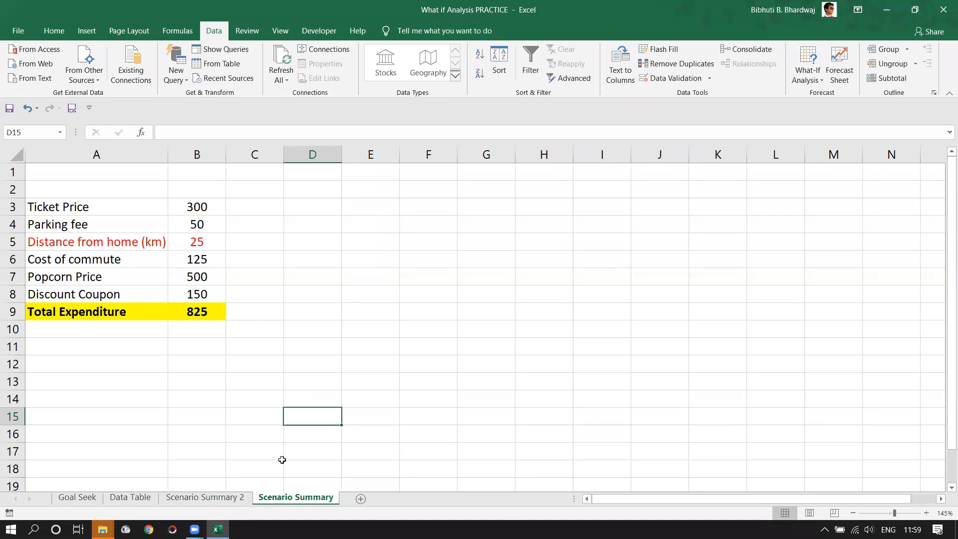
click(217, 501)
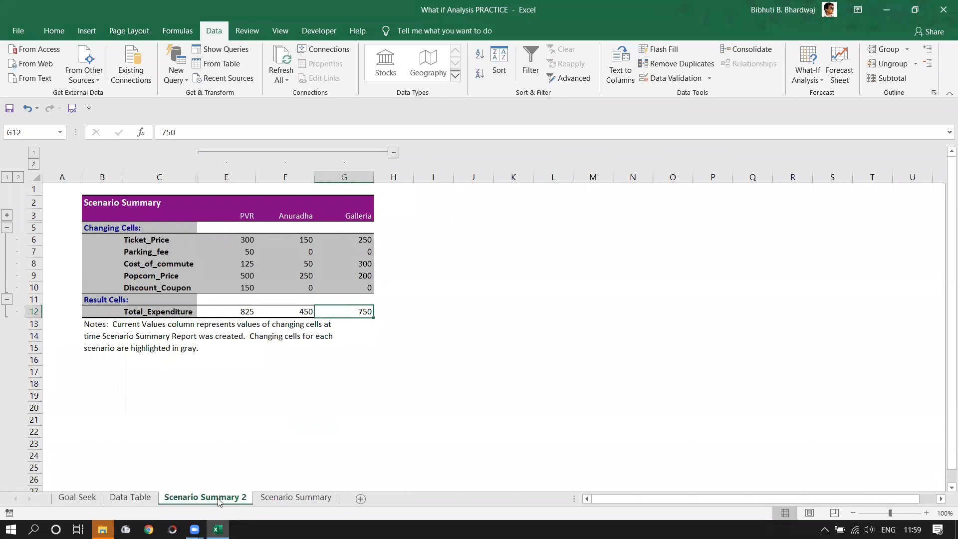
click(272, 499)
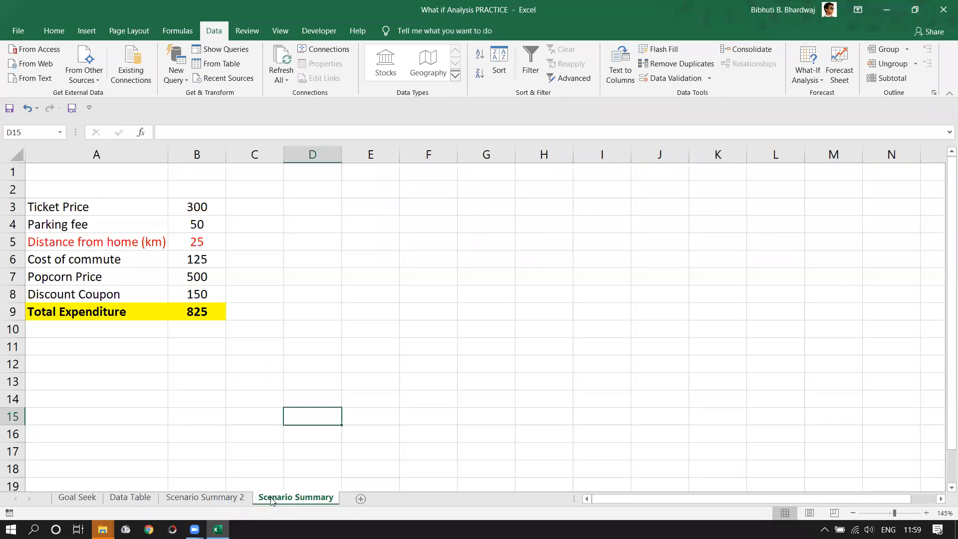
click(334, 333)
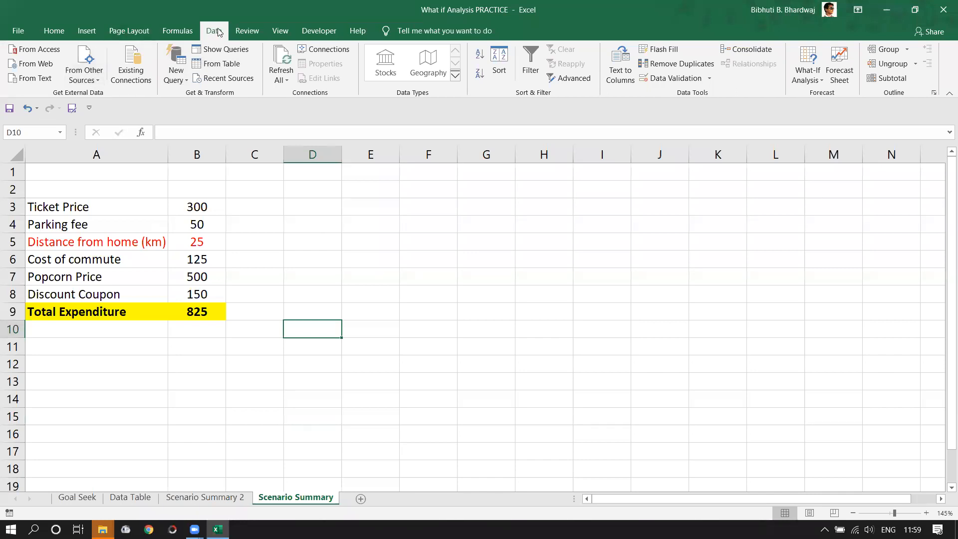
- Check the saved scenarios in Scenario Manager, then select A3:B9 and show the Formulas ribbon
click(811, 80)
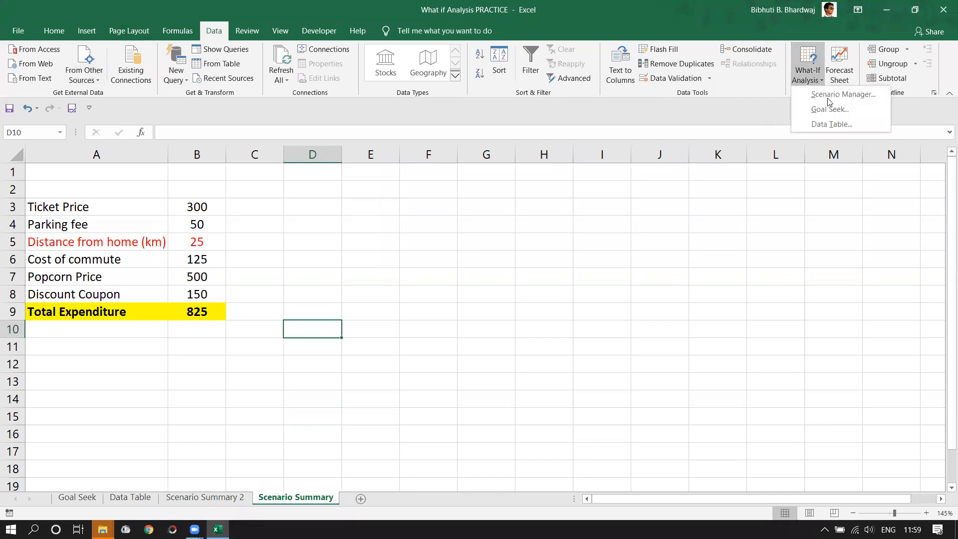
click(829, 96)
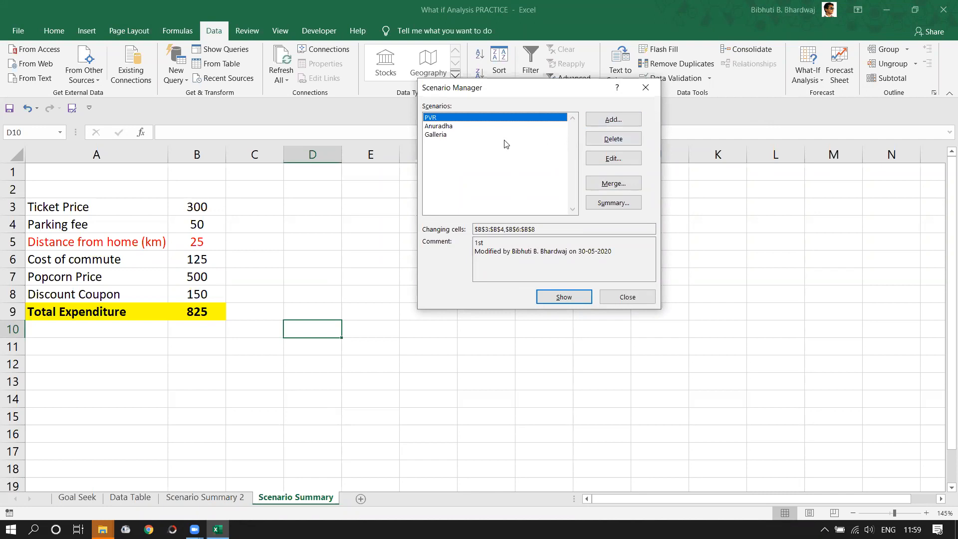
click(628, 298)
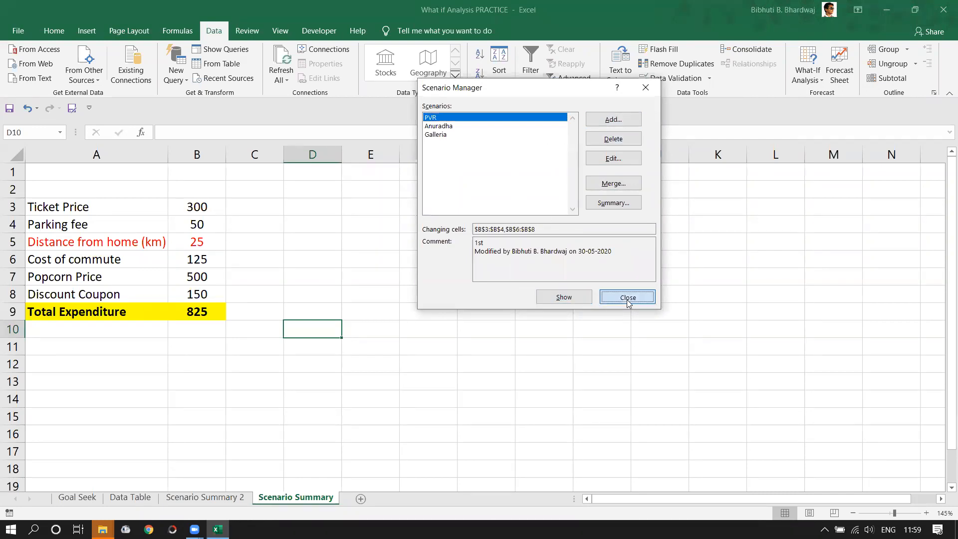
click(428, 329)
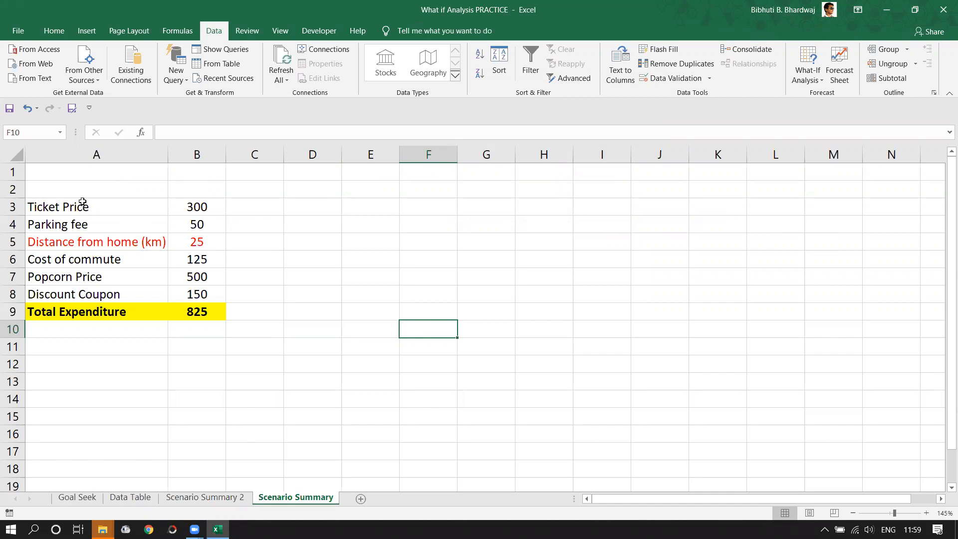
drag(76, 204, 200, 309)
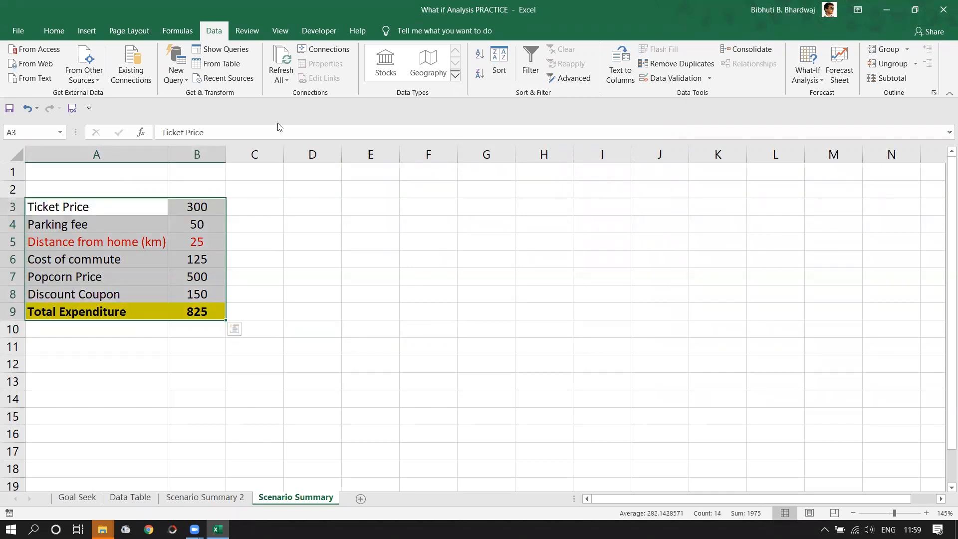
click(177, 31)
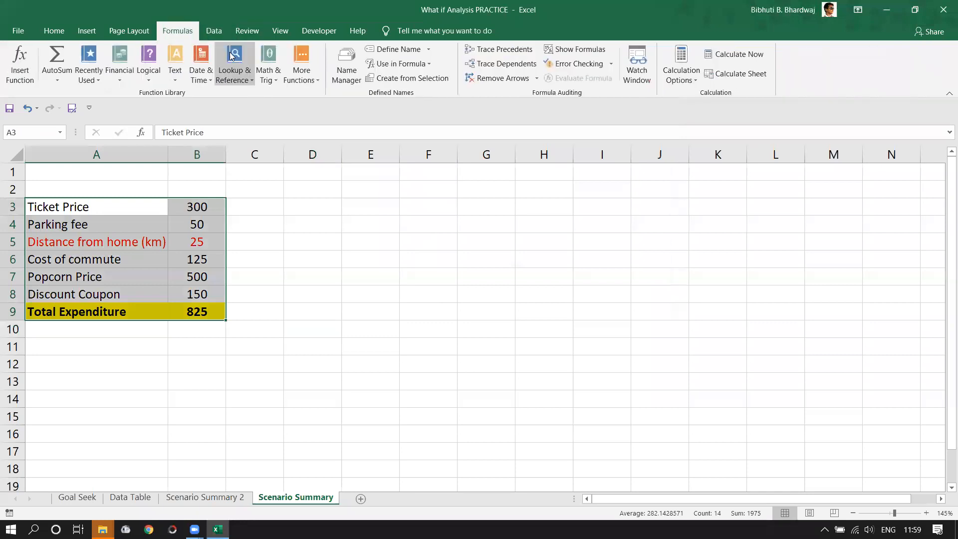
click(432, 81)
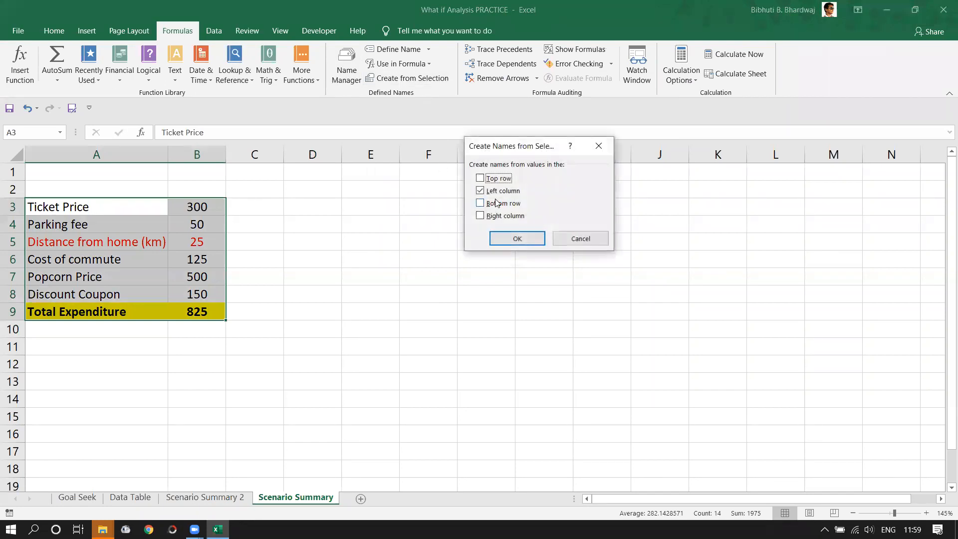
click(581, 239)
click(424, 381)
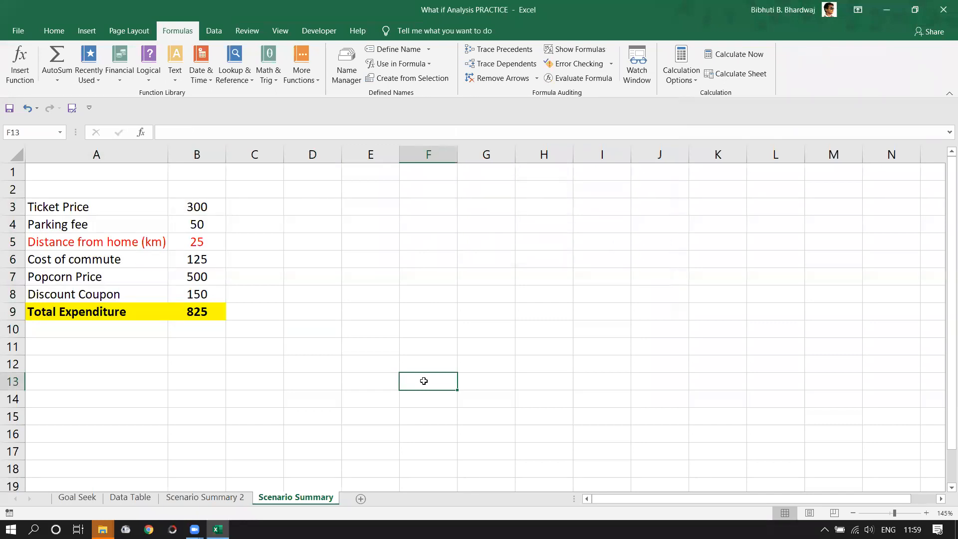
click(219, 430)
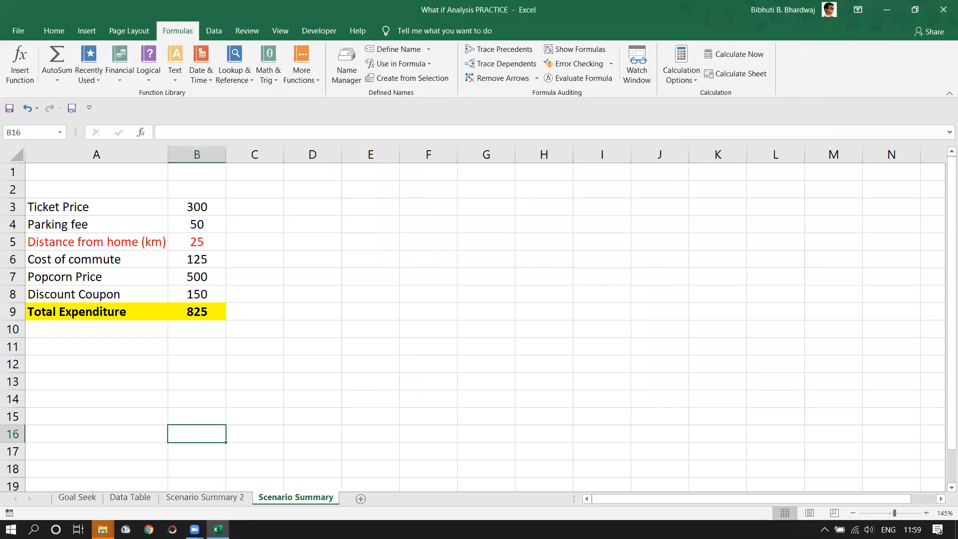
mouse_move(194, 530)
drag(193, 198, 194, 277)
scroll(282, 208, down, 5)
drag(286, 207, 346, 455)
scroll(363, 422, up, 18)
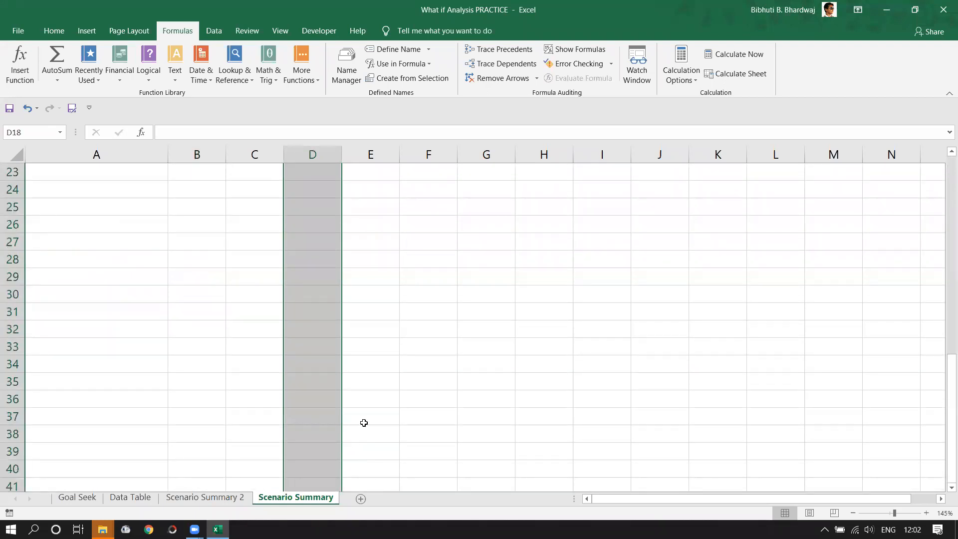
scroll(279, 249, up, 1)
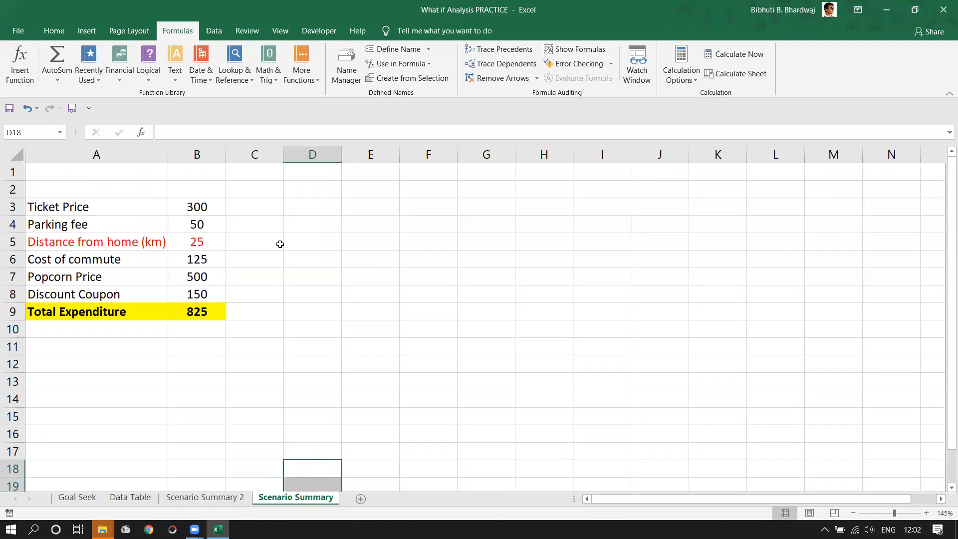
click(279, 243)
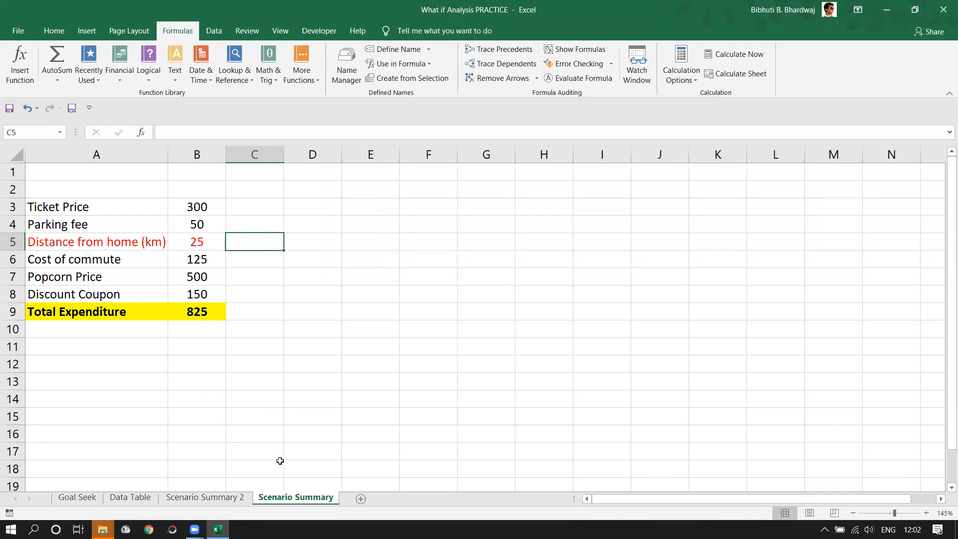
click(238, 387)
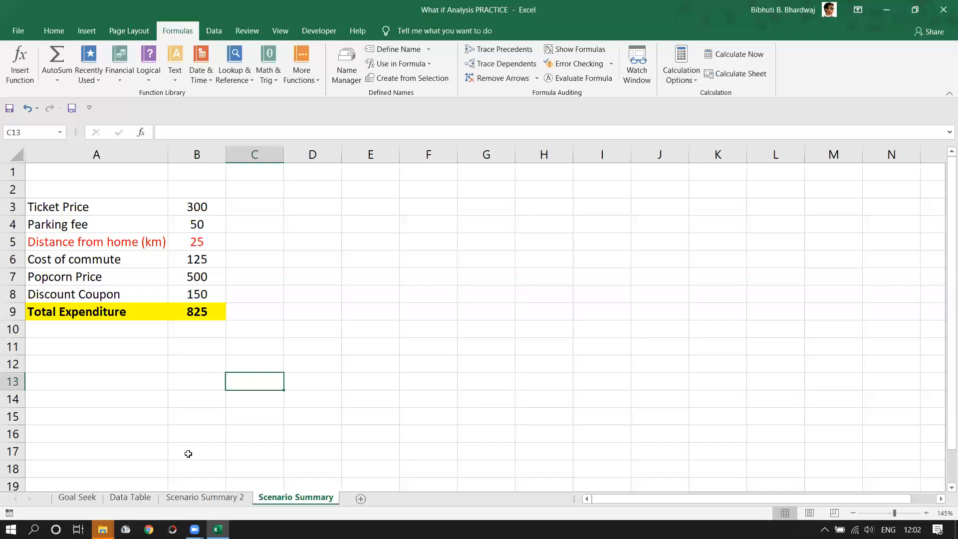
click(207, 314)
drag(225, 320, 616, 344)
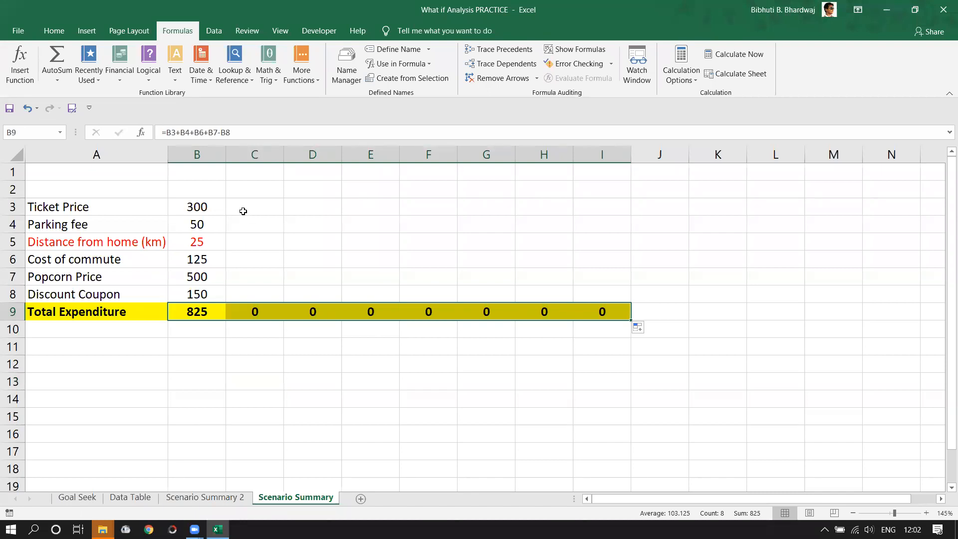
key(ctrl+z)
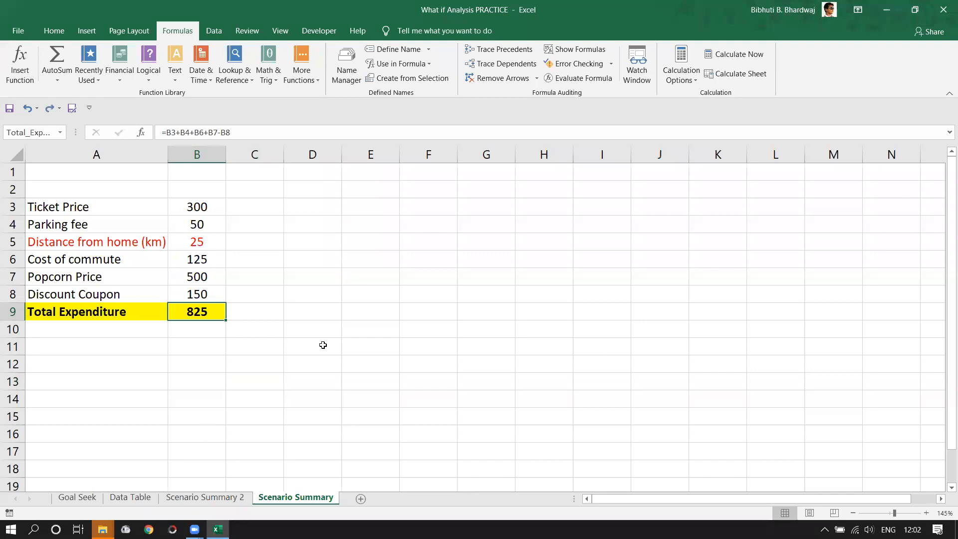
click(323, 345)
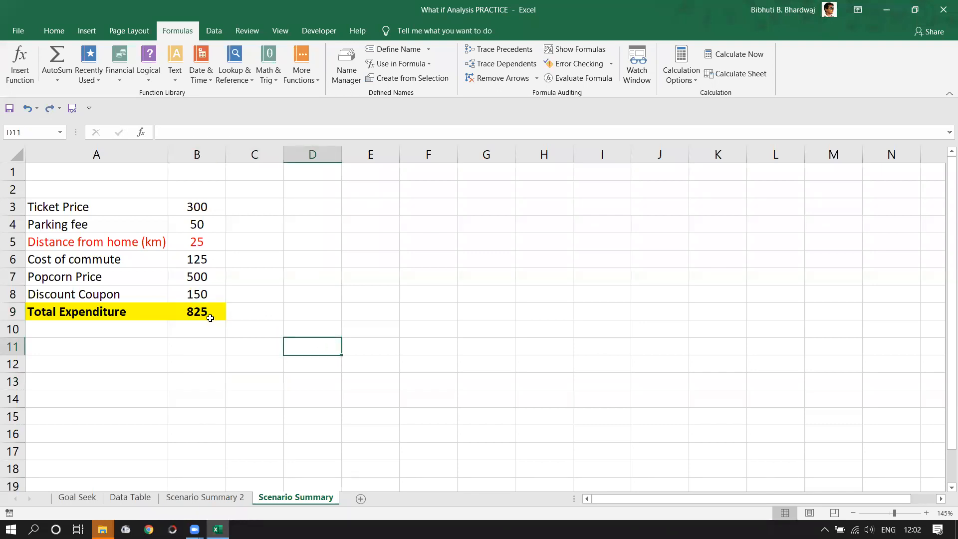
drag(205, 205, 223, 297)
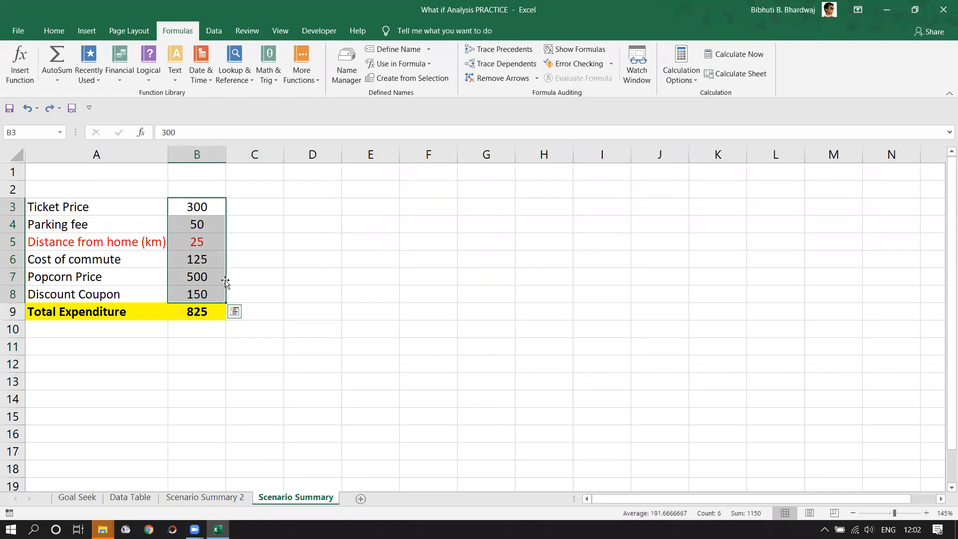
drag(248, 207, 257, 277)
drag(295, 213, 322, 313)
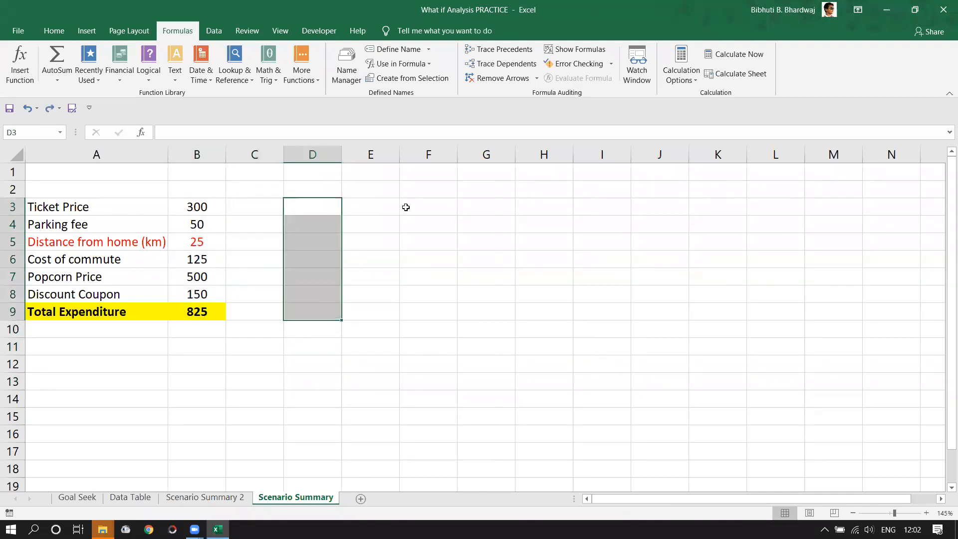
drag(407, 208, 432, 260)
click(492, 225)
drag(549, 241, 599, 259)
click(208, 325)
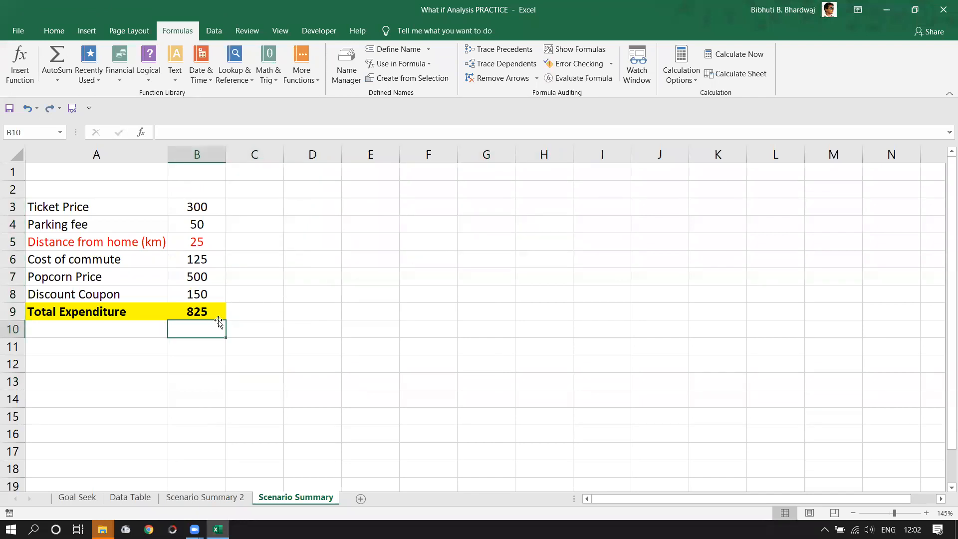
click(210, 313)
mouse_move(226, 320)
mouse_down()
mouse_move(658, 336)
mouse_move(227, 315)
mouse_up()
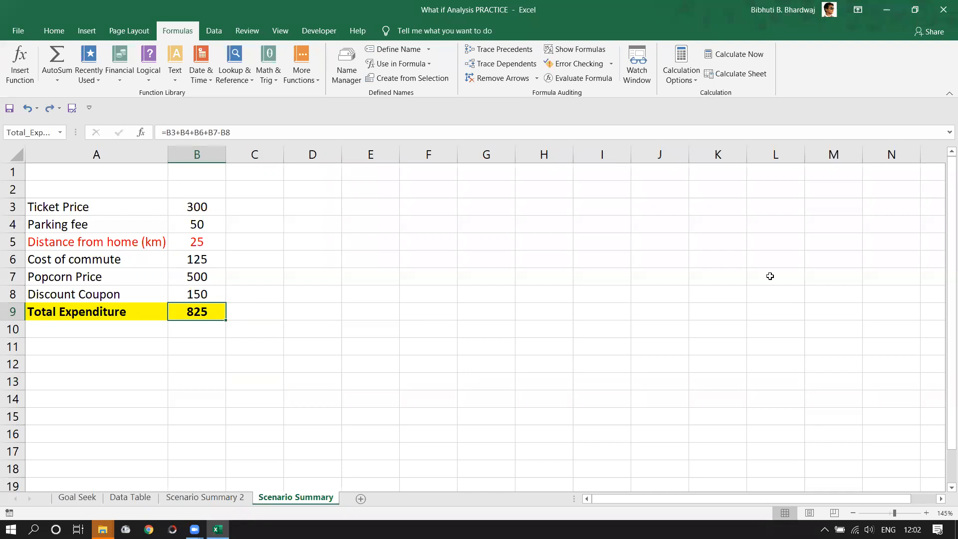
click(347, 306)
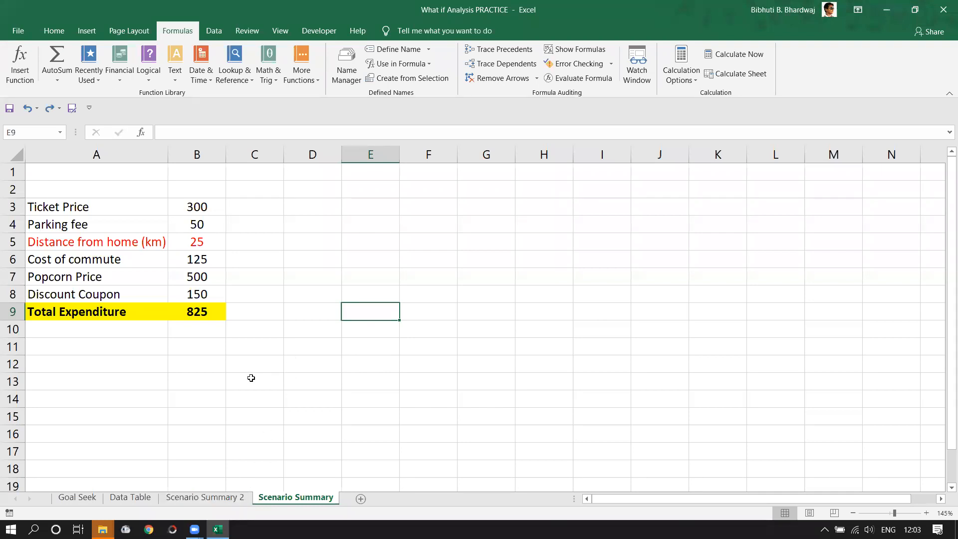
- Close the What if Analysis PRACTICE workbook, choosing Don't Save to discard changes
click(268, 399)
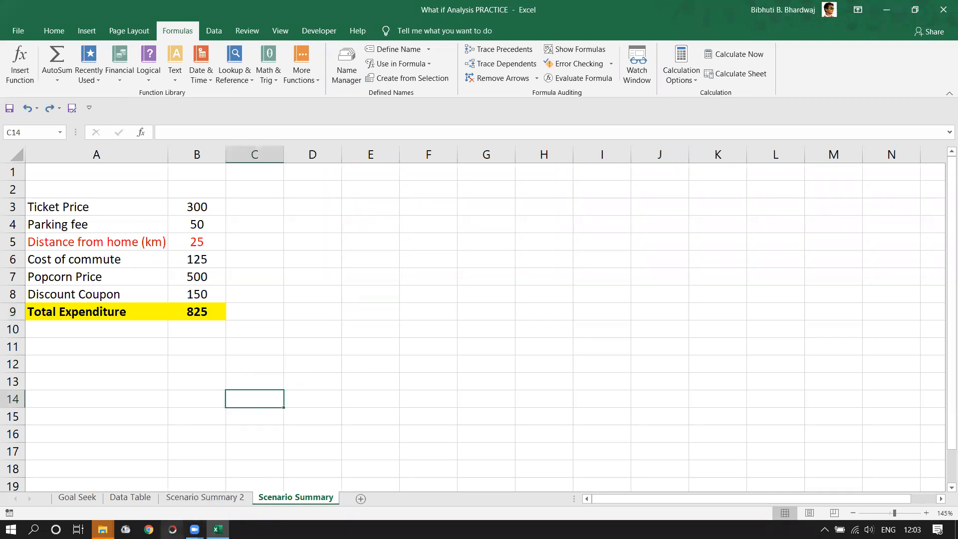
click(417, 367)
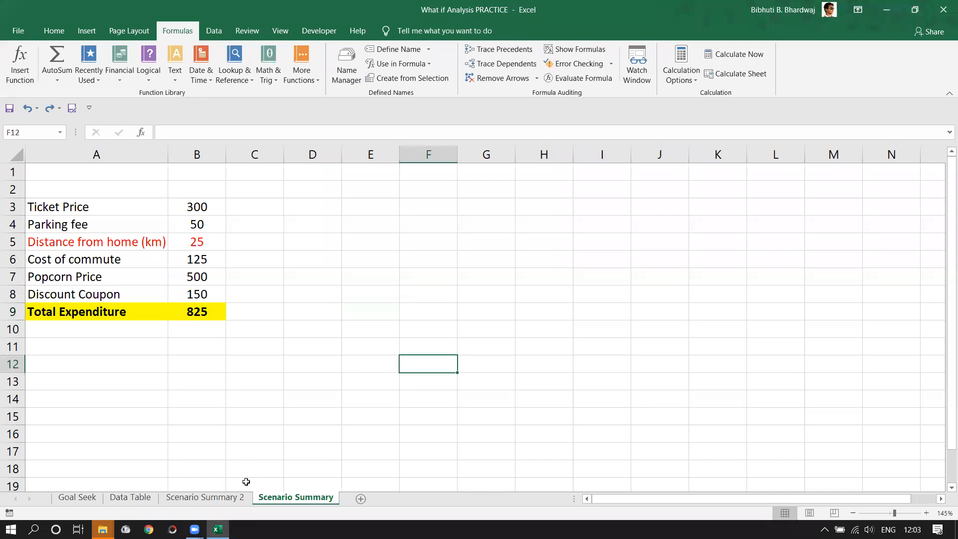
click(338, 379)
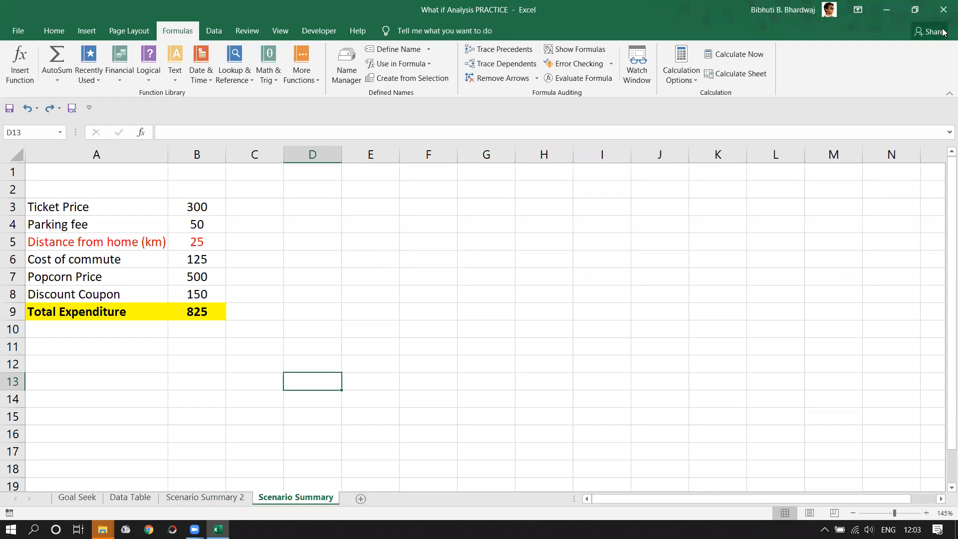
click(944, 13)
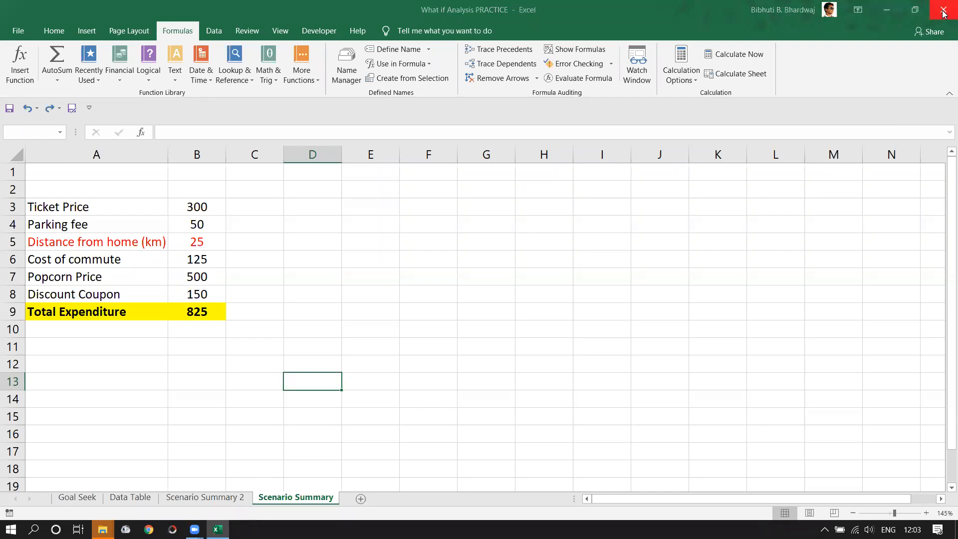
click(479, 293)
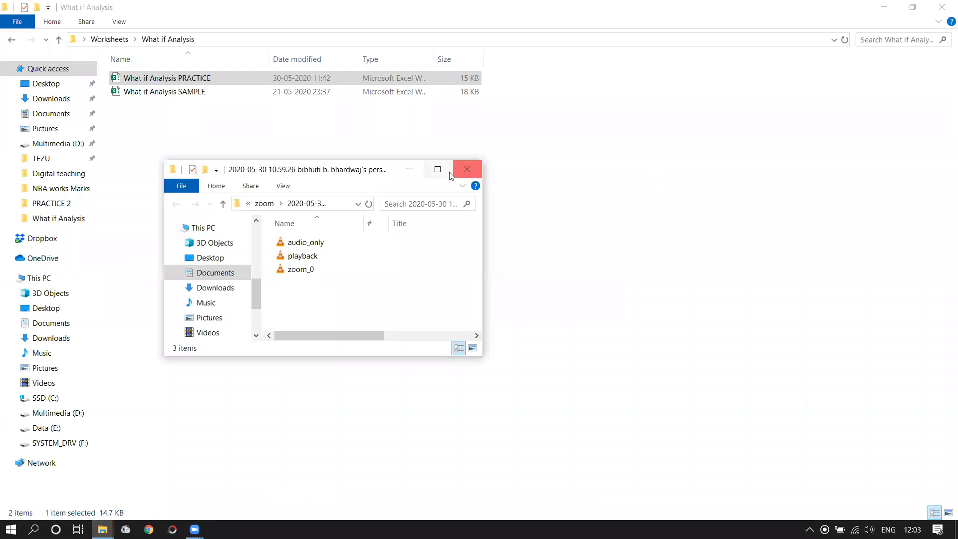
- Close the Zoom folder window, go back to Worksheets, and open Data Validation > PRACTICE-Data Validation
click(467, 169)
click(439, 189)
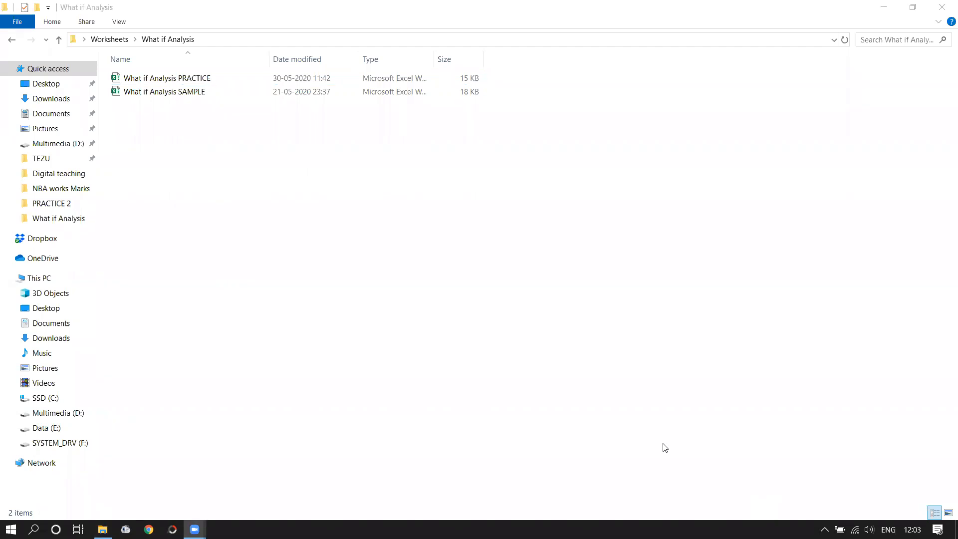
click(118, 111)
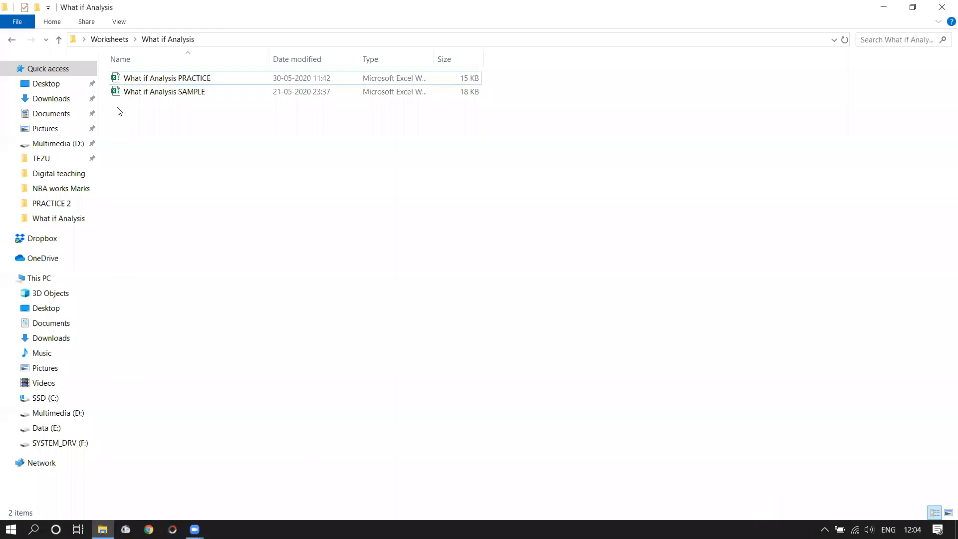
key(BackSpace)
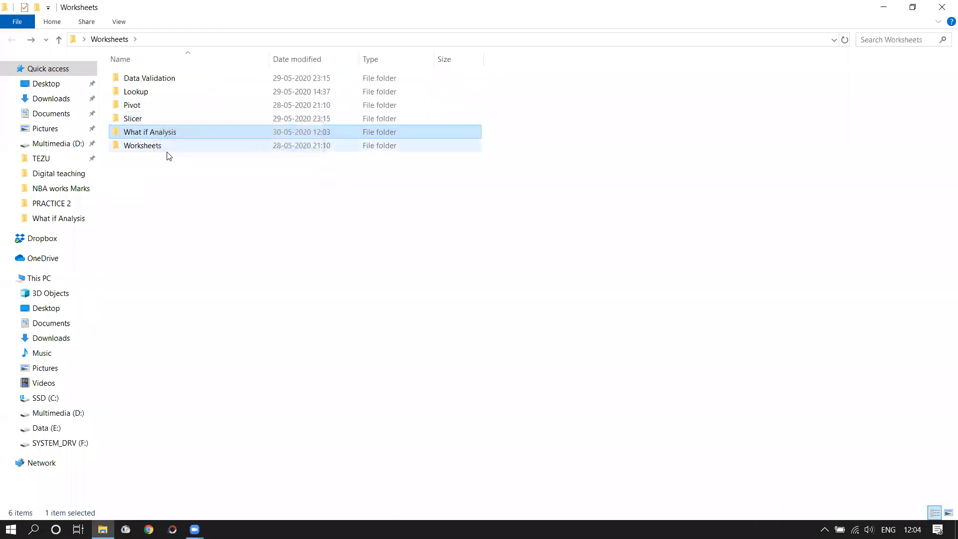
click(157, 83)
double_click(157, 80)
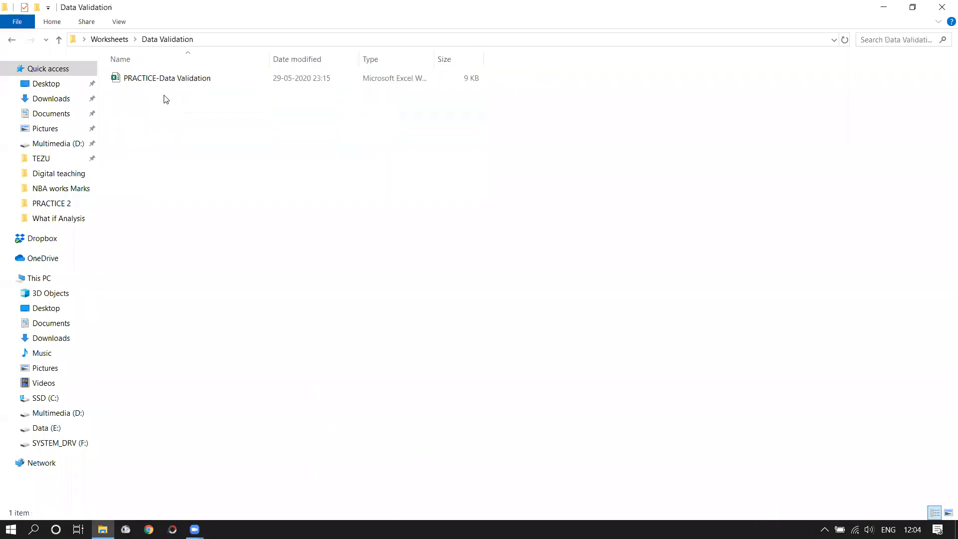
double_click(178, 80)
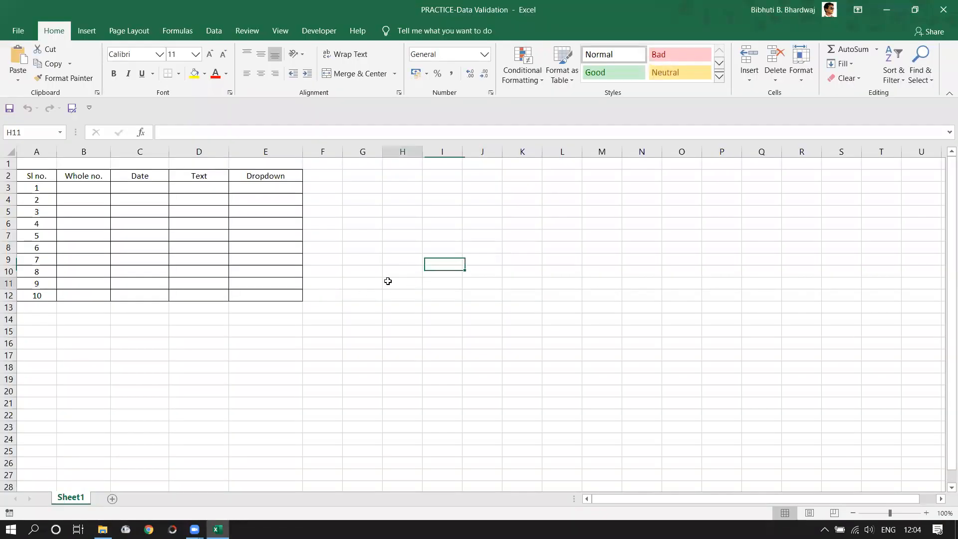
- Let PRACTICE-Data Validation finish loading and click cell H11 beside the empty table
click(388, 281)
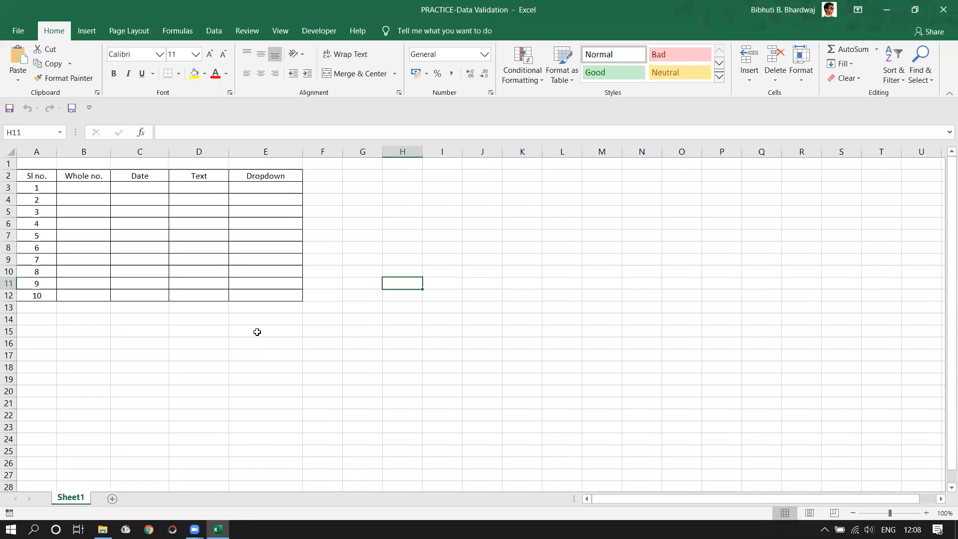
- Look over the Whole no., Date, Text and Dropdown headings of the practice table
drag(78, 179, 260, 177)
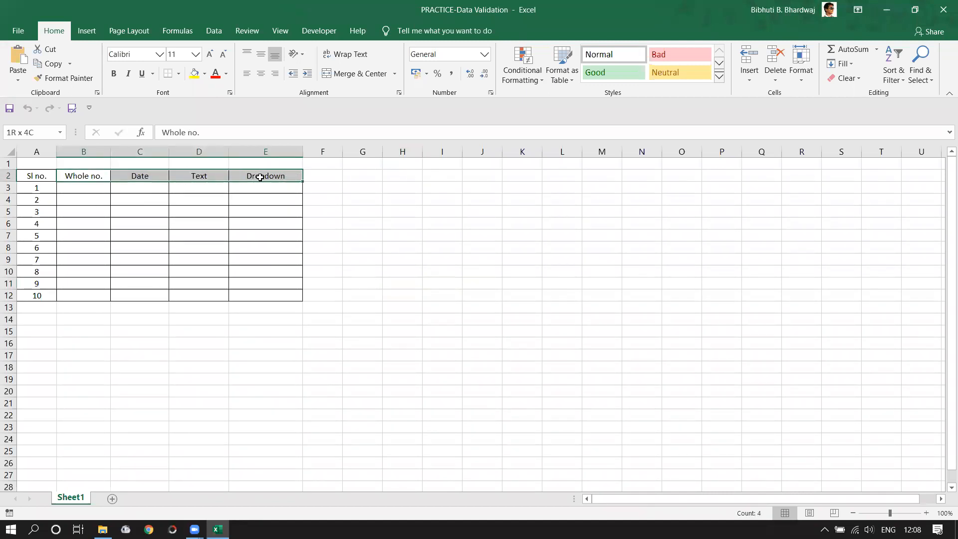
click(102, 174)
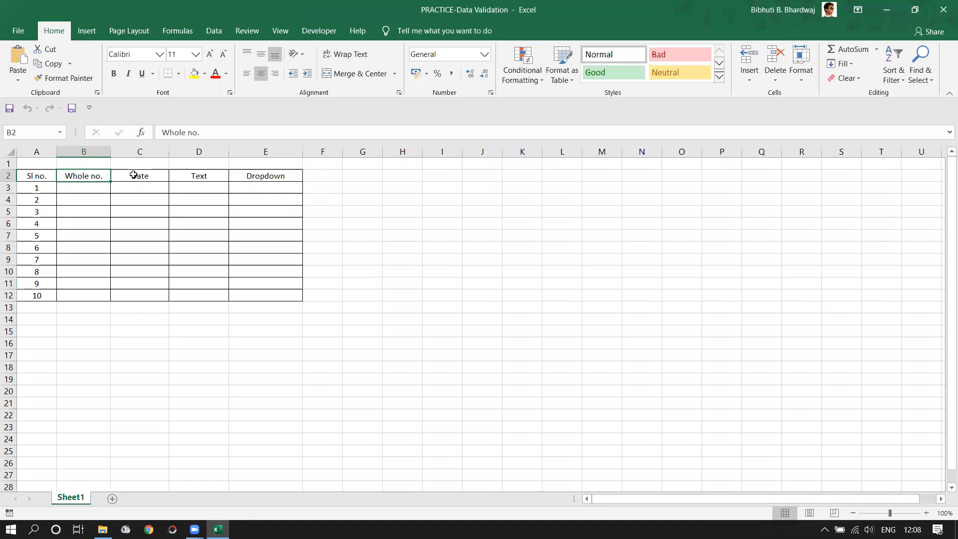
click(142, 175)
click(185, 178)
click(263, 177)
click(365, 232)
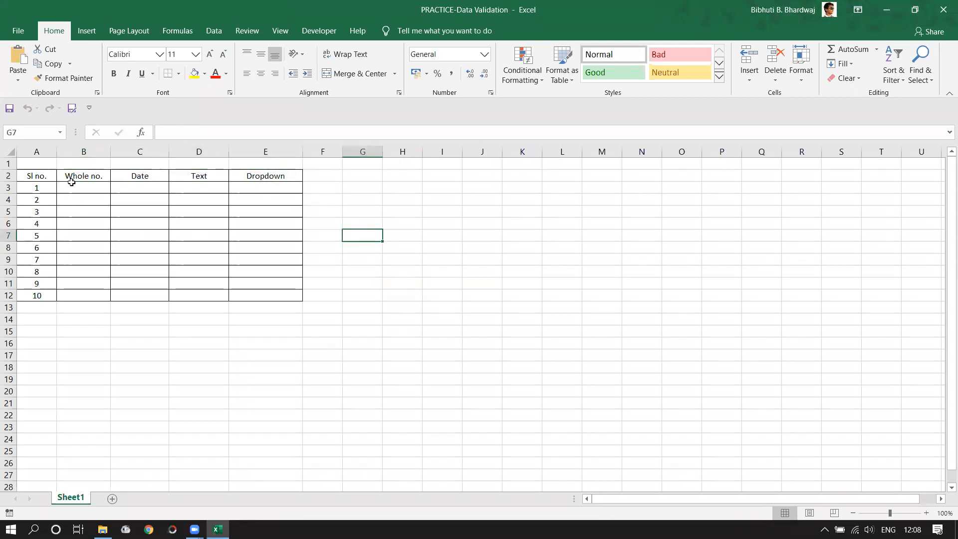
scroll(83, 302, down, 12)
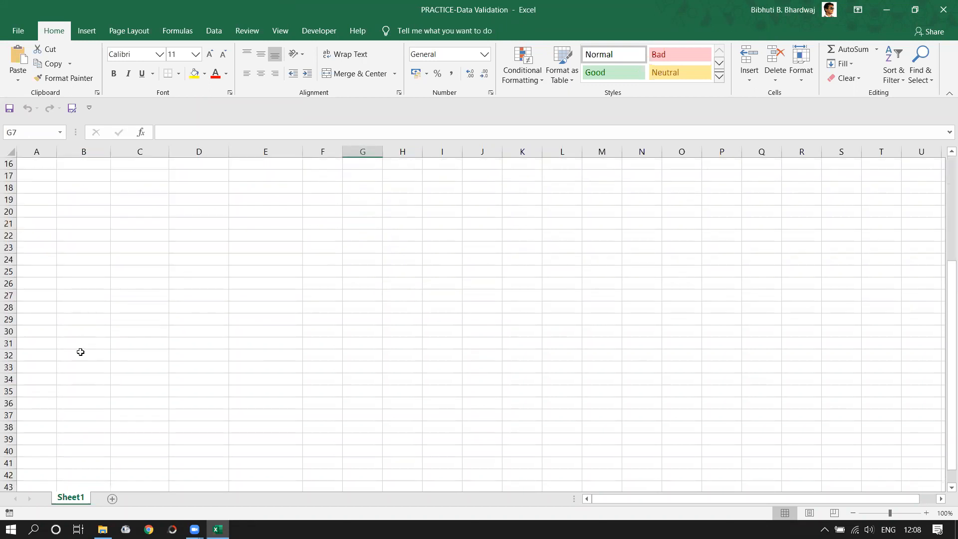
scroll(102, 404, up, 12)
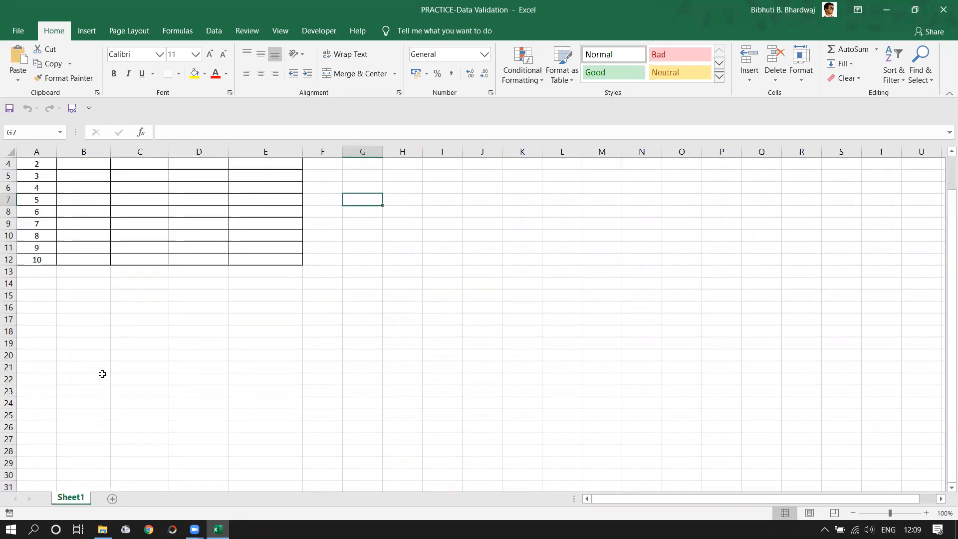
scroll(101, 384, down, 18)
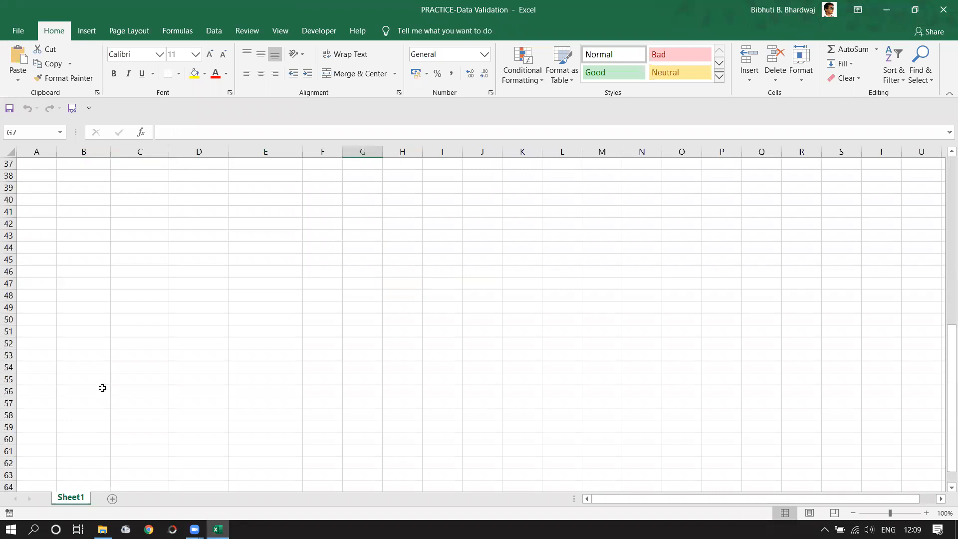
scroll(102, 386, up, 18)
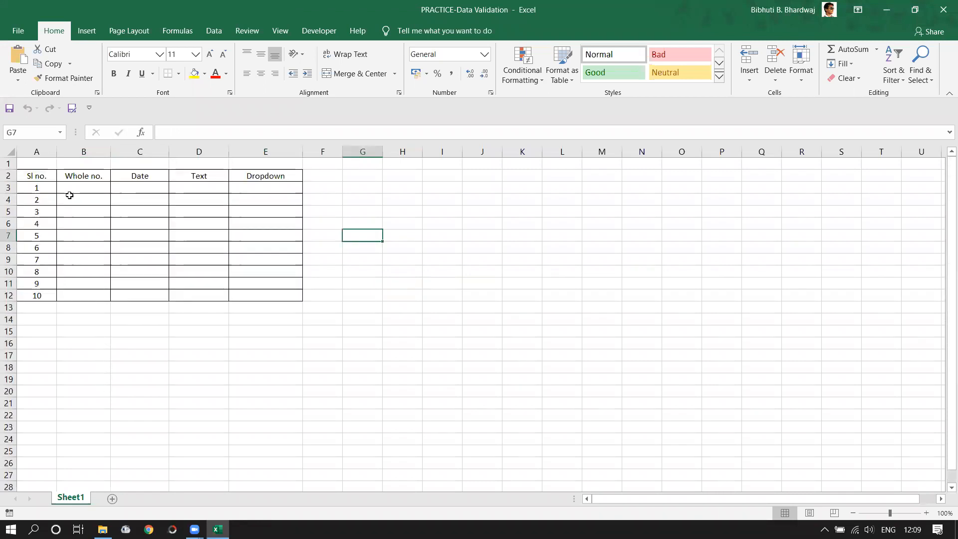
- Select the ten Whole no. entry cells B3:B12
click(70, 190)
drag(71, 197, 85, 502)
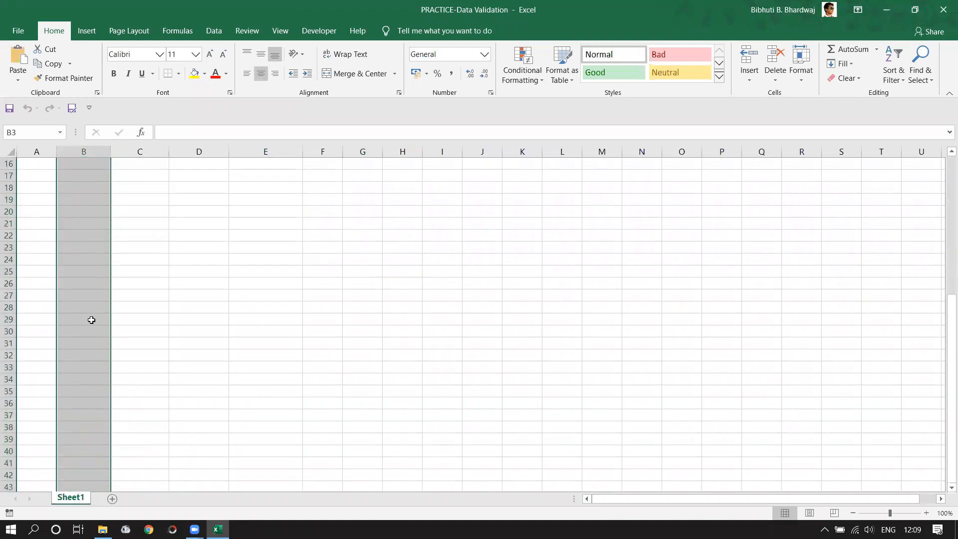
scroll(90, 319, up, 10)
click(146, 318)
drag(83, 188, 87, 291)
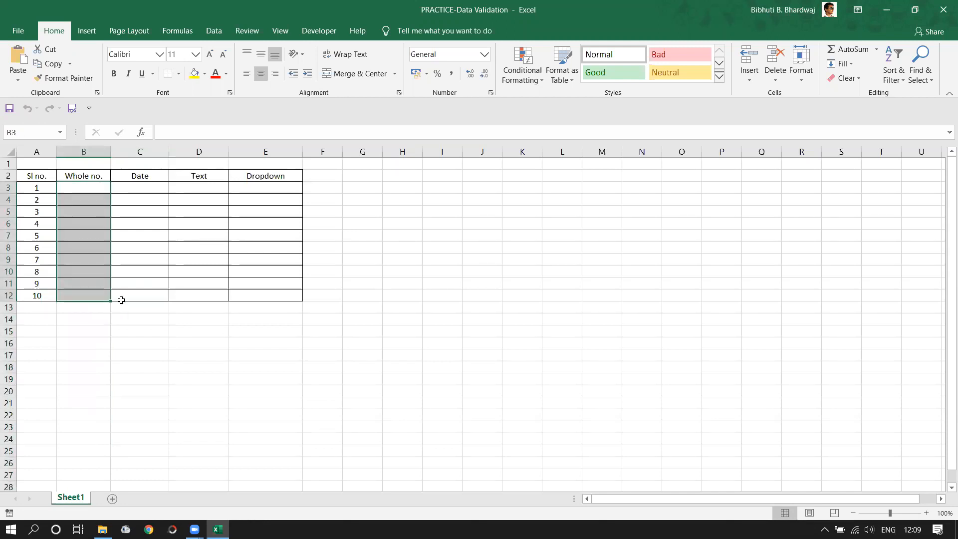
drag(70, 188, 86, 298)
- Give B3:B12 a Data Validation rule: Decimal, not between, minimum 20.5, maximum 20.9
click(214, 31)
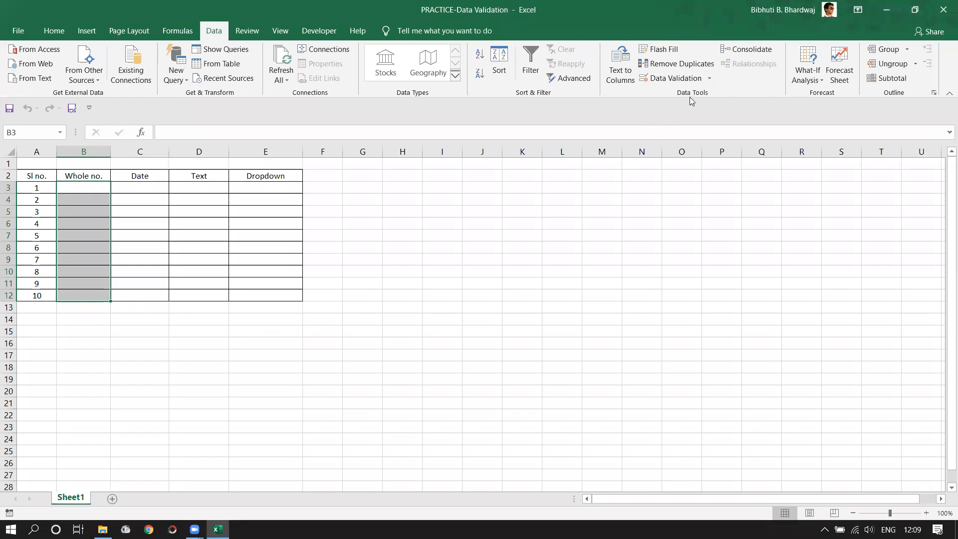
click(707, 80)
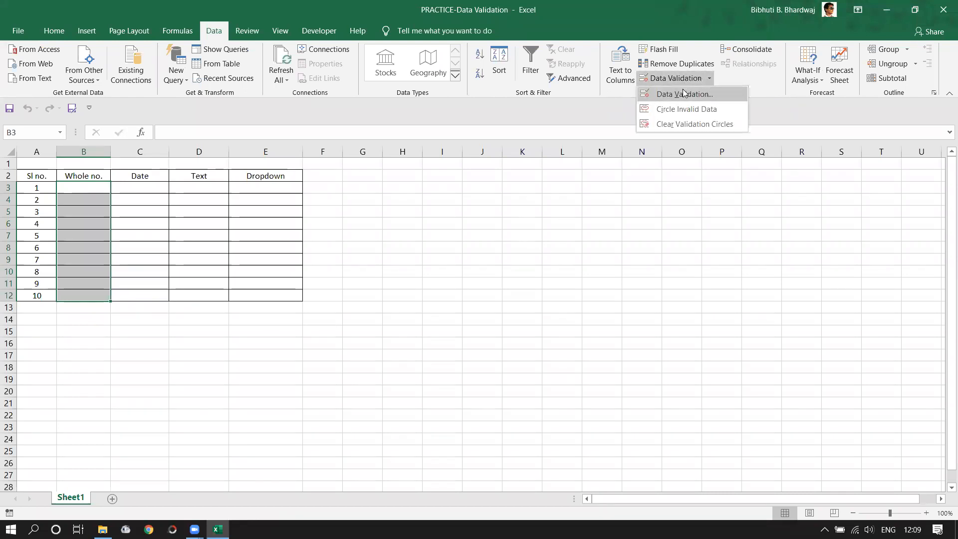
click(689, 94)
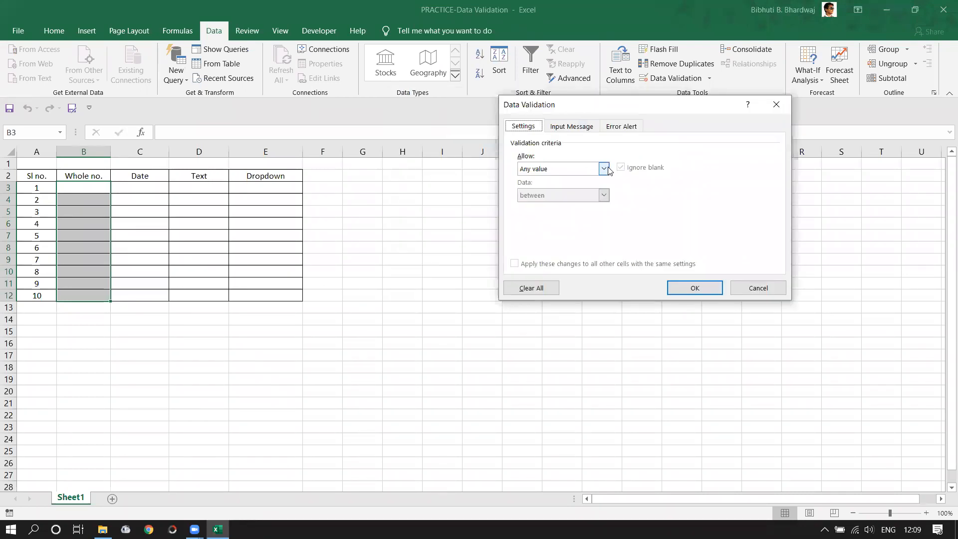
click(603, 169)
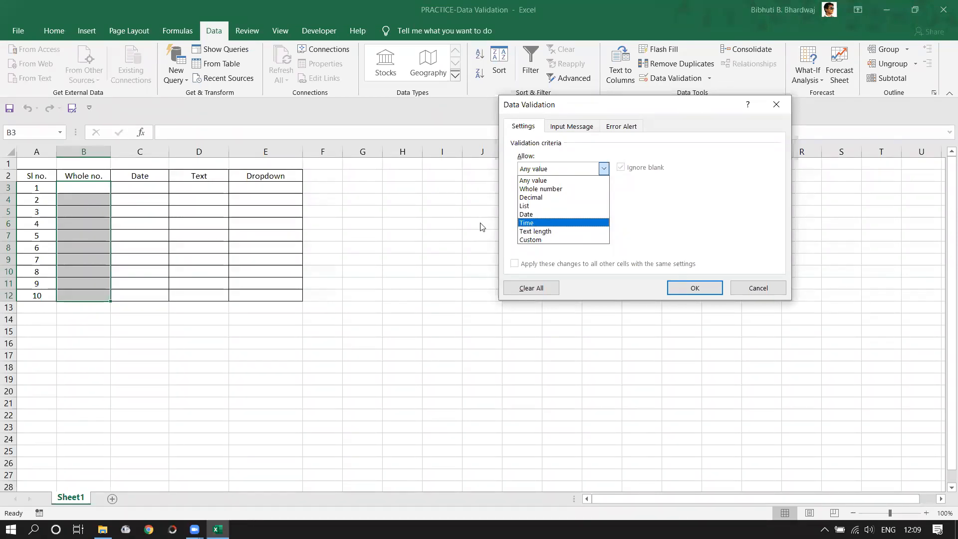
click(530, 198)
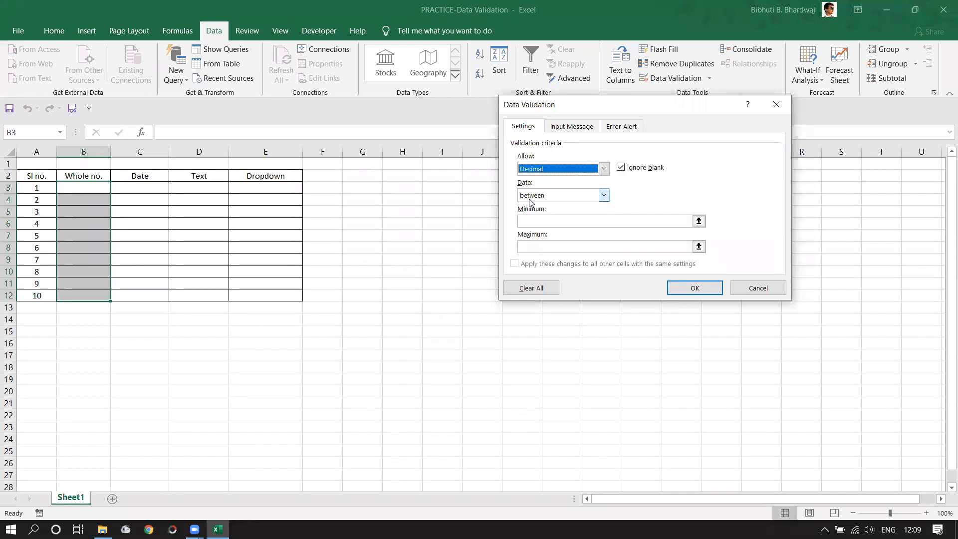
click(603, 196)
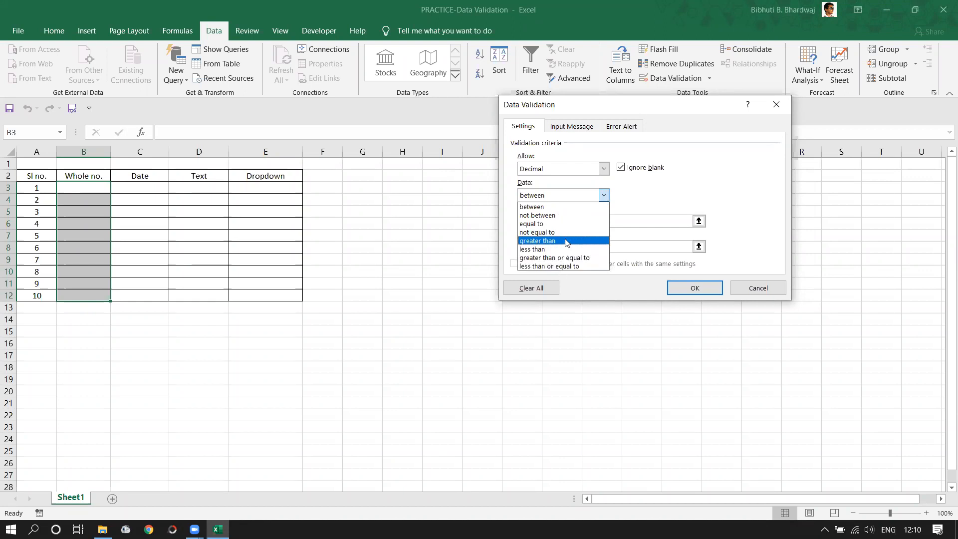
click(554, 216)
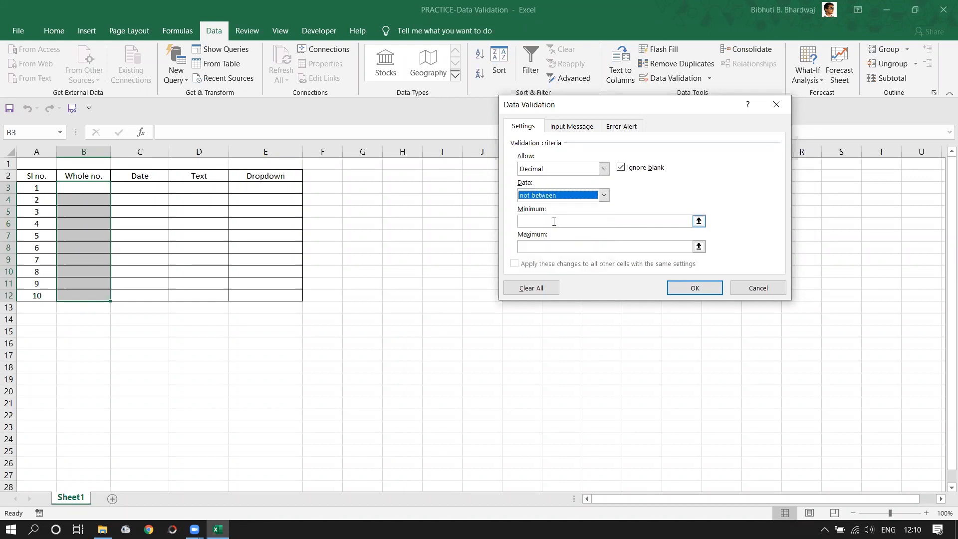
click(554, 221)
text(20.5)
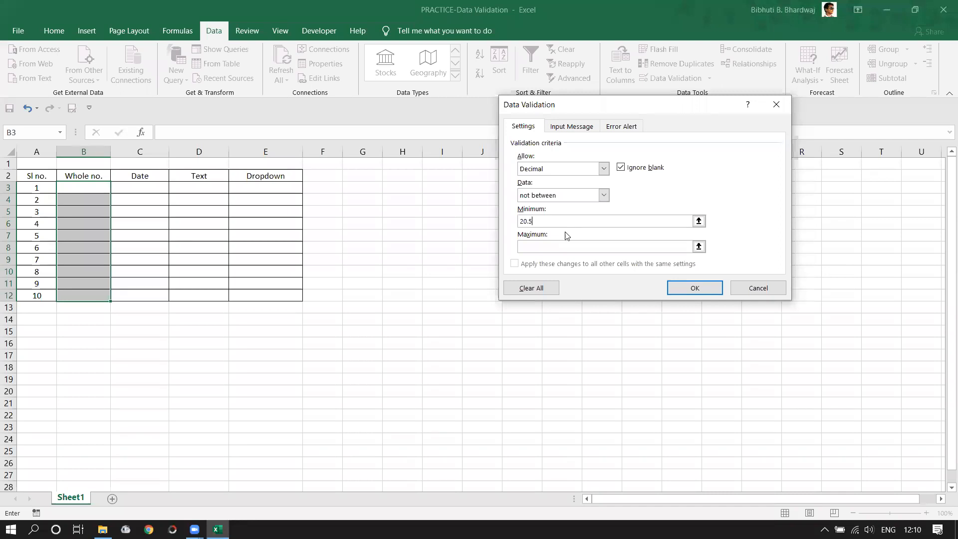
click(563, 246)
text(20.9)
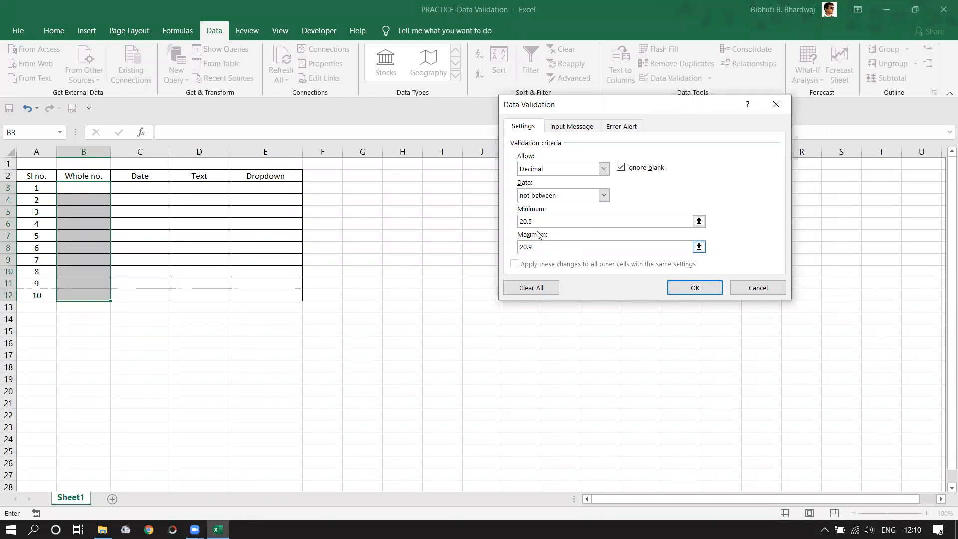
click(560, 244)
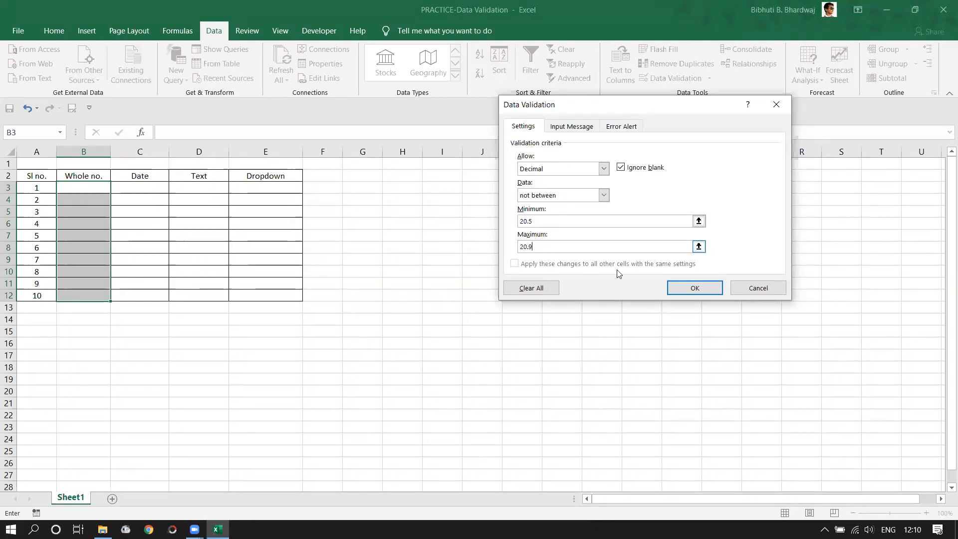
click(680, 288)
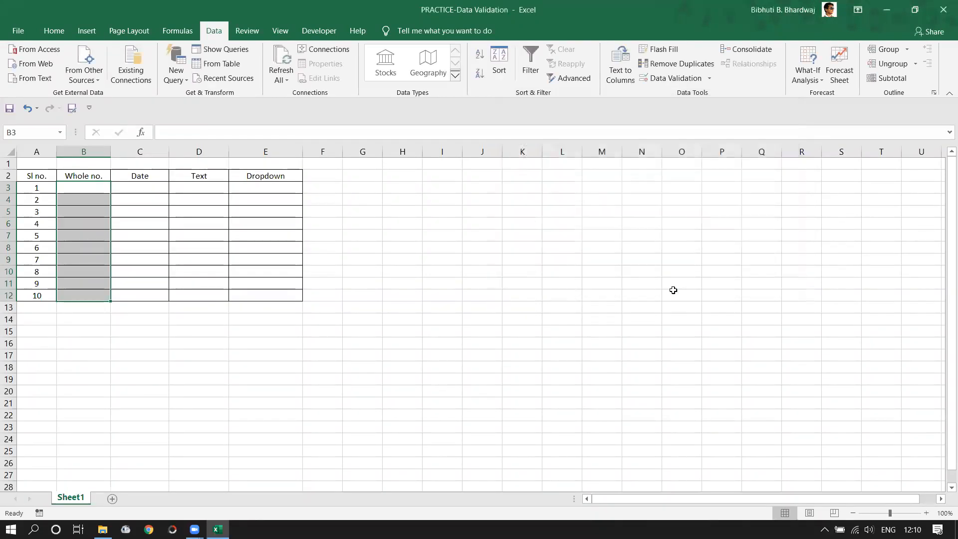
- Enter test values 15, 15.5, 15.9 and 20.4 in cells B3:B6
click(79, 193)
text(15)
key(Return)
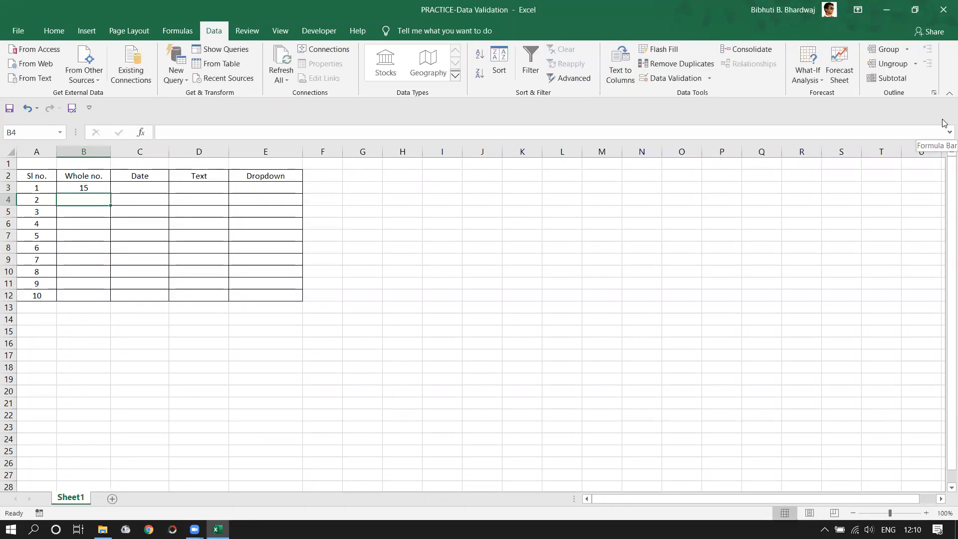
text(15.5)
key(Return)
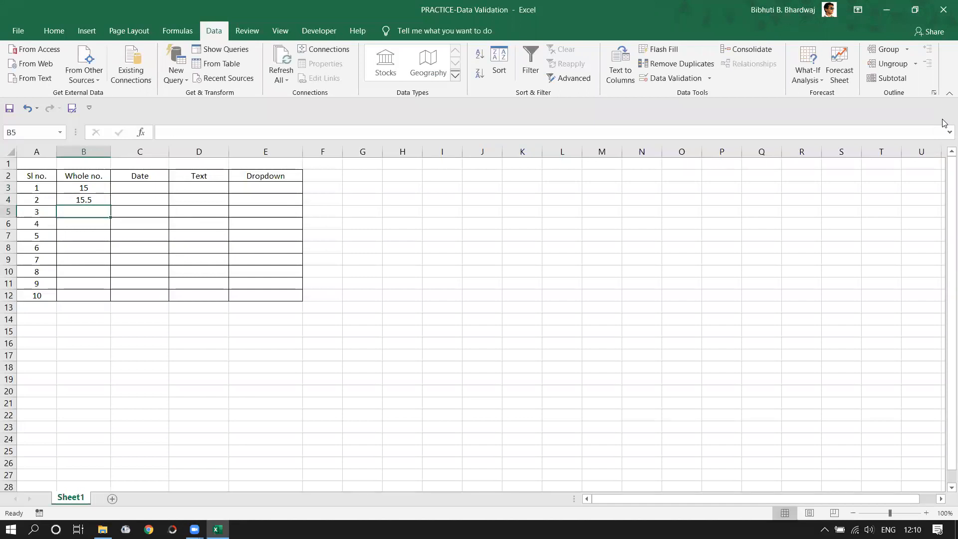
text(15.9)
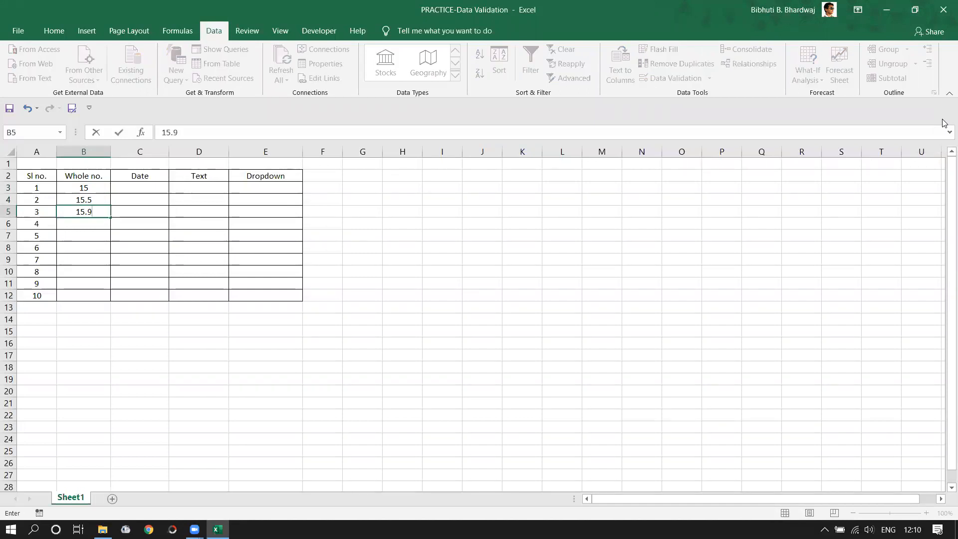
key(Return)
text(20.)
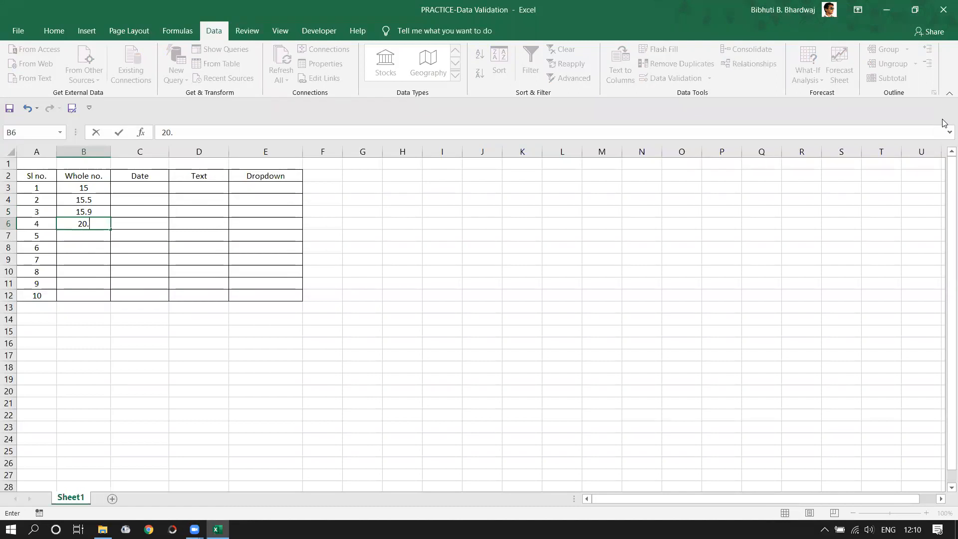
text(4)
key(Return)
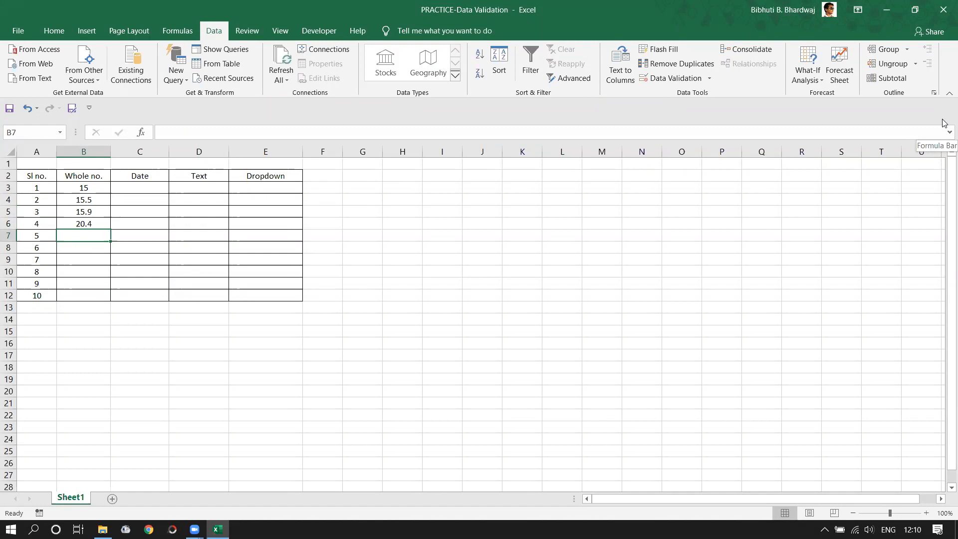
- Test the rule: rejected 20.7 and 20.9 are replaced with 20.3 in B7 and 21 in B8
text(20.)
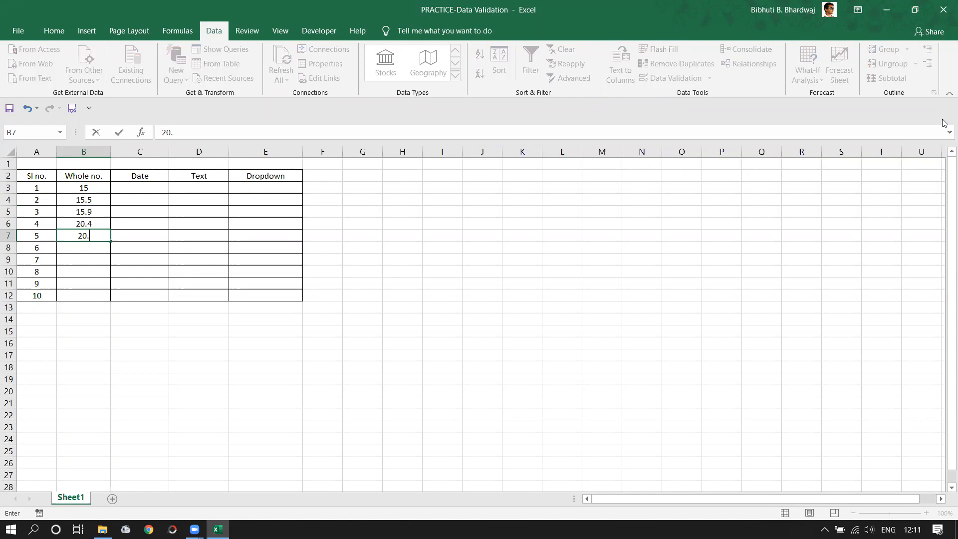
text(7)
key(Return)
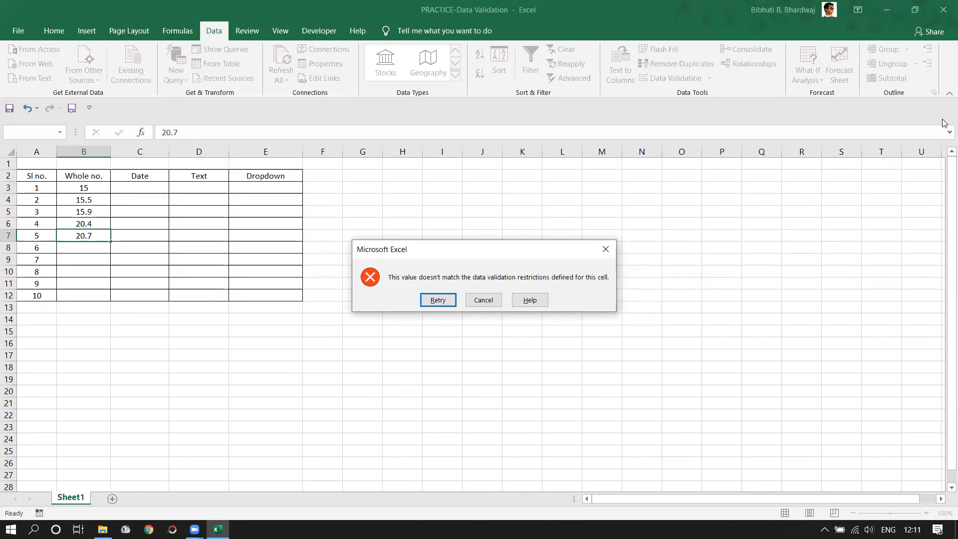
click(605, 249)
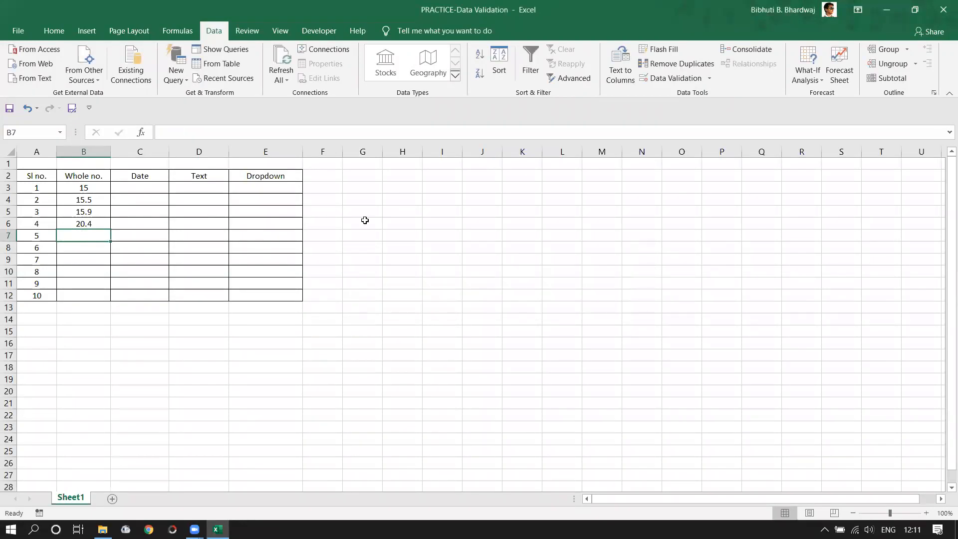
text(20.3)
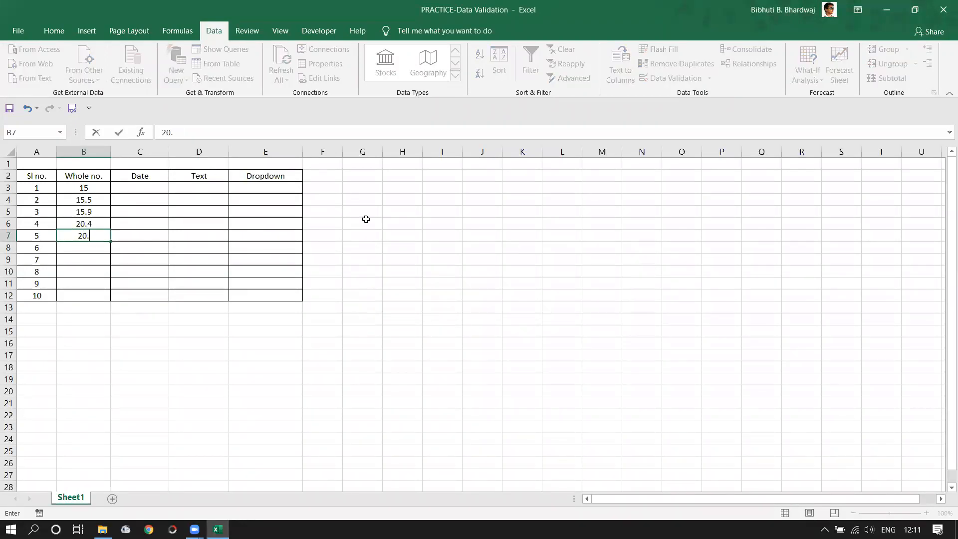
key(Return)
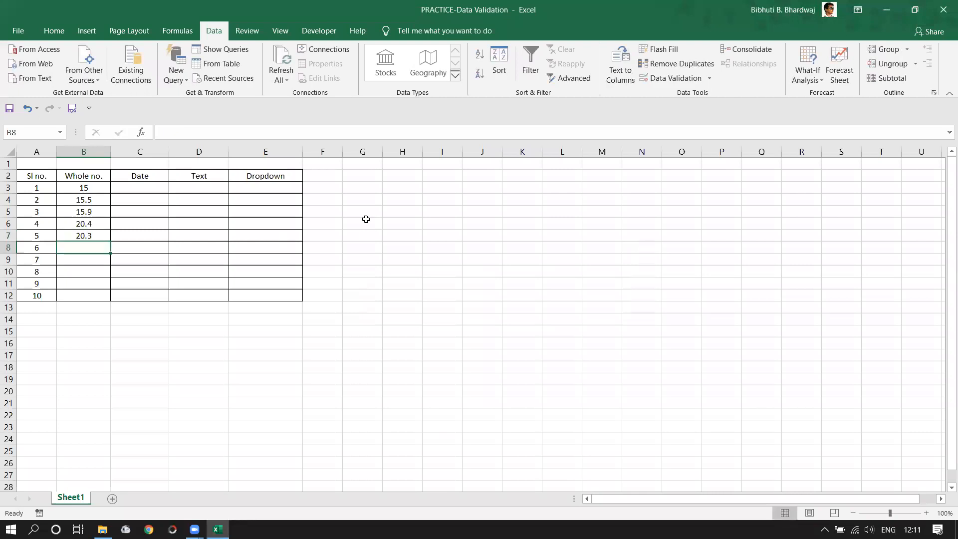
text(20.9)
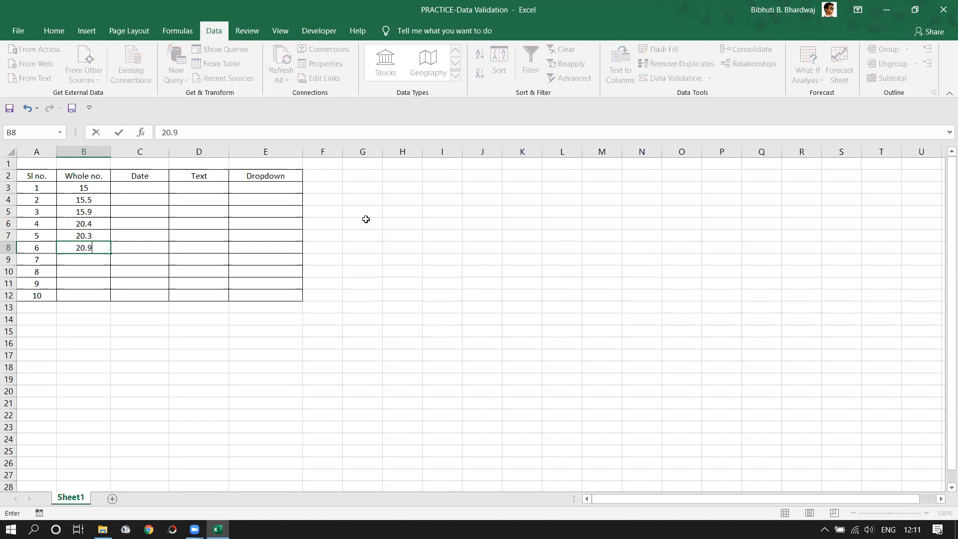
key(Return)
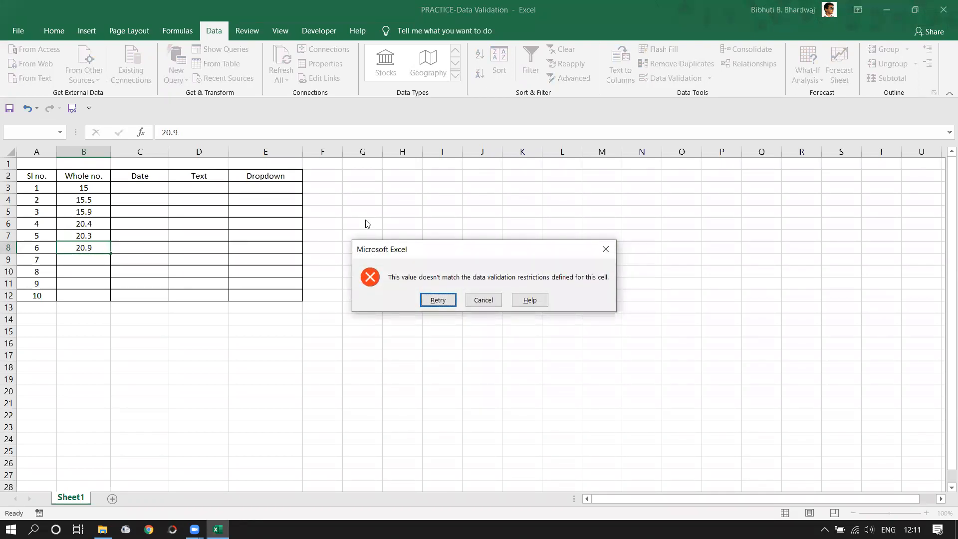
key(Return)
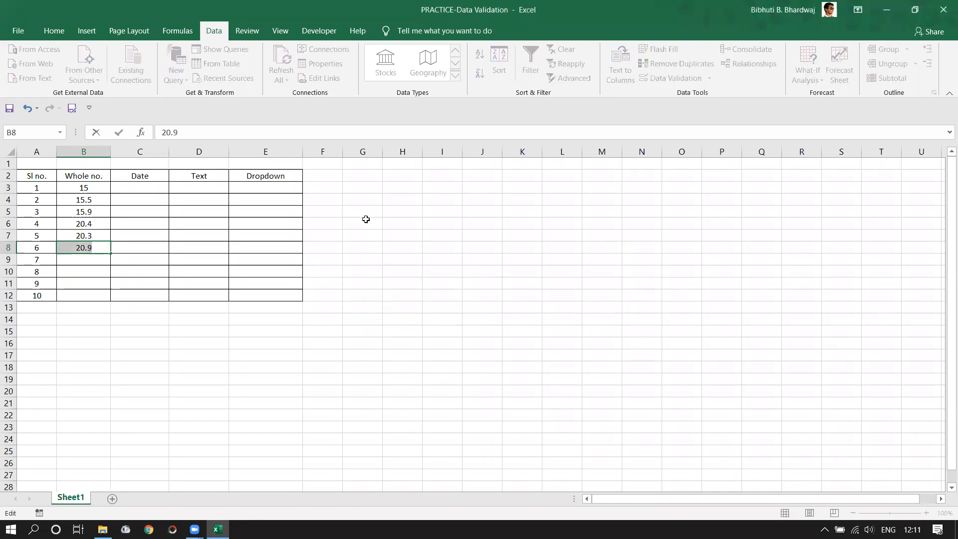
text(21)
key(Return)
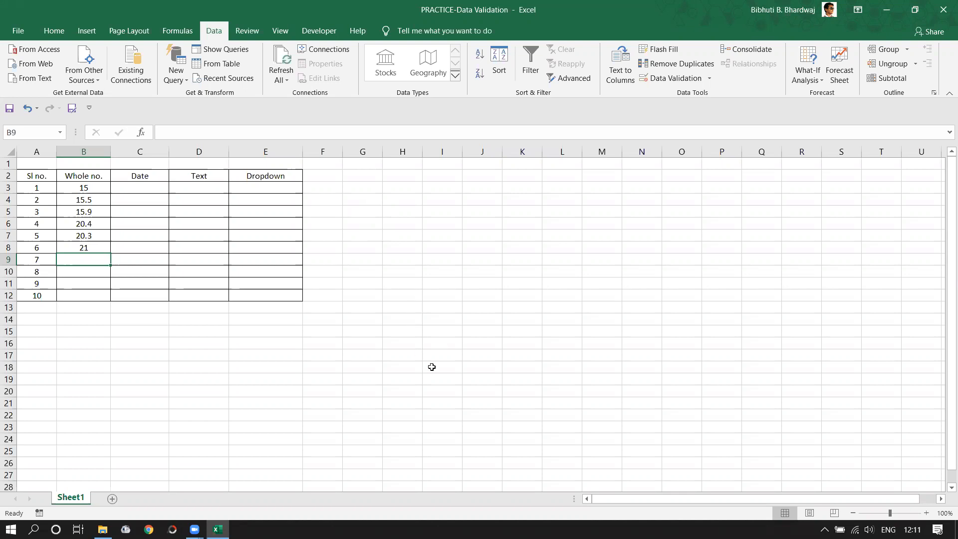
drag(145, 186, 152, 291)
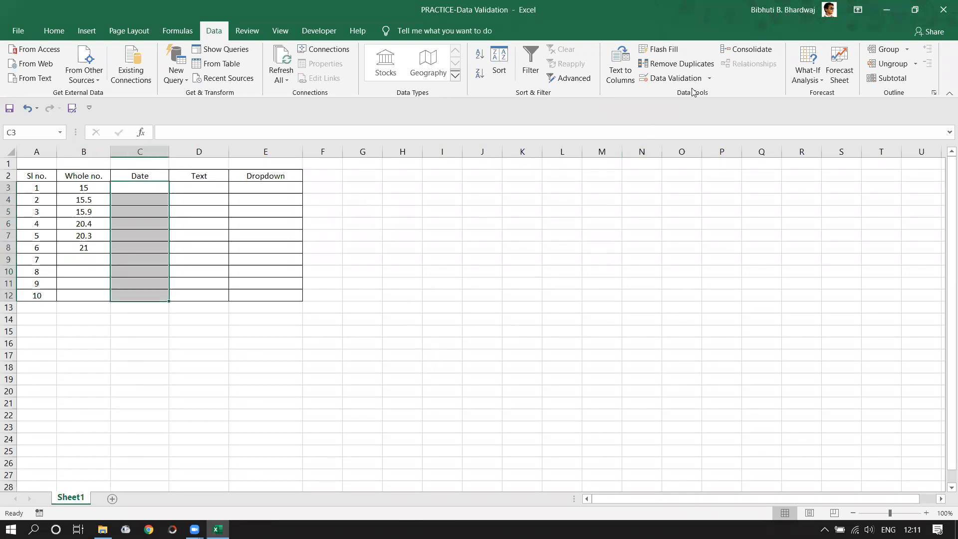
- In Data Validation, allow Date between start 10-02-2020 and end 15-02-2020 for C3:C12
click(708, 80)
click(703, 94)
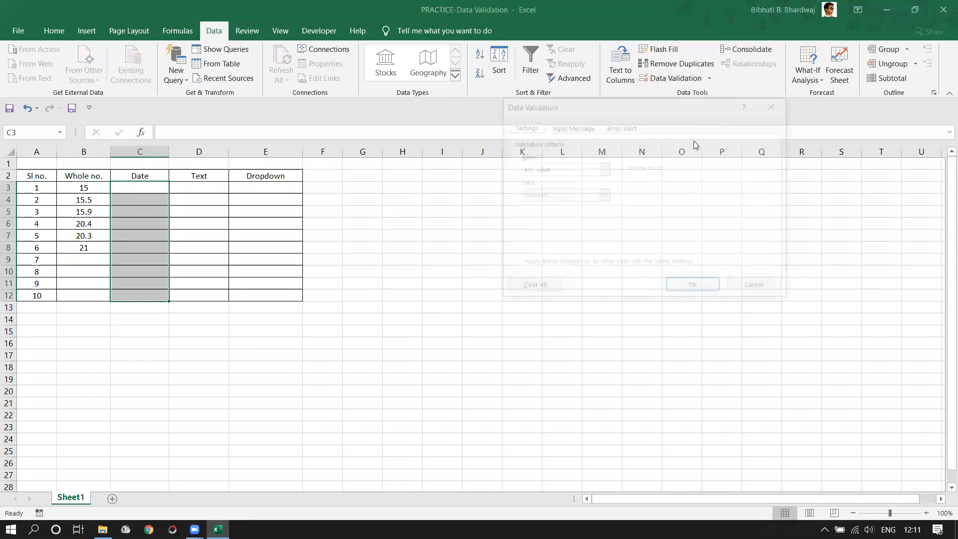
click(603, 170)
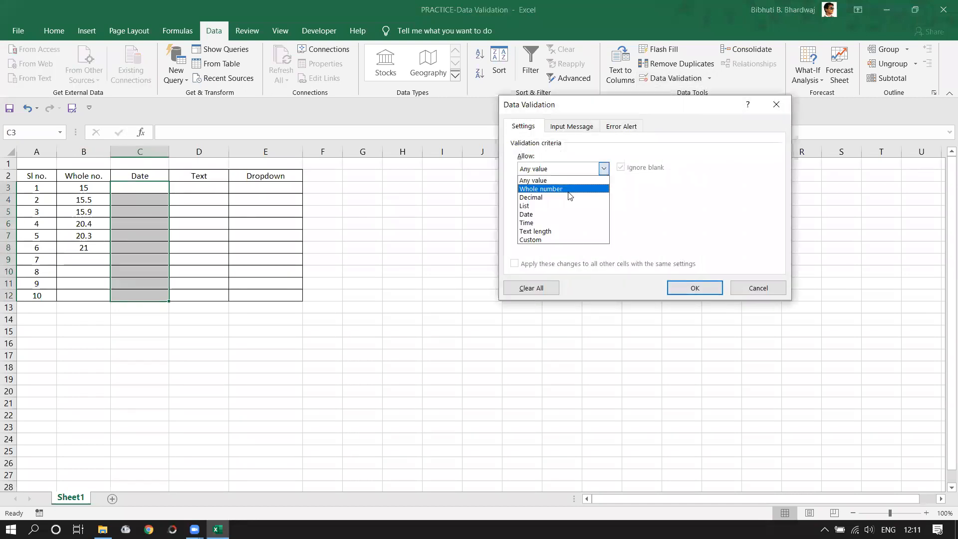
click(569, 210)
click(591, 221)
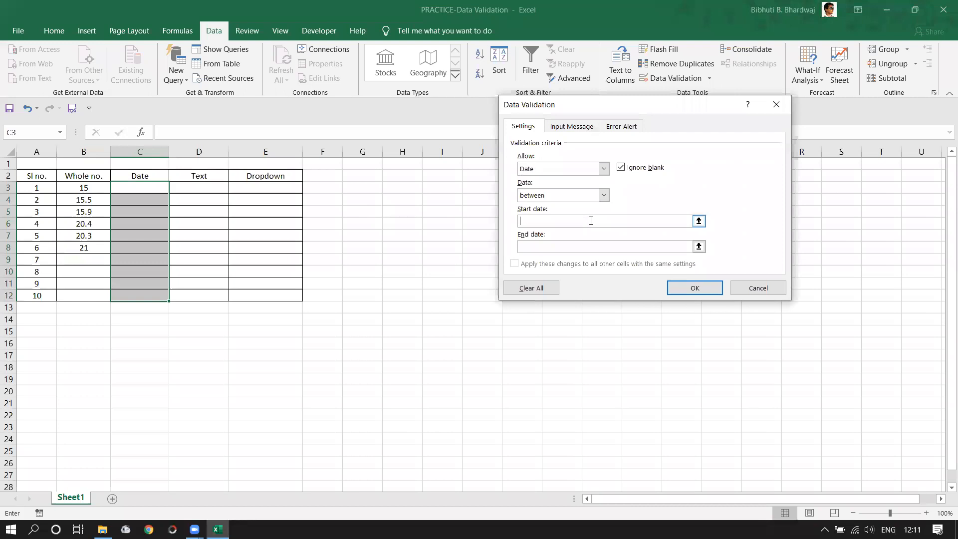
click(699, 221)
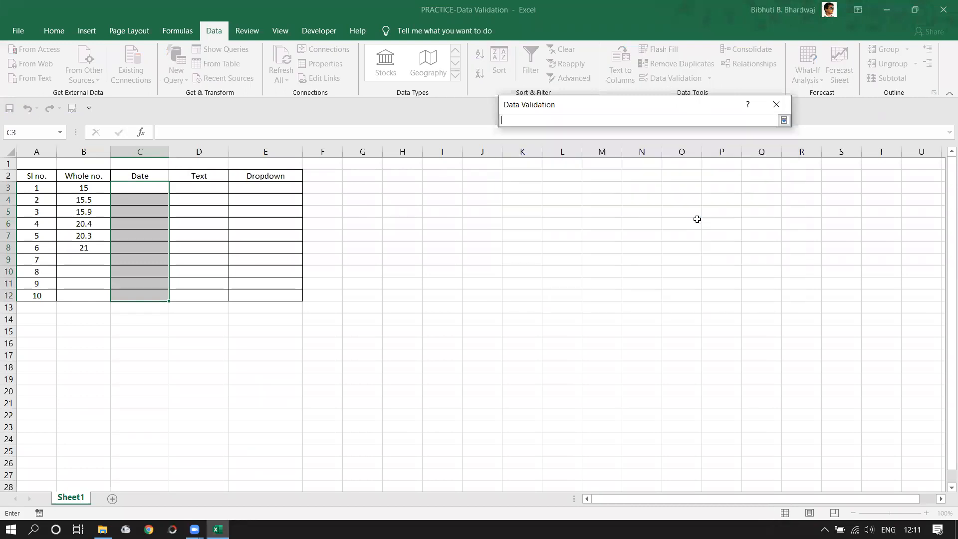
click(783, 121)
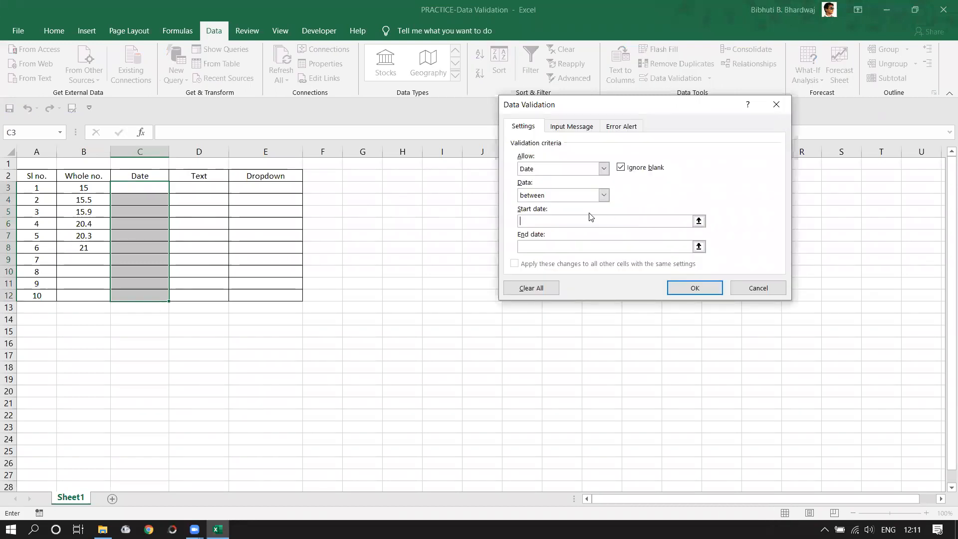
text(10-02-202015-02-2020)
- Apply the date rule and enter 11-02-2020 in C3 and 12-02-2020 in C4
click(678, 290)
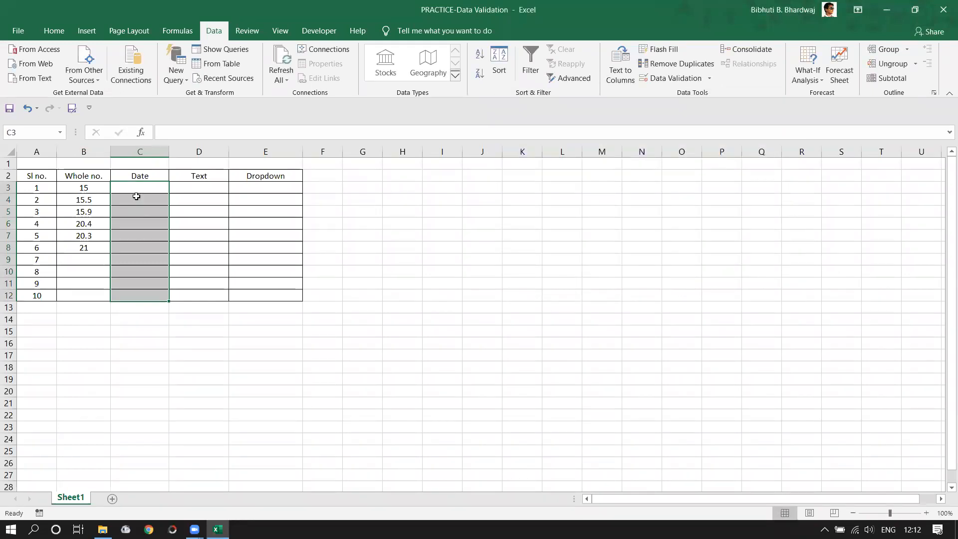
click(137, 188)
text(11-02-2020)
key(Return)
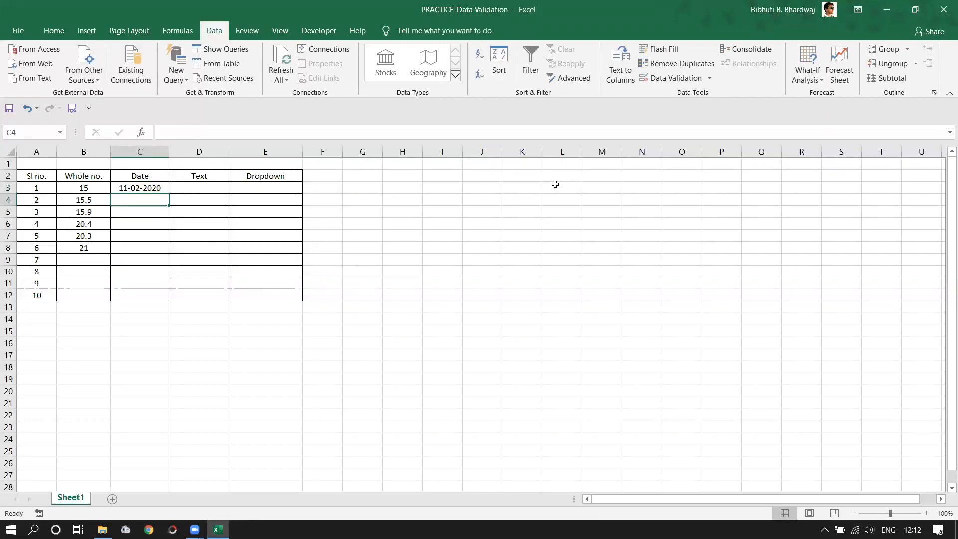
text(12-02-2020)
key(Return)
- Try 12-02-2019 in C5 and cancel it when the date rule rejects it
text(12-02-2019)
key(Return)
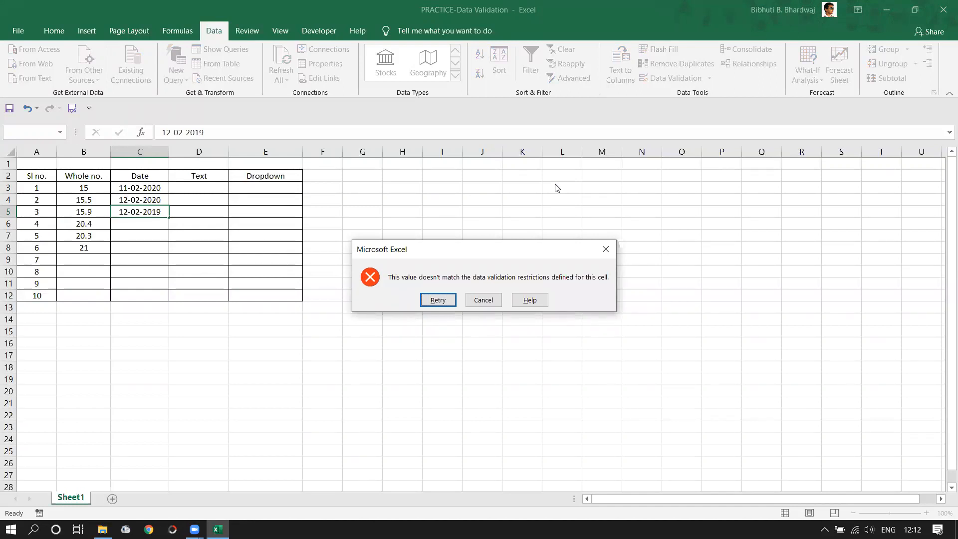
click(484, 300)
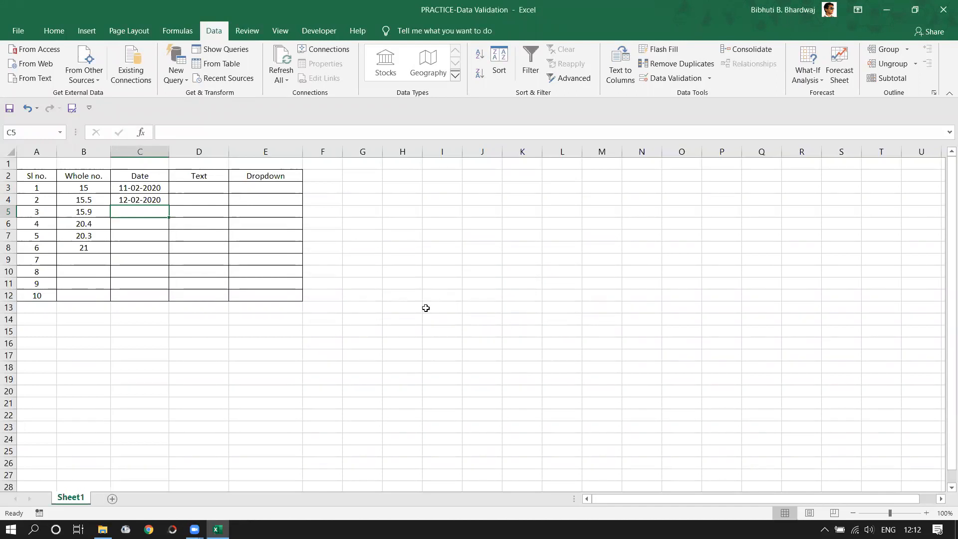
click(407, 296)
drag(202, 188, 217, 298)
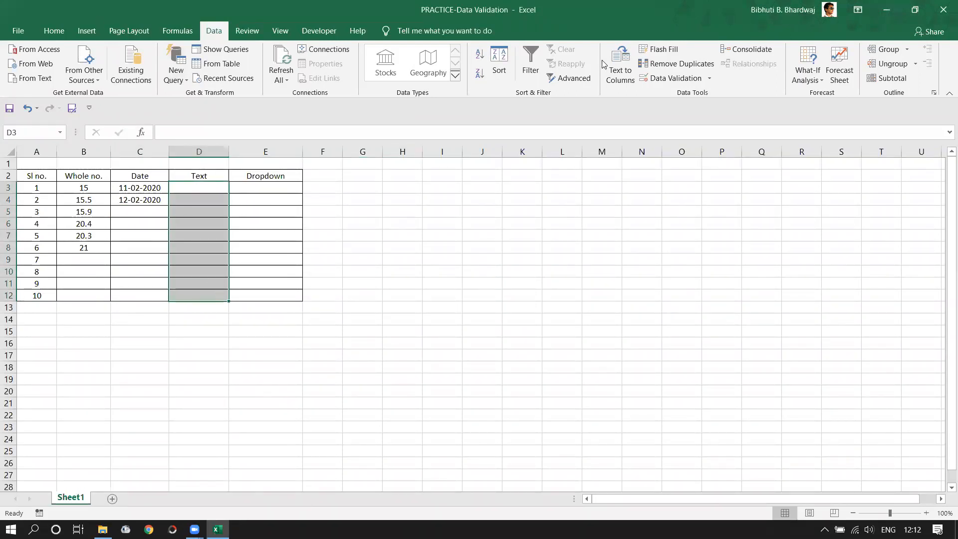
- Set Data Validation on D3:D12 to Text length greater than 6
click(709, 78)
click(701, 92)
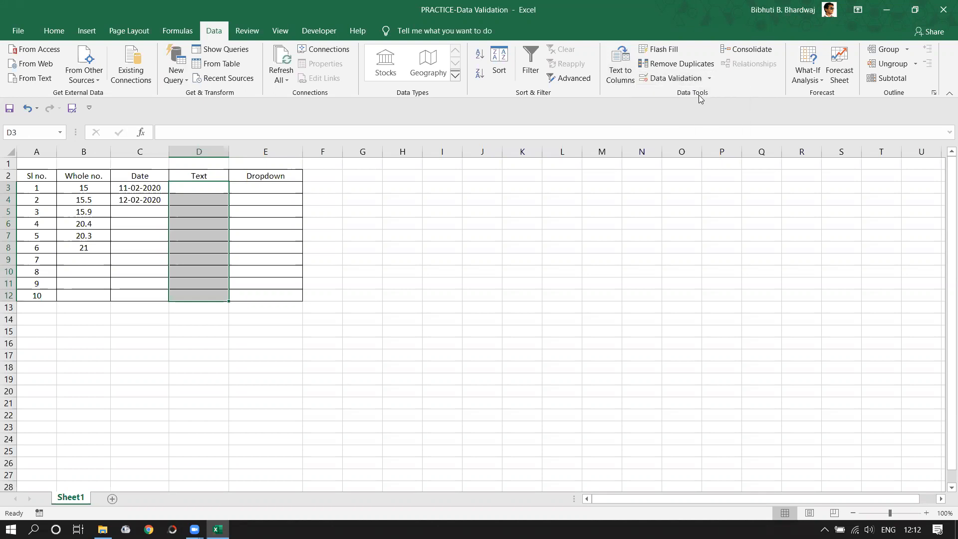
click(604, 169)
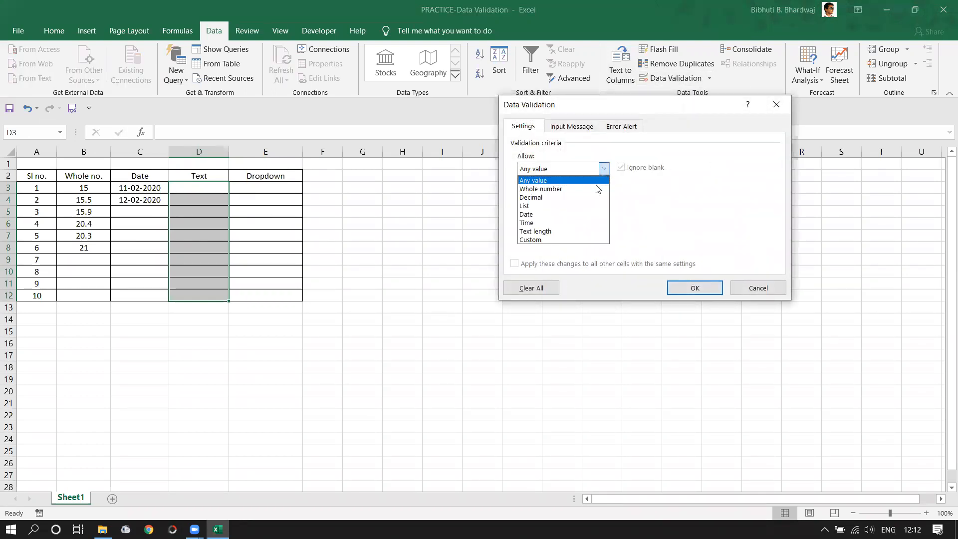
click(541, 233)
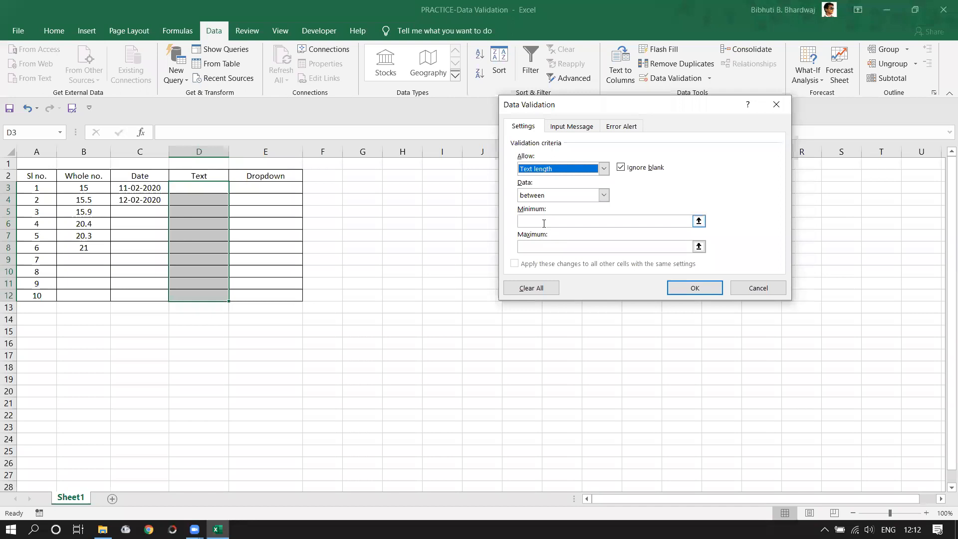
click(604, 195)
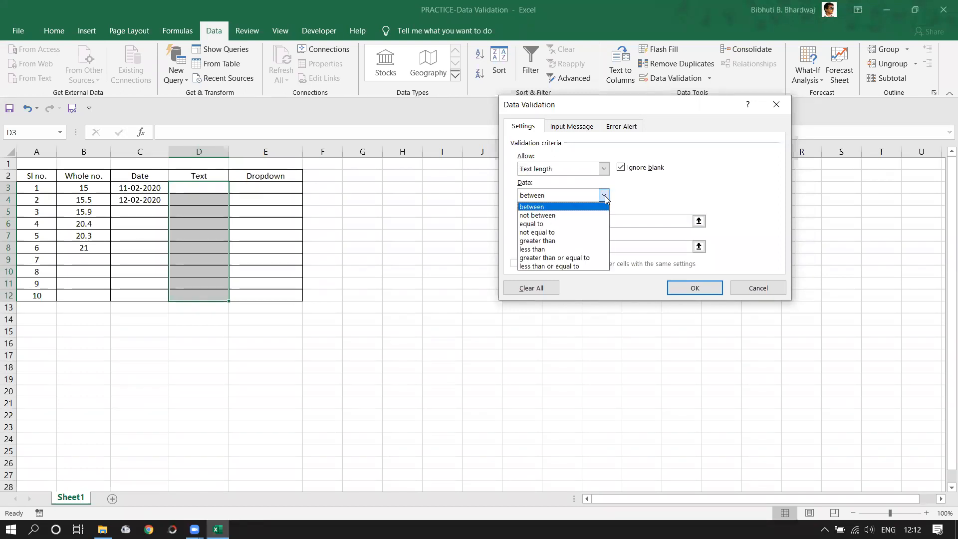
click(567, 246)
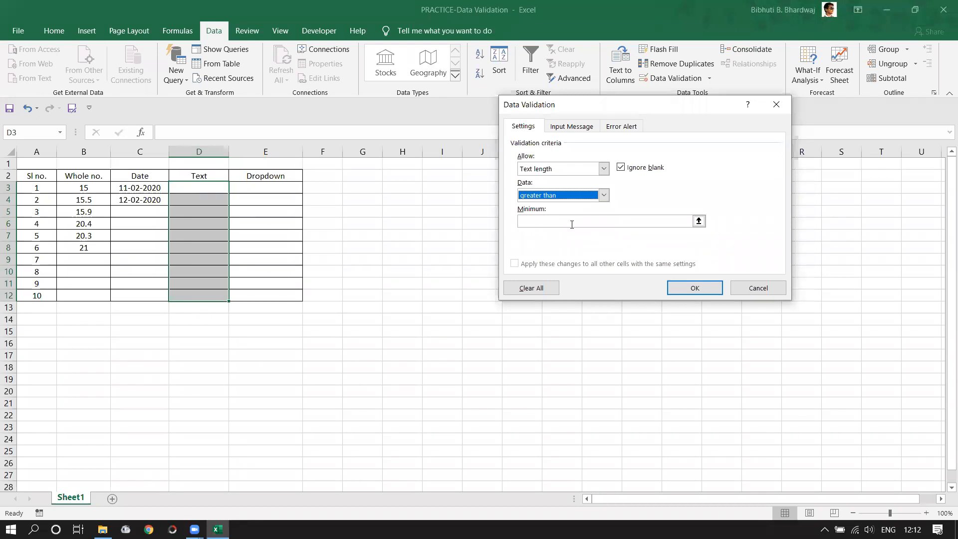
click(552, 221)
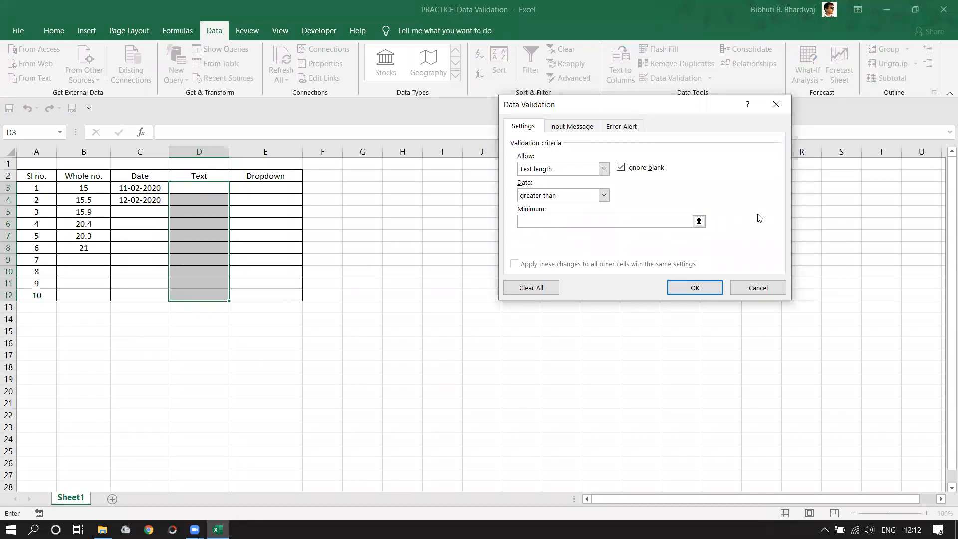
text(6)
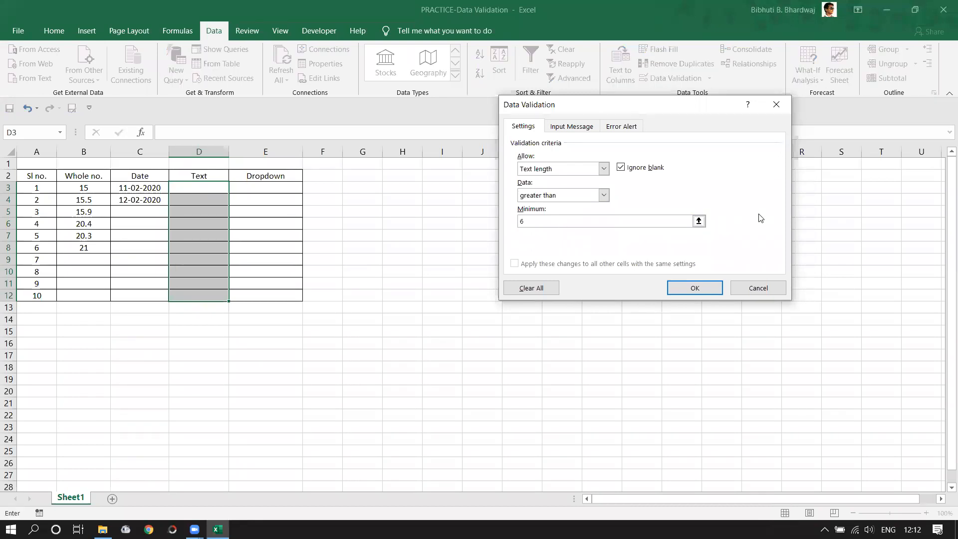
click(715, 294)
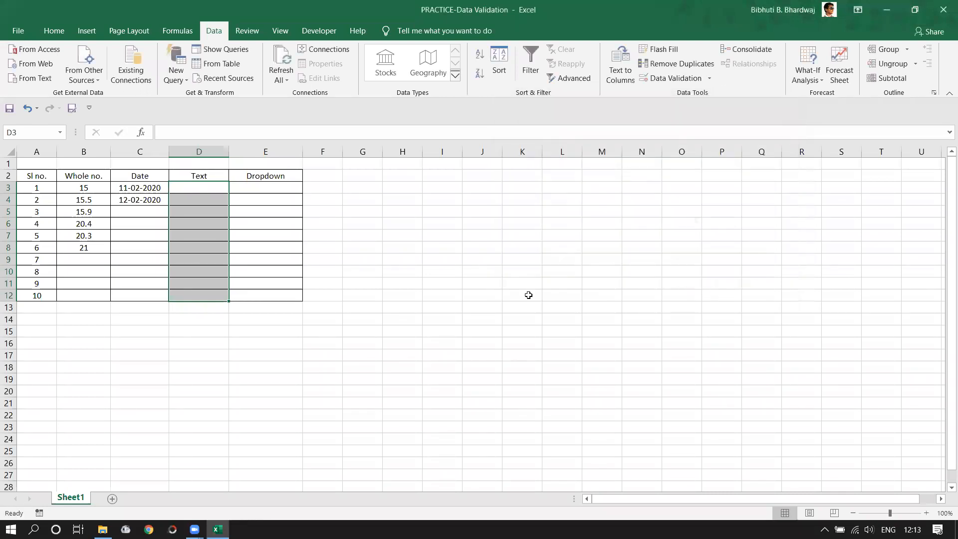
click(417, 257)
- Enter a first name in D3, see it rejected as too short, then add the surname
click(212, 190)
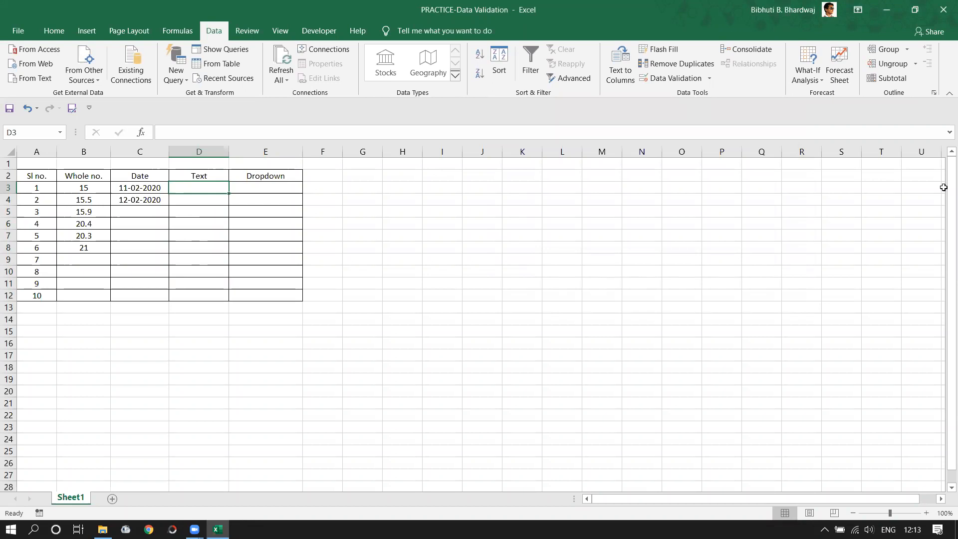
key(Return)
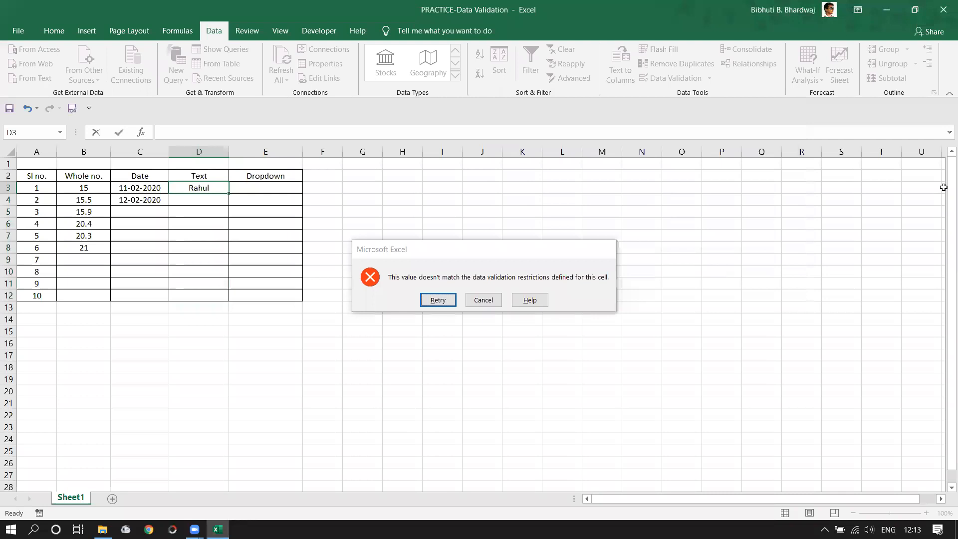
key(Return)
click(218, 189)
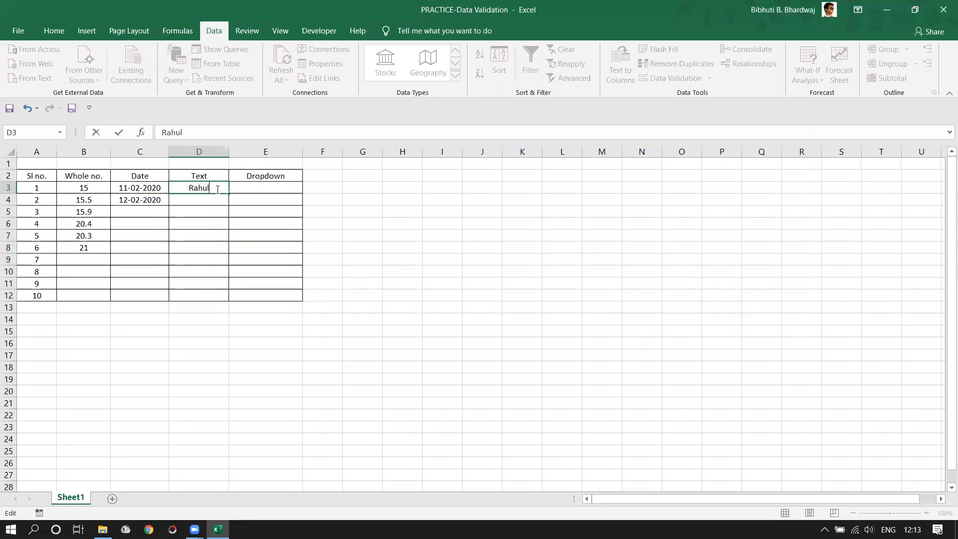
key(Return)
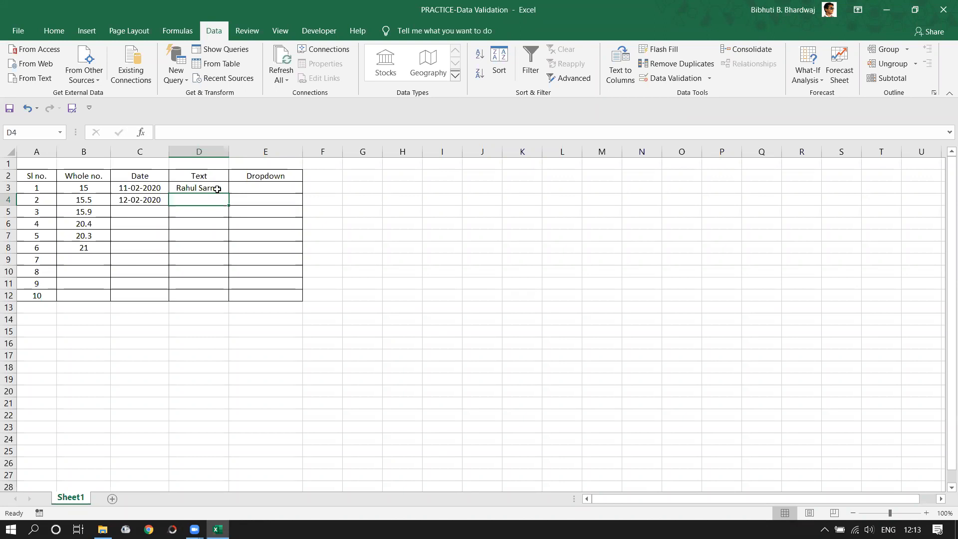
- Widen column K and enter Jam, Drama and Art in K3:K5
click(523, 189)
drag(543, 149, 599, 148)
text(Jam)
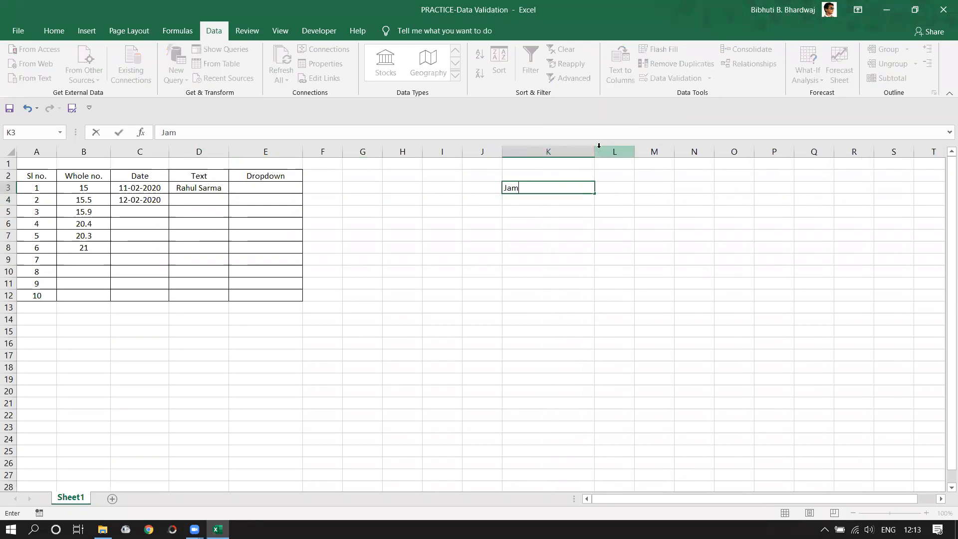
key(Return)
text(Drama)
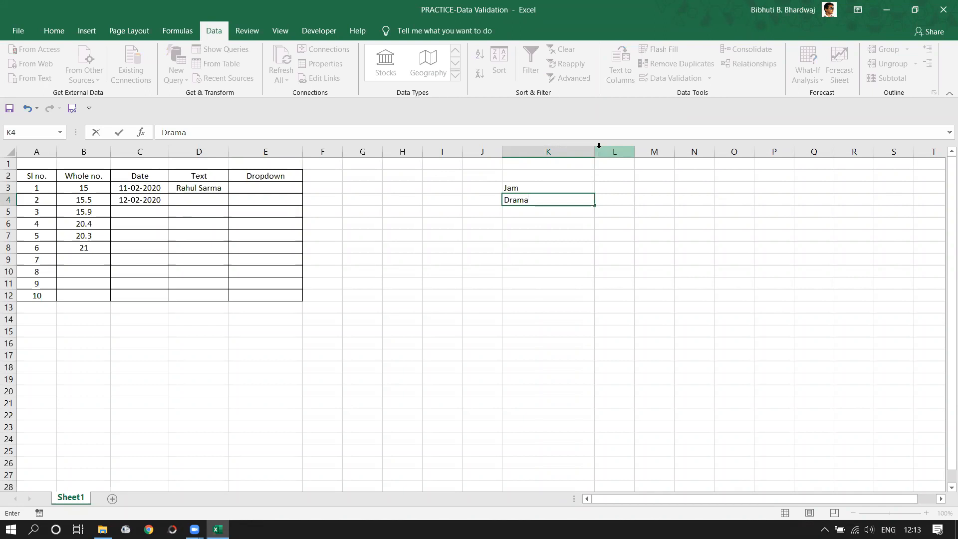
key(Return)
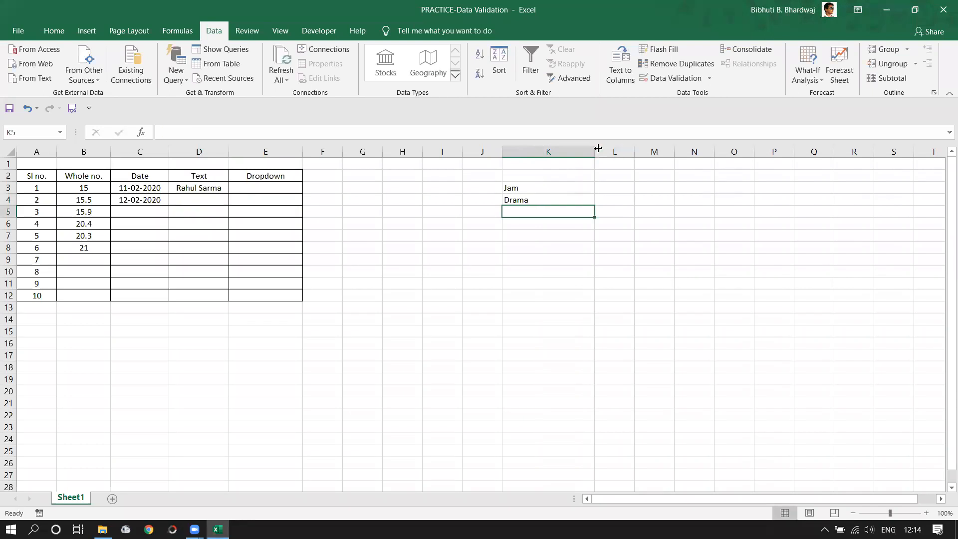
text(Art)
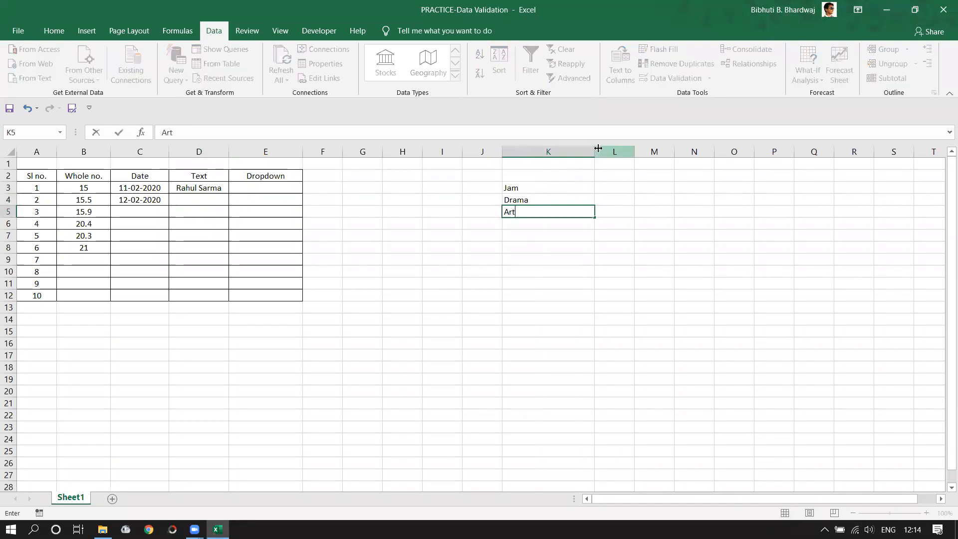
key(Return)
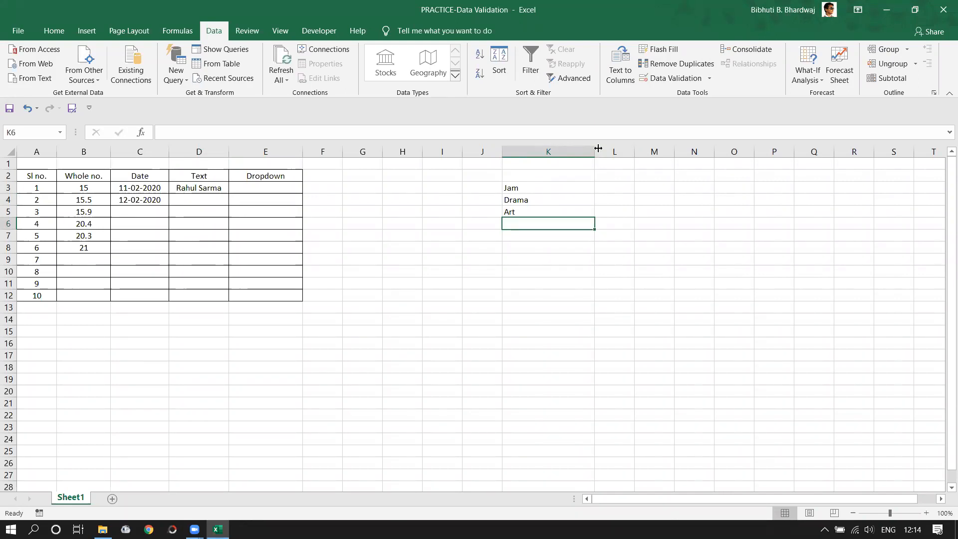
- Add Coing in K6 and Robotics in K7
text(Coing)
key(Return)
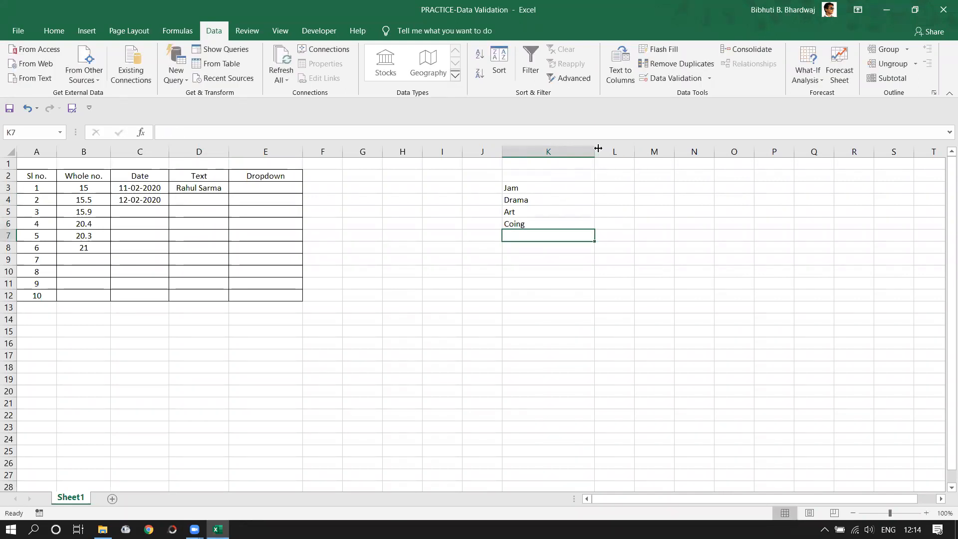
text(Roboc)
key(BackSpace)
text(tics)
key(Return)
- Correct the K6 typo from Coing to Coding
drag(519, 187, 519, 239)
click(357, 258)
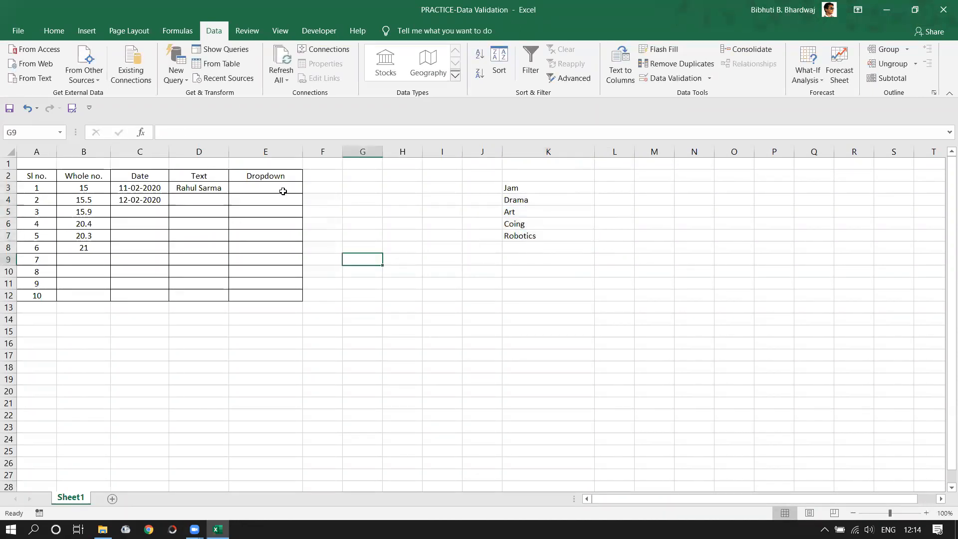
double_click(514, 224)
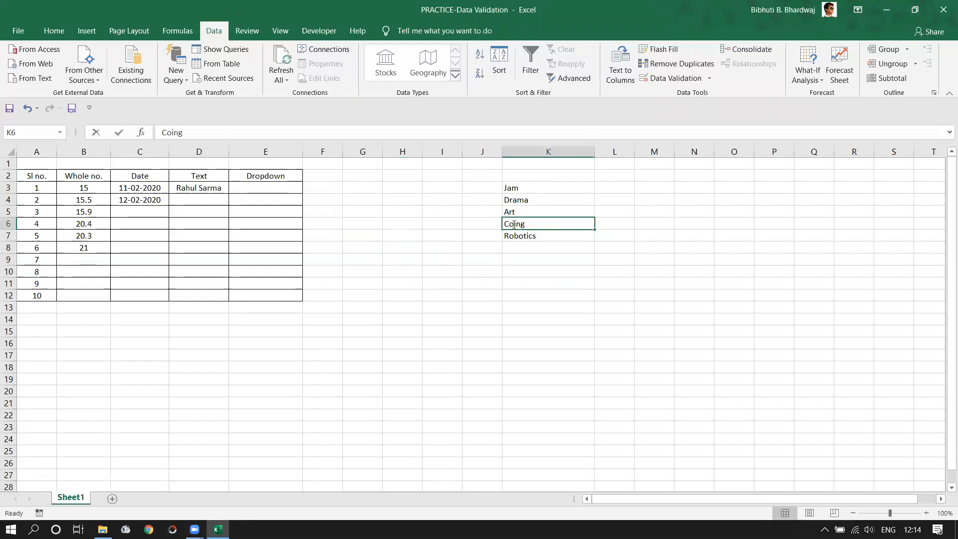
text(d)
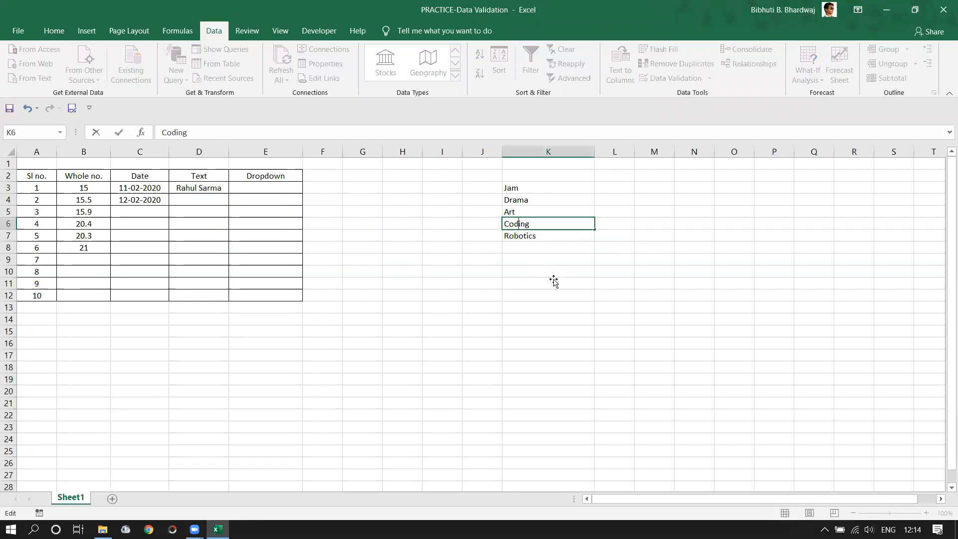
click(552, 282)
drag(552, 188, 550, 239)
click(375, 209)
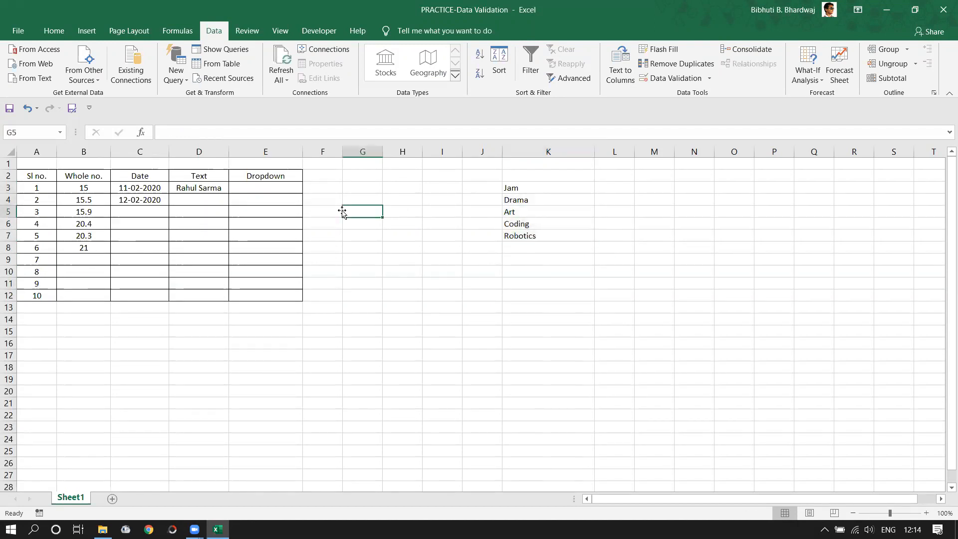
click(262, 186)
text(Jam)
key(Return)
text(J)
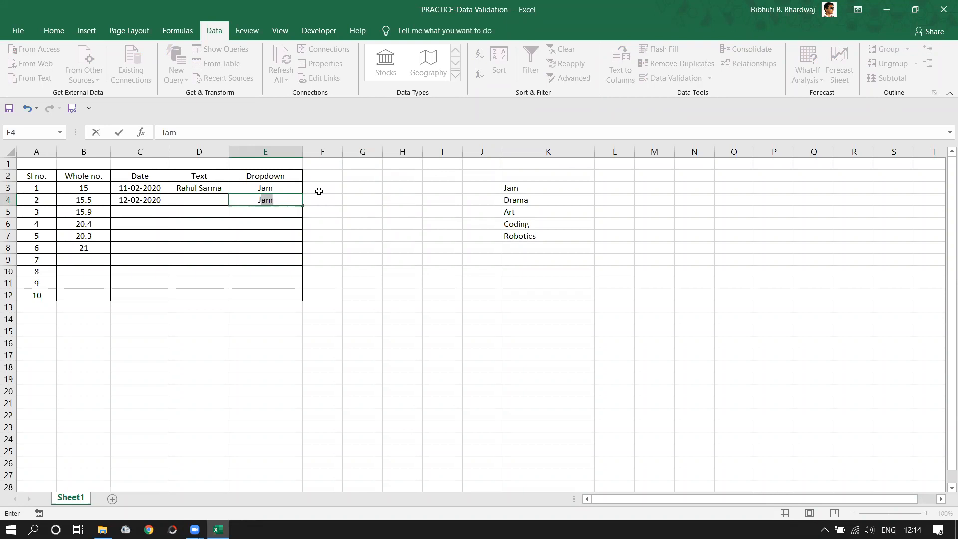
text(aaam)
key(Return)
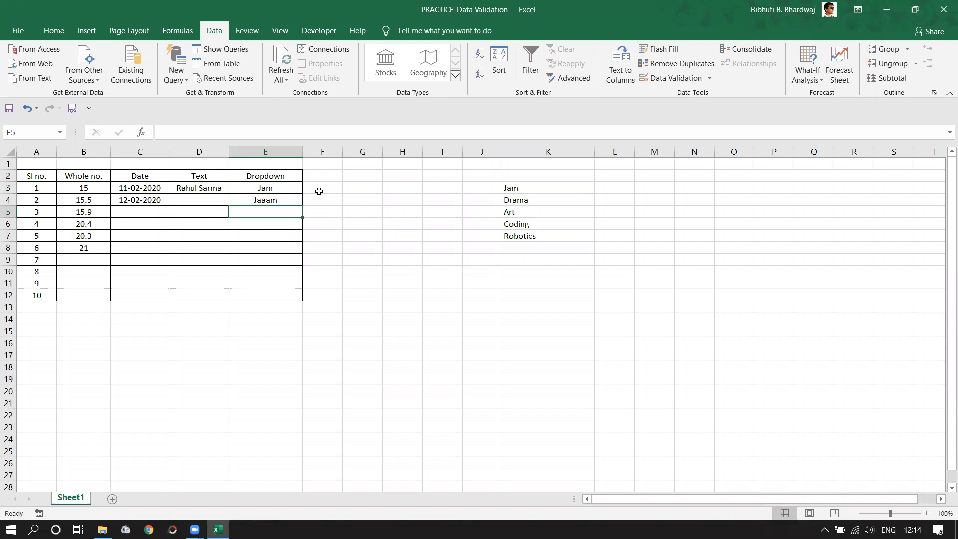
drag(266, 189, 280, 294)
click(270, 224)
key(Down)
key(Down)
key(Down)
key(Down)
key(Down)
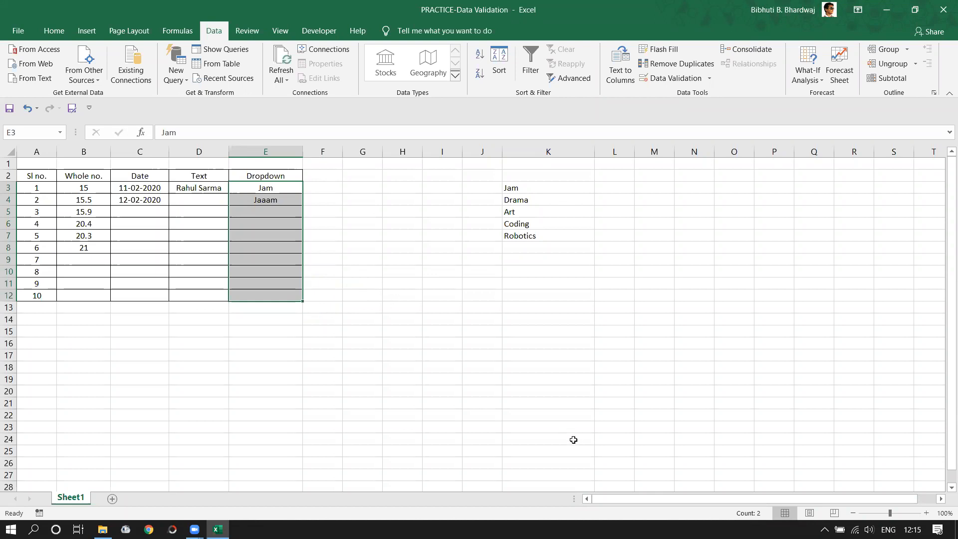
click(486, 309)
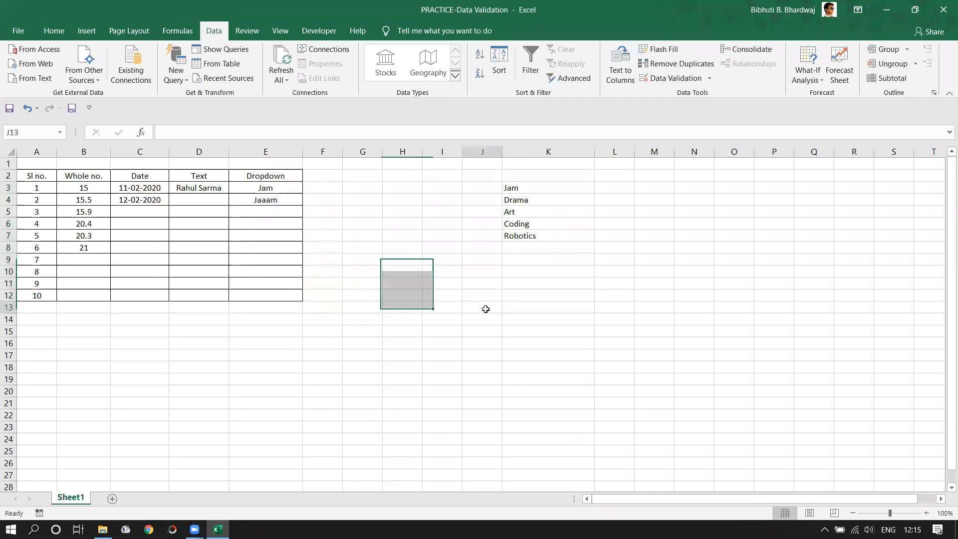
drag(267, 188, 270, 200)
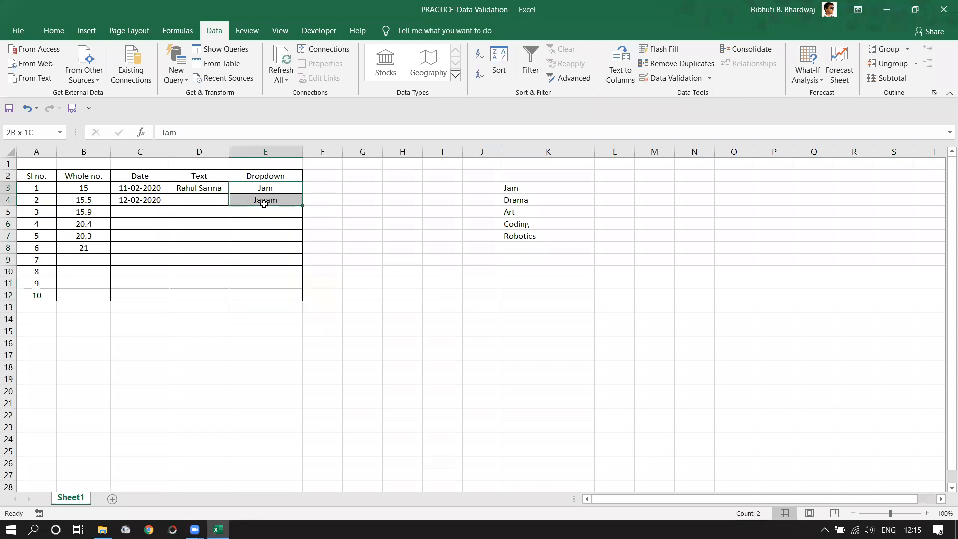
key(Delete)
click(275, 193)
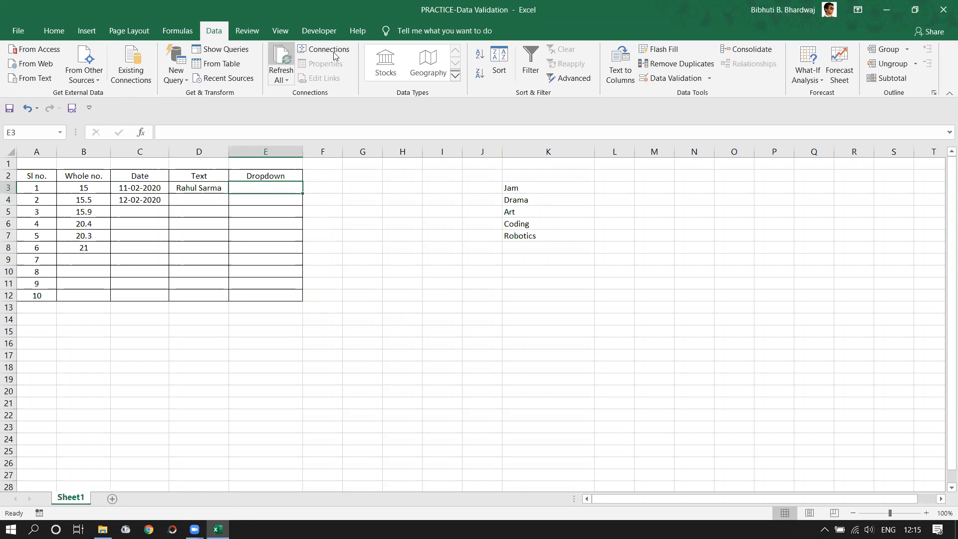
- Give E3 a List validation rule with source $K$3:$K$7
click(671, 79)
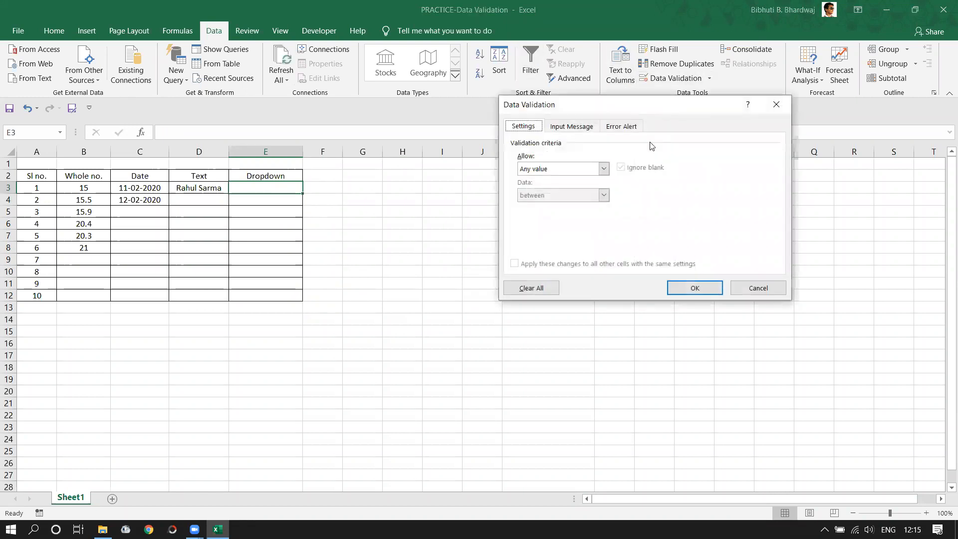
click(604, 169)
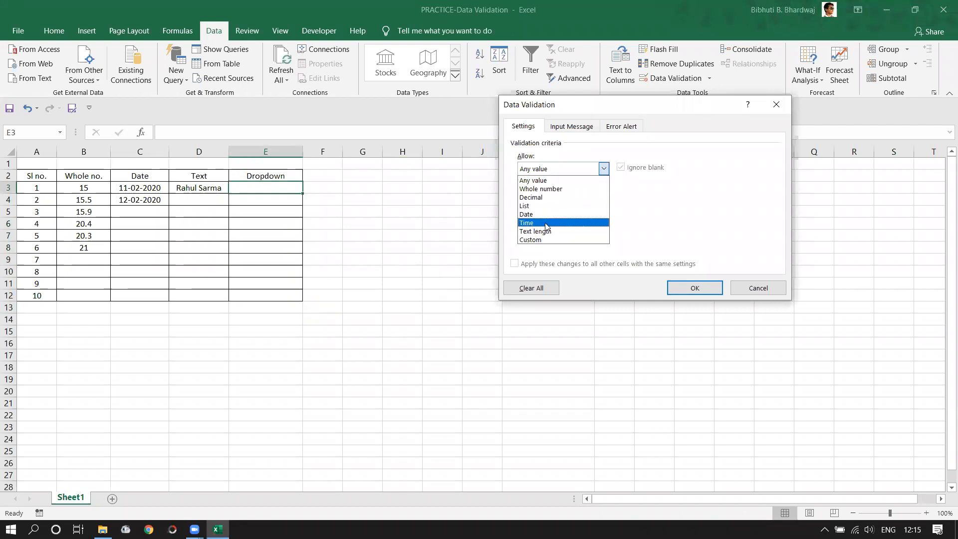
click(530, 206)
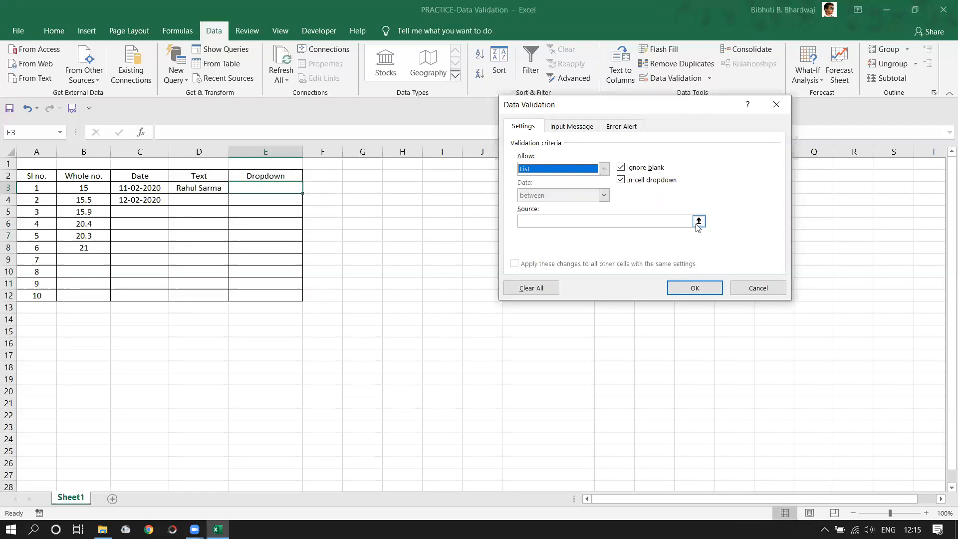
click(698, 221)
drag(526, 188, 533, 236)
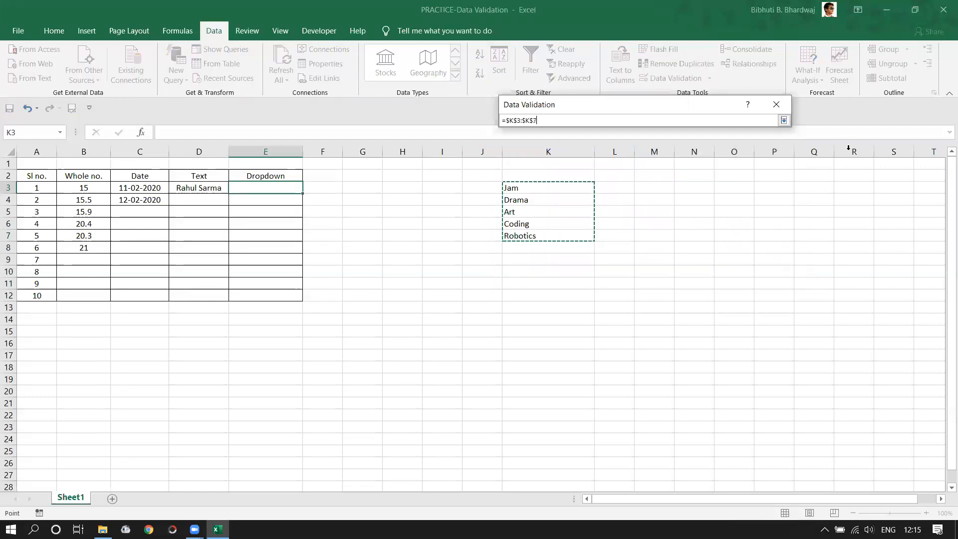
click(784, 120)
click(713, 292)
click(403, 271)
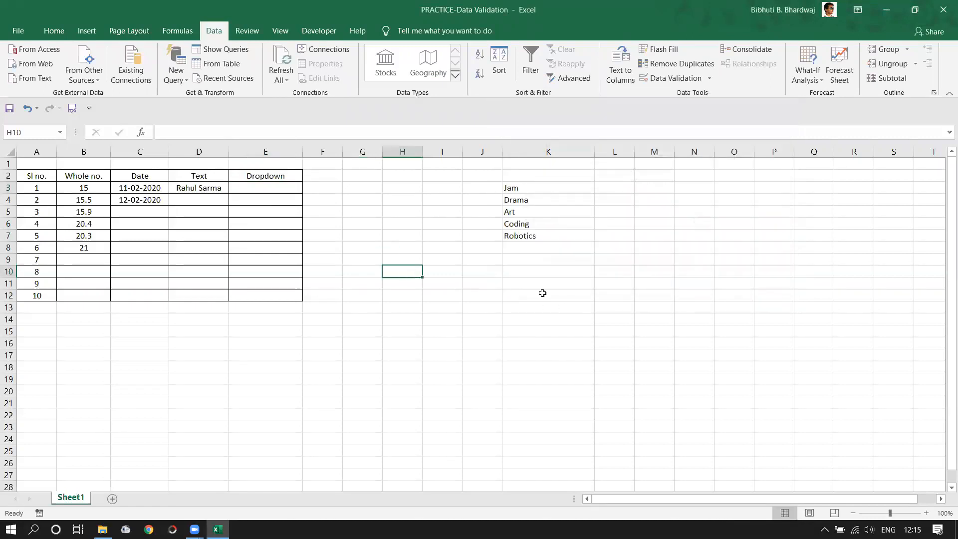
- Extend the K3:K7 list rule to all Dropdown cells E3:E12 and check the dropdowns
click(289, 194)
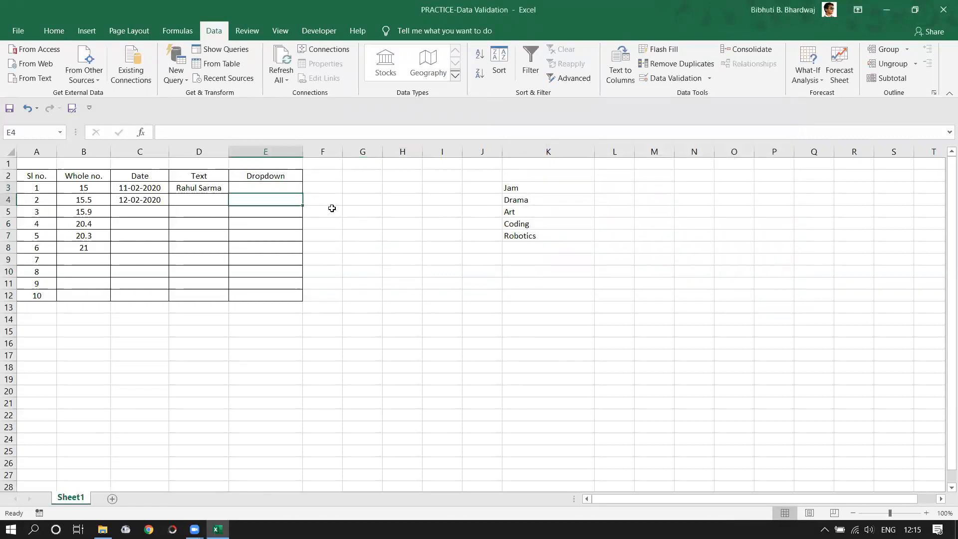
drag(278, 190, 281, 296)
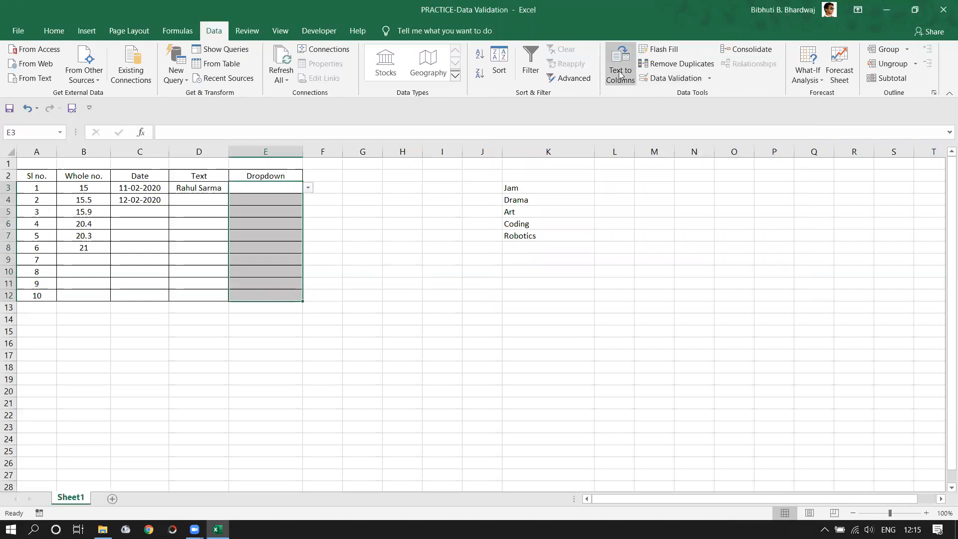
click(659, 77)
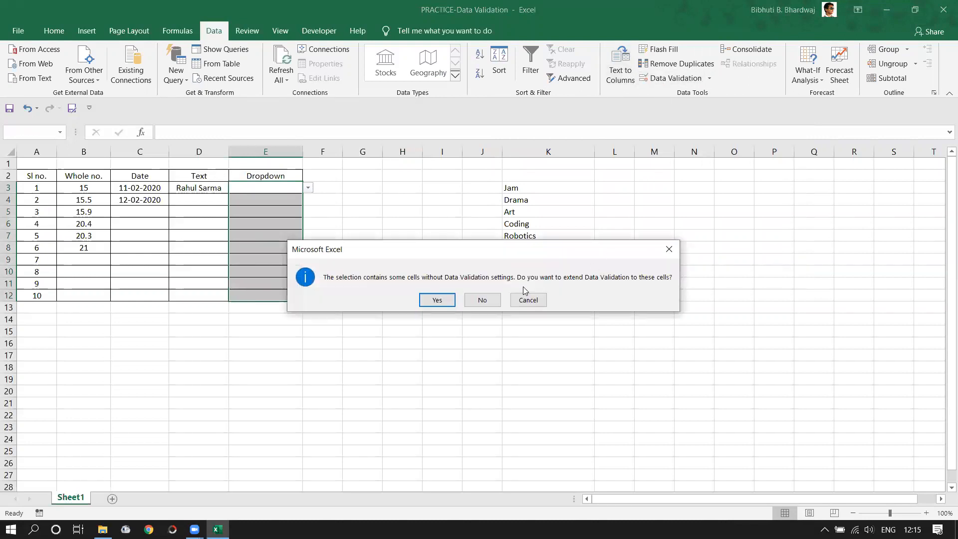
click(437, 301)
click(699, 221)
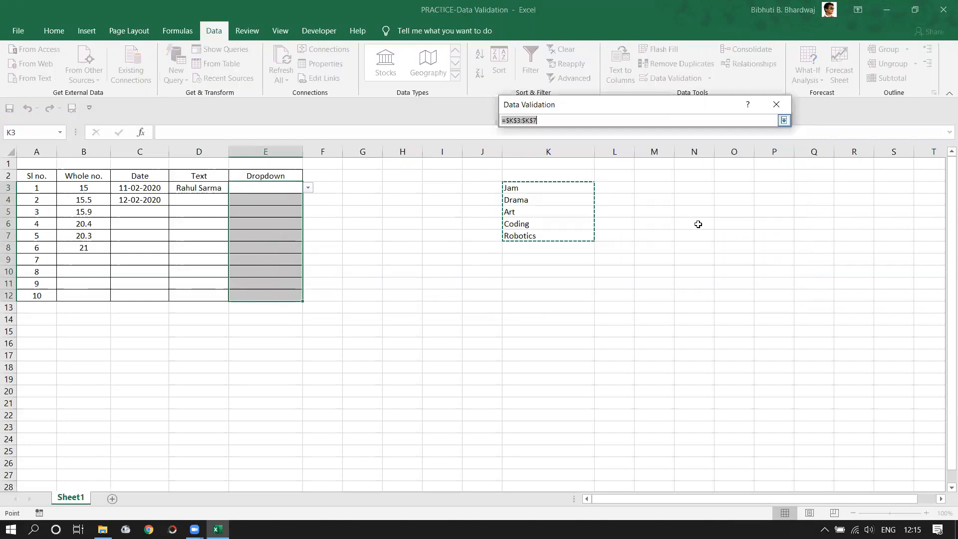
drag(528, 188, 535, 234)
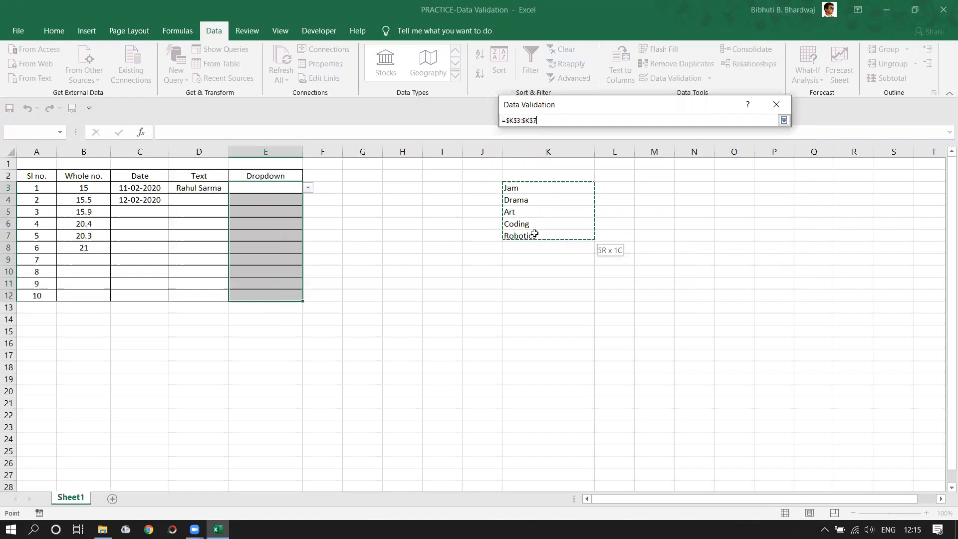
click(784, 120)
click(693, 285)
click(491, 248)
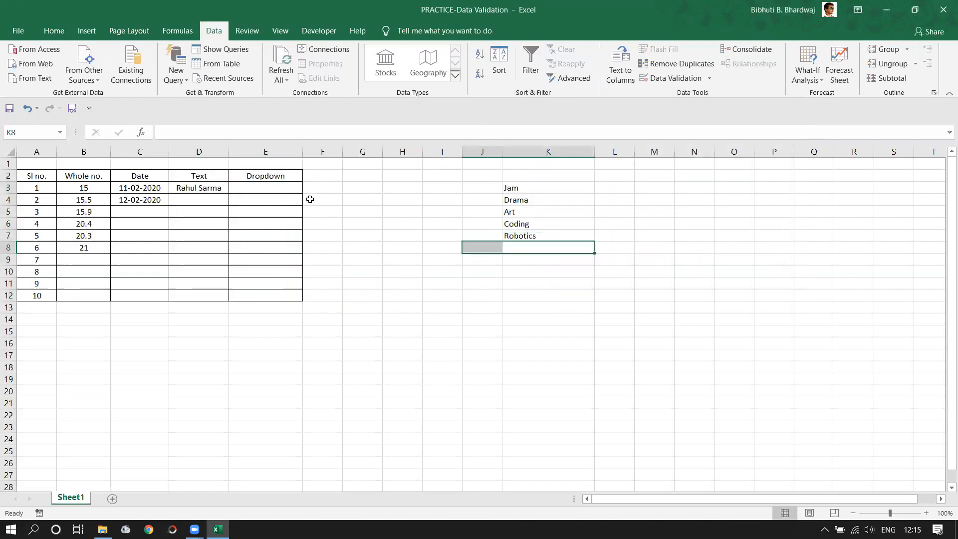
click(283, 202)
click(281, 182)
click(292, 224)
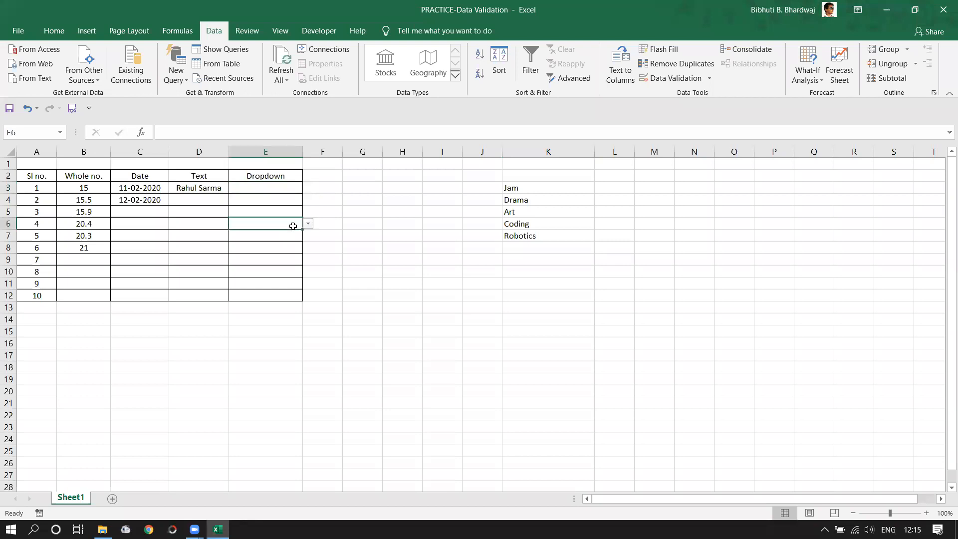
- Pick Art for E6, Drama for E7 and Coding for E8 from the dropdowns
click(308, 225)
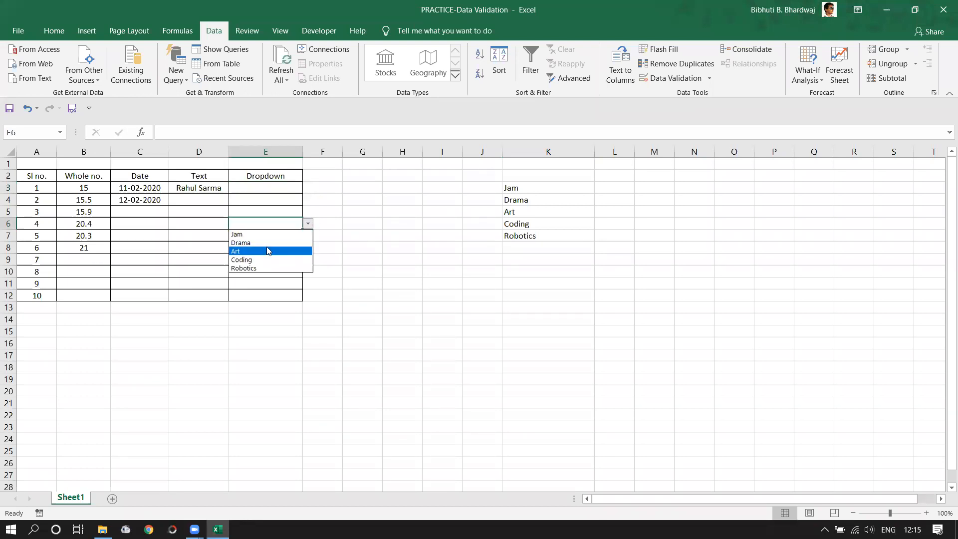
click(255, 251)
click(281, 235)
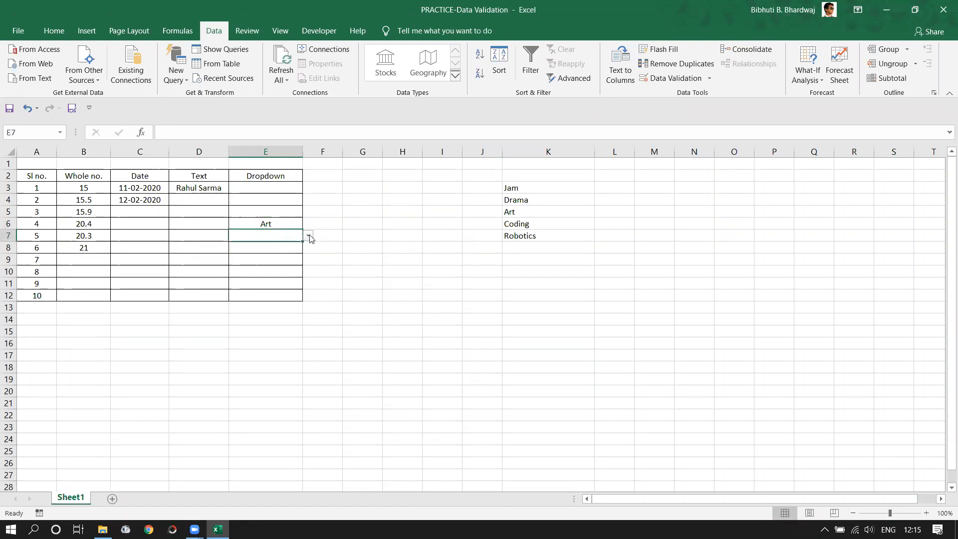
click(308, 235)
click(278, 254)
click(284, 247)
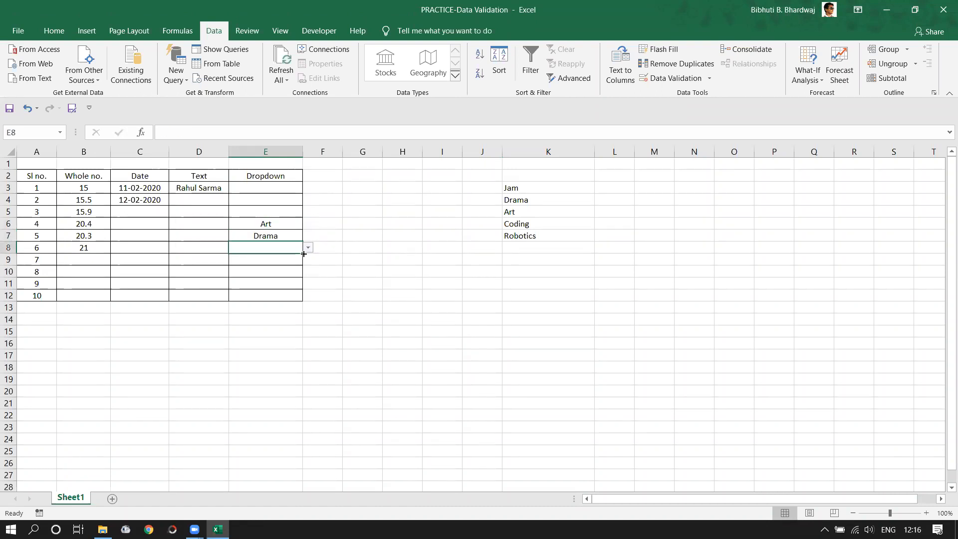
click(308, 248)
click(274, 284)
- Pick Robotics for E9 and Jam for E10 from the dropdowns
click(288, 259)
click(309, 261)
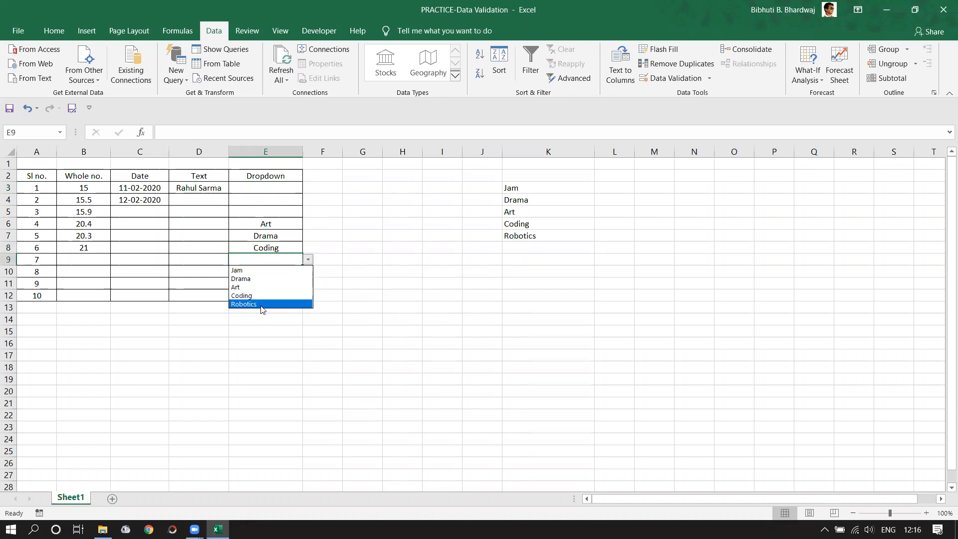
click(263, 306)
click(296, 270)
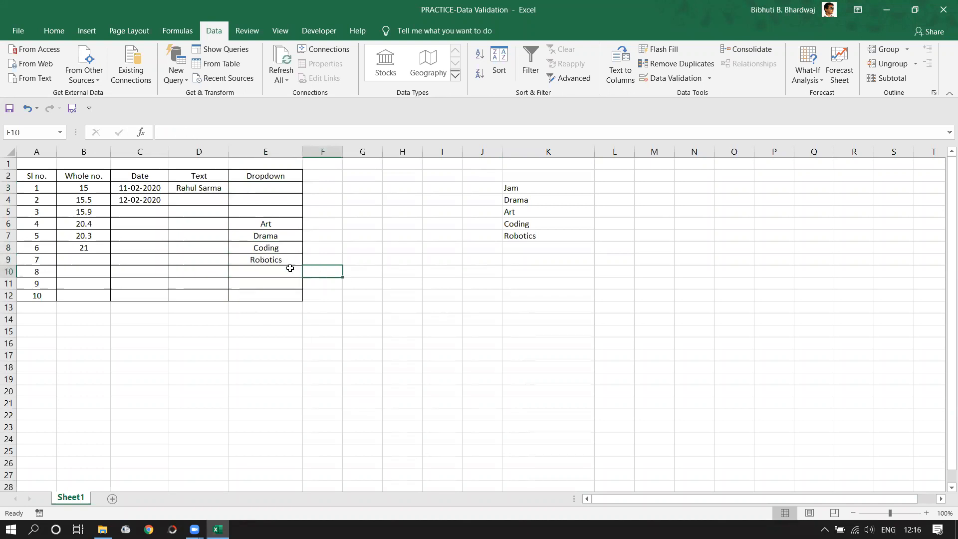
click(308, 271)
click(252, 283)
click(365, 285)
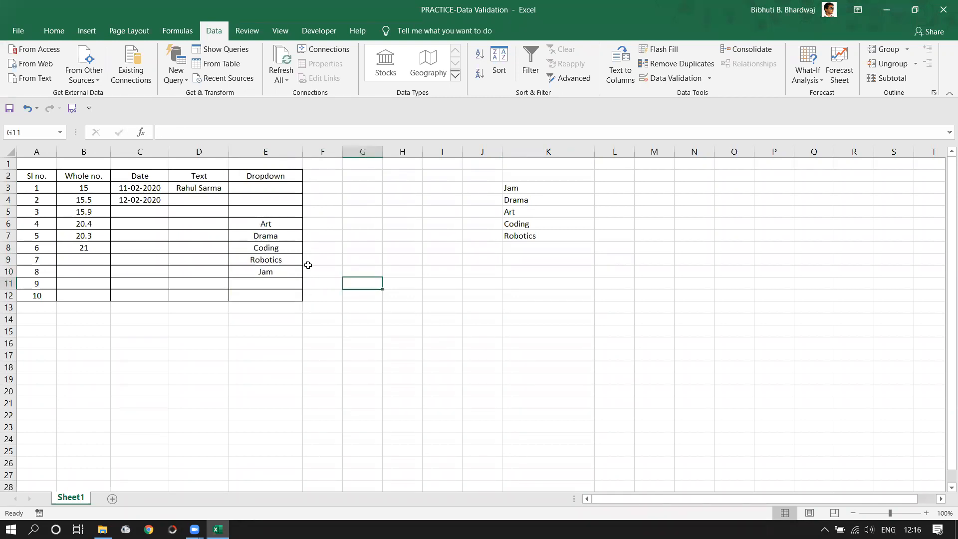
click(374, 333)
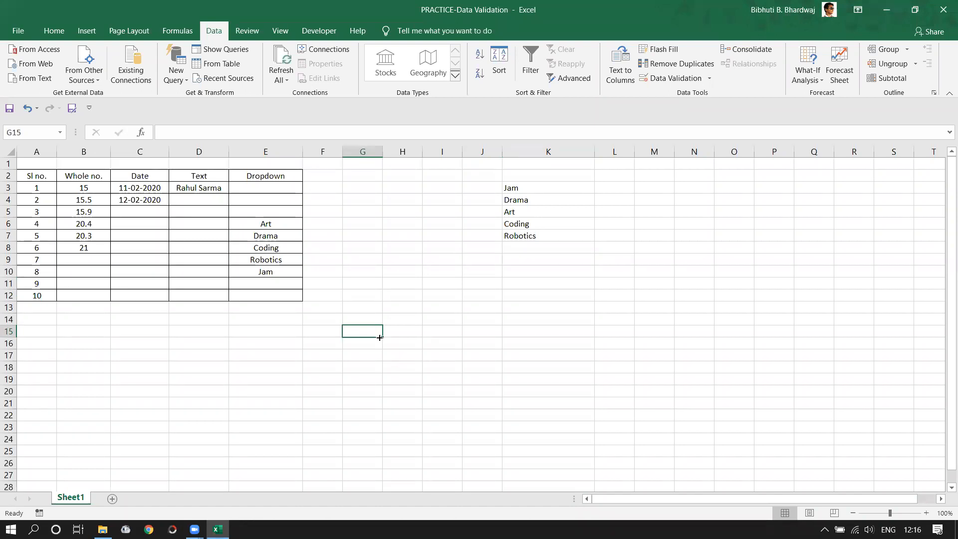
- Replace Coding in E8 with off-list Sase and cancel when it is rejected
click(282, 250)
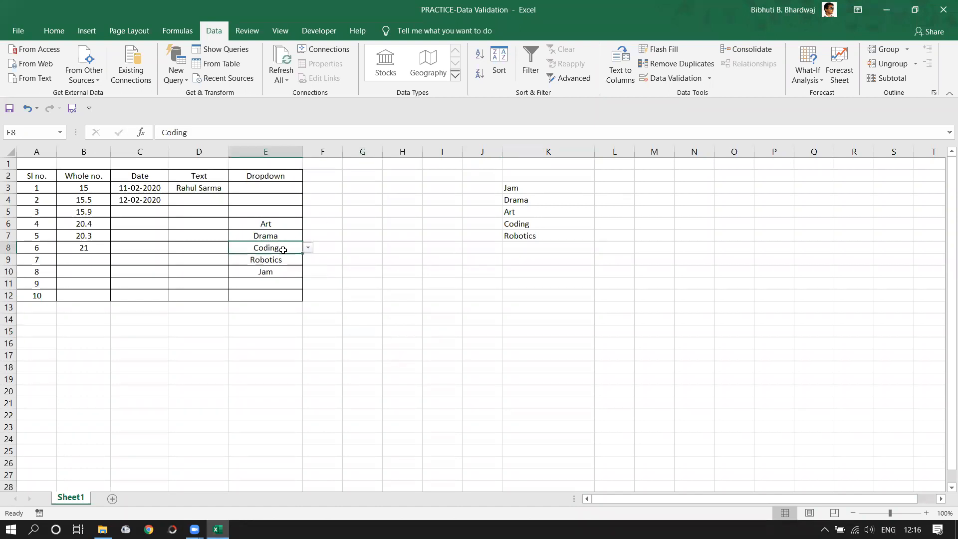
key(Delete)
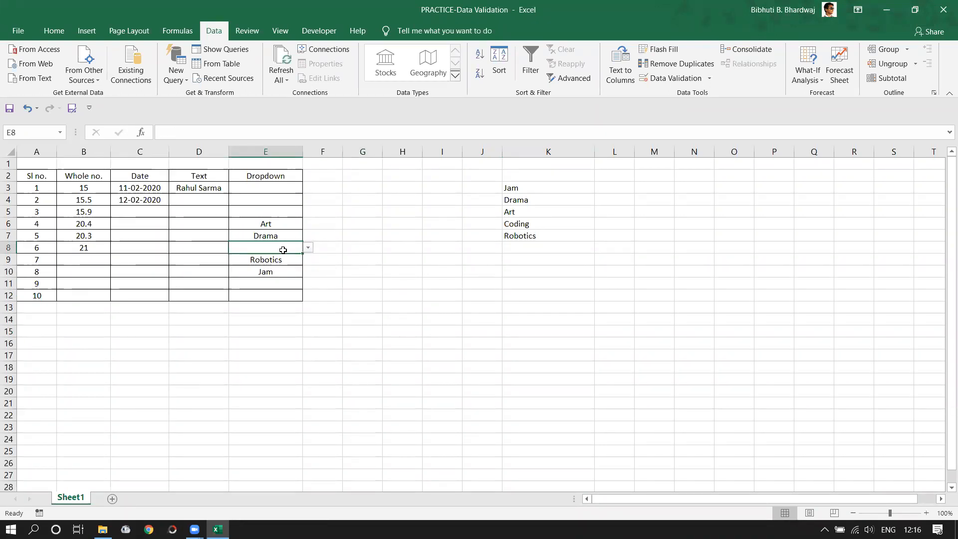
text(Sase)
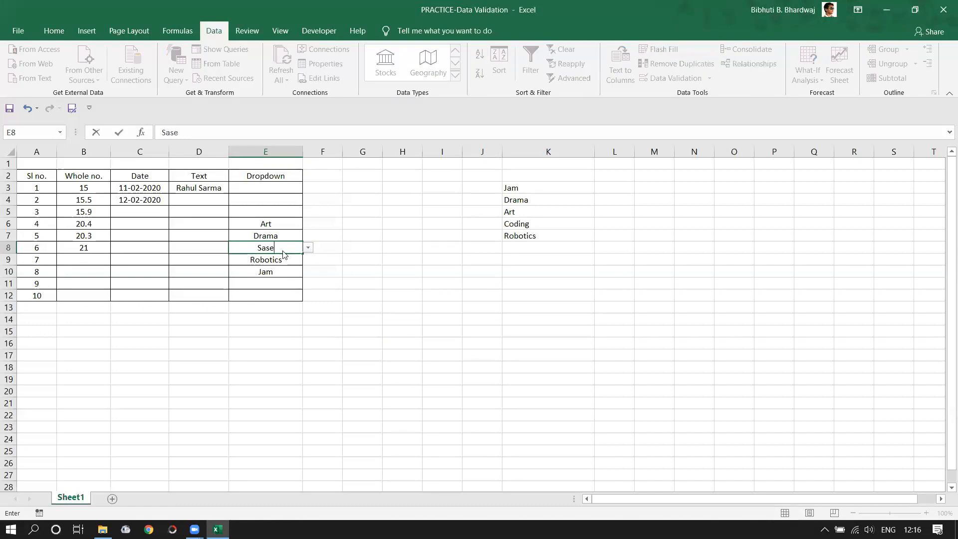
key(Return)
key(Return)
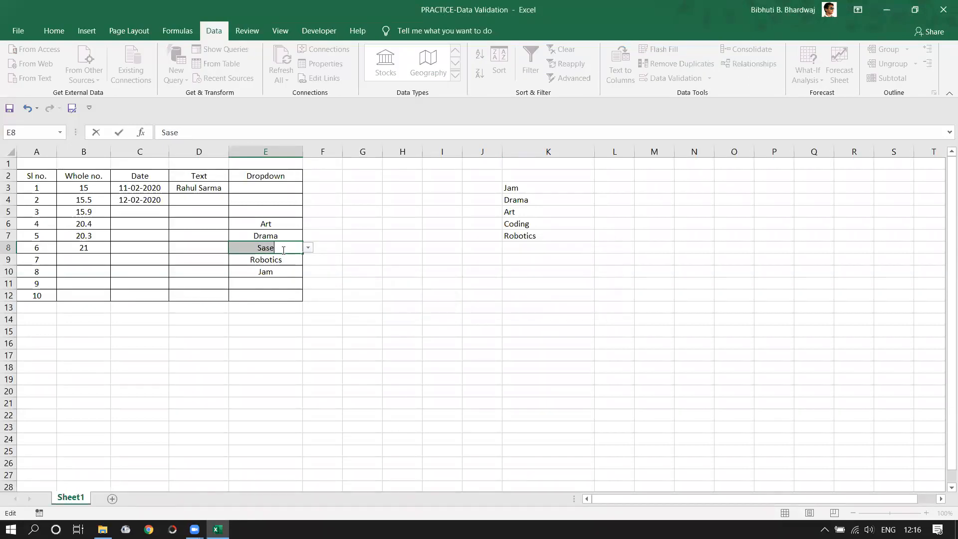
key(Escape)
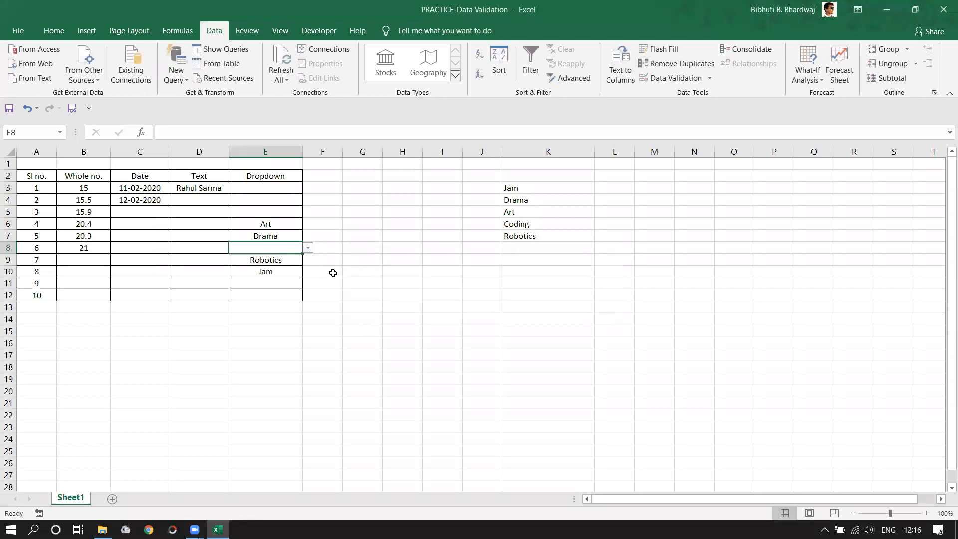
- Change E8's validation rule to allow Any value
click(713, 80)
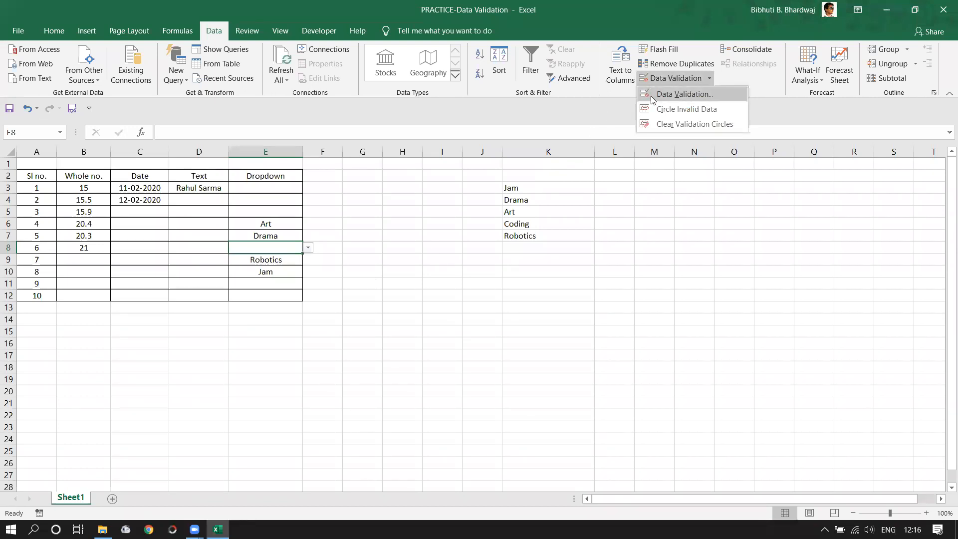
click(276, 245)
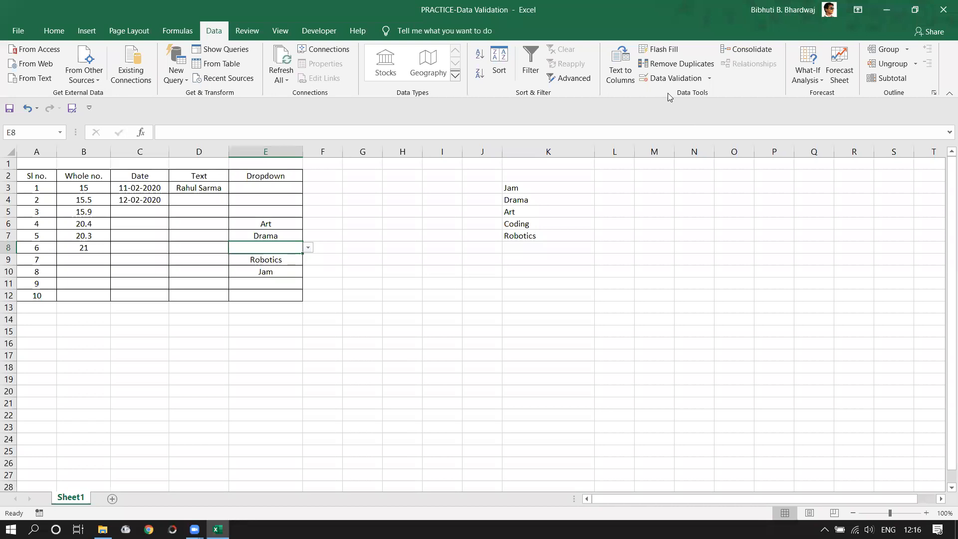
click(710, 81)
click(687, 93)
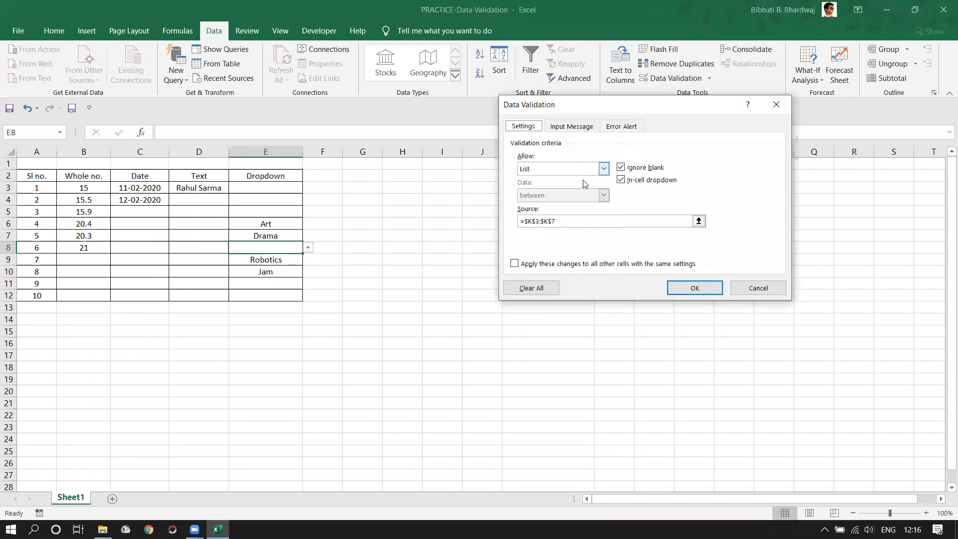
click(604, 169)
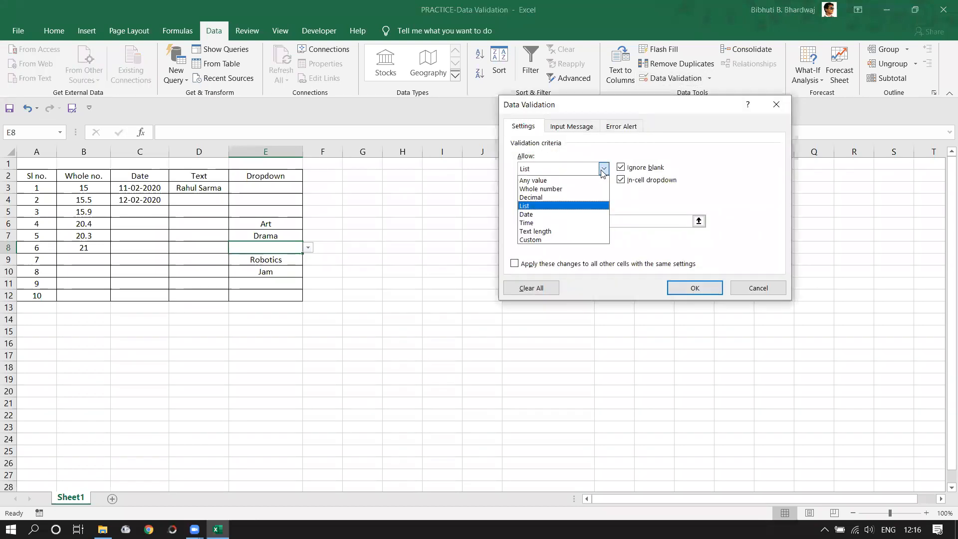
click(543, 181)
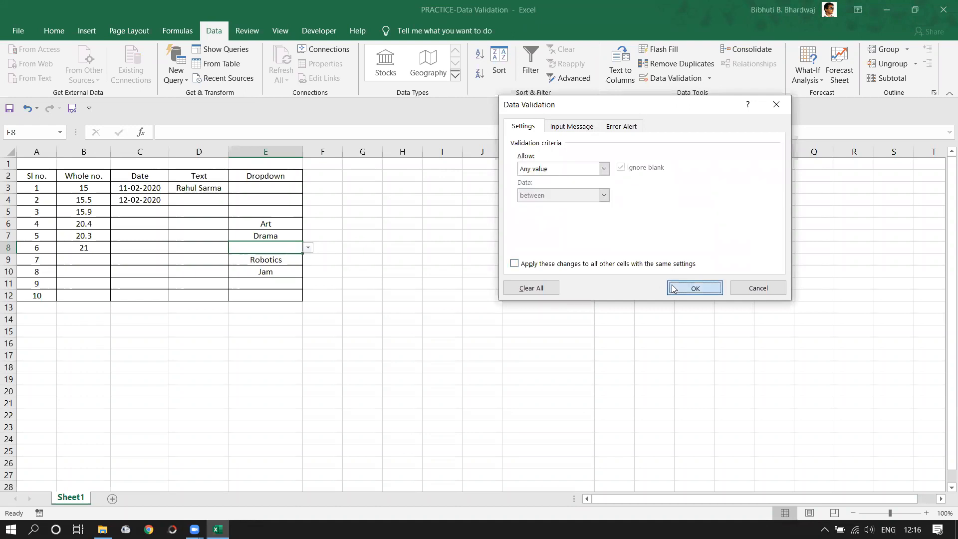
click(694, 288)
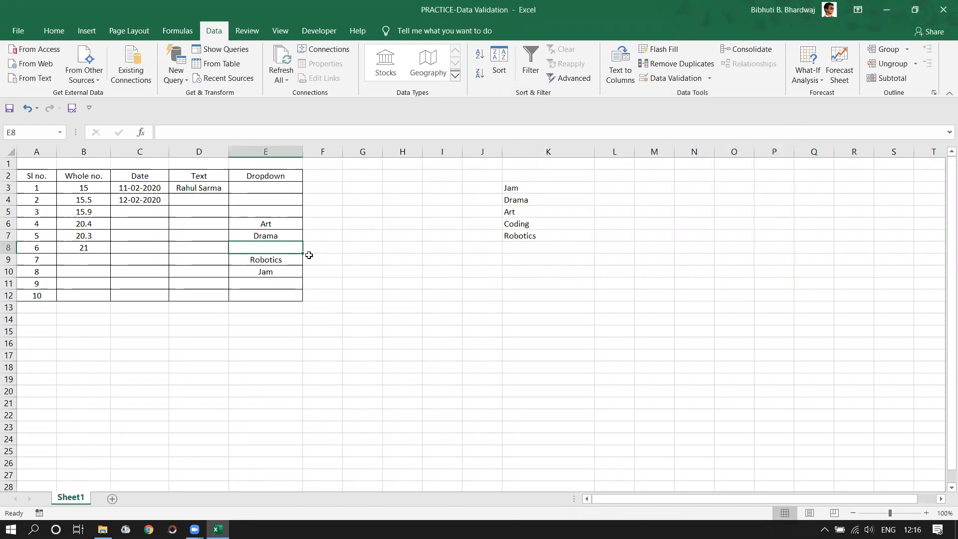
- Enter SOVIC in E8 and switch to File Explorer
text(S)
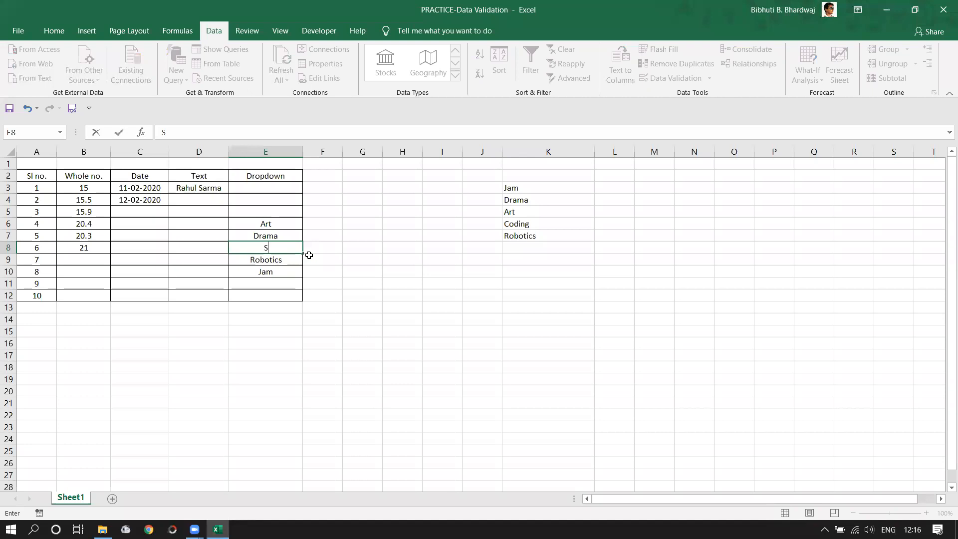
text(OVIC)
key(Return)
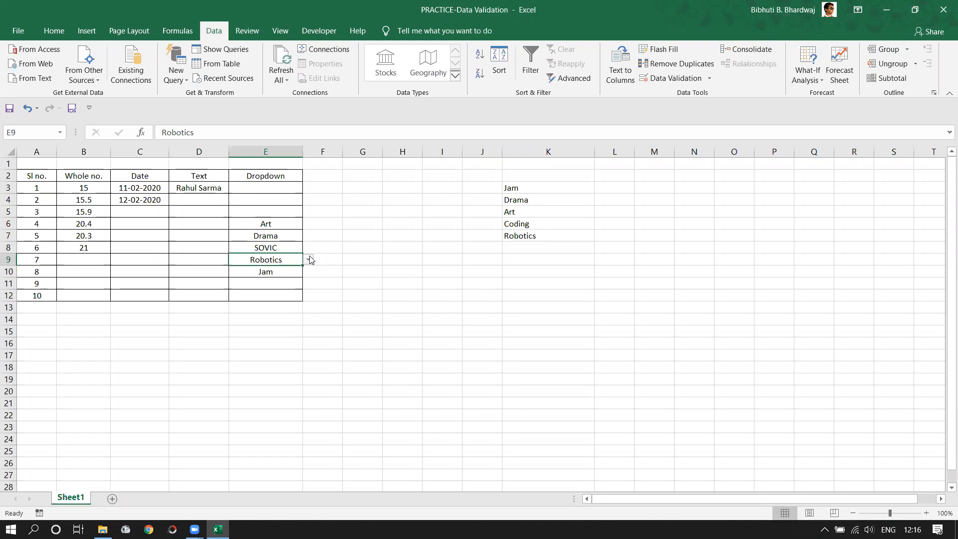
click(610, 260)
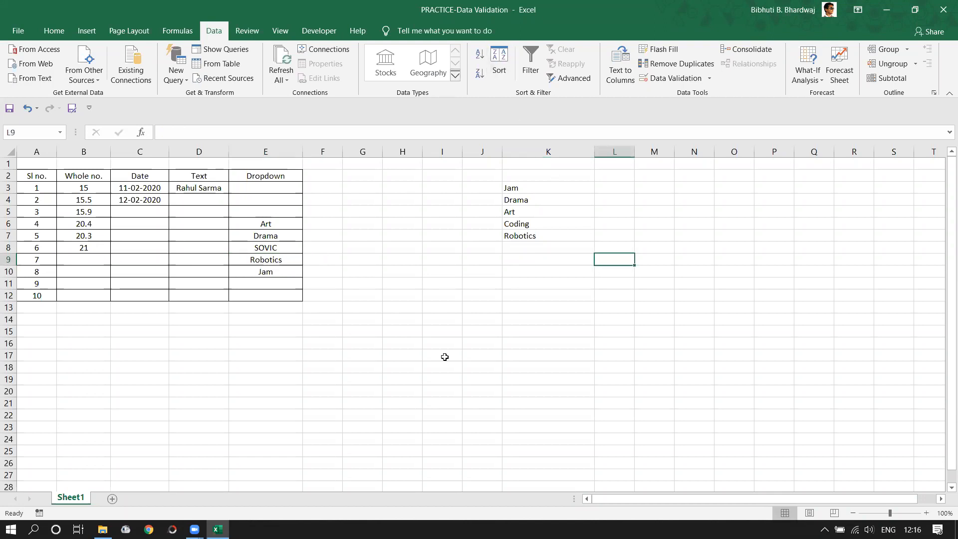
click(102, 529)
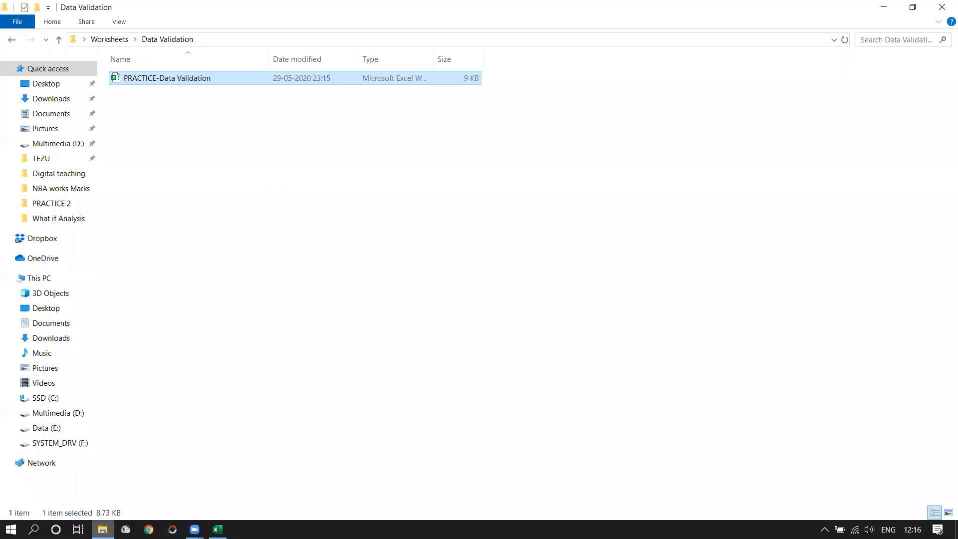
- Browse from C: through Induction Programme 2019 > Entry of Choices > Filled Data and open 3. Sports Activity for Induction
click(45, 399)
click(190, 171)
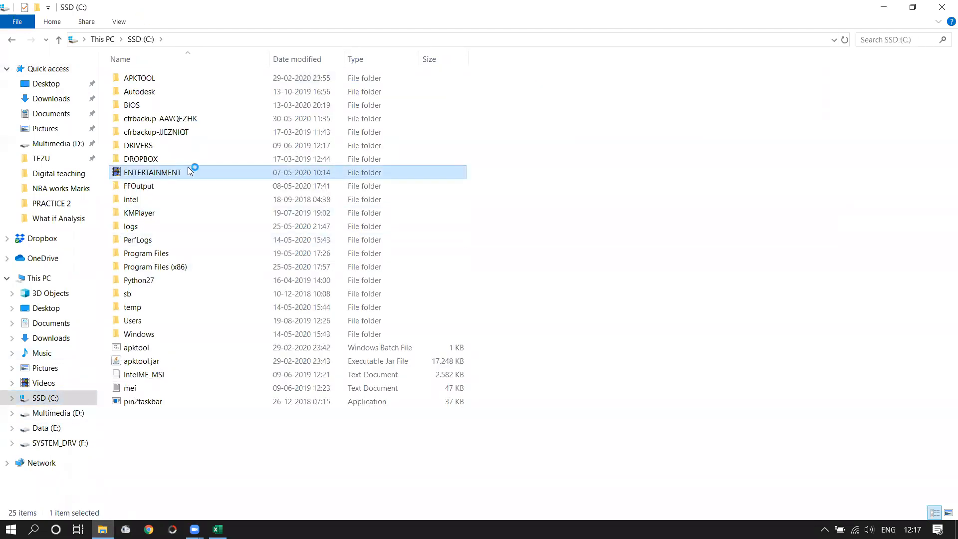
double_click(470, 147)
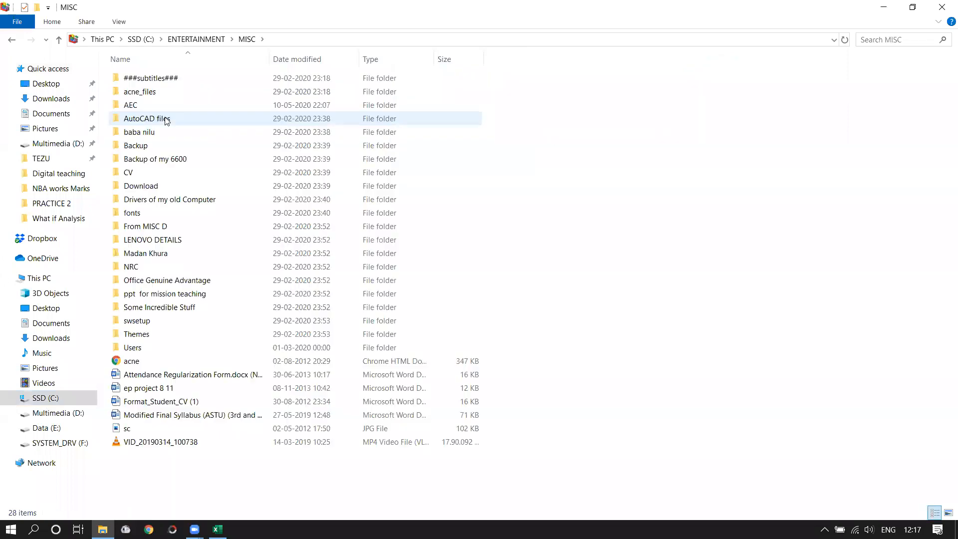
double_click(150, 105)
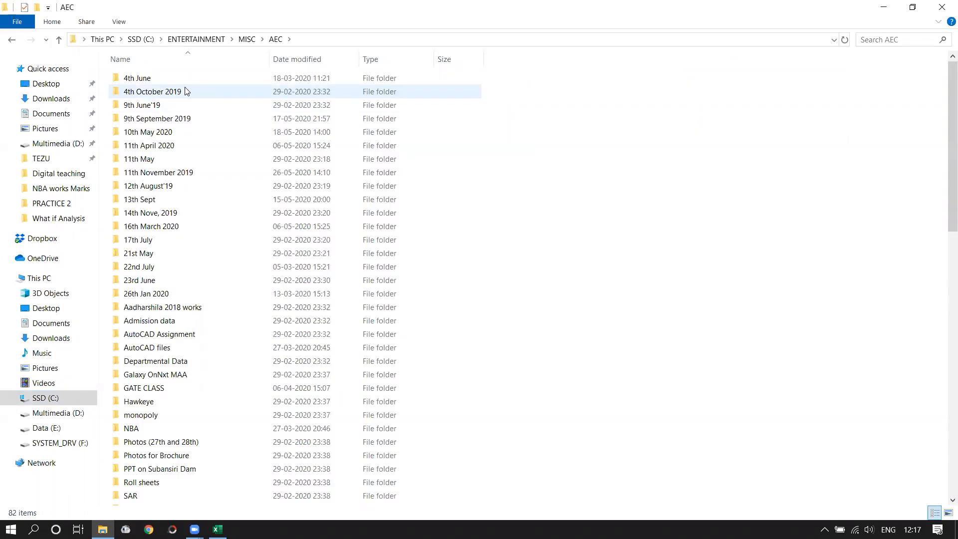
double_click(210, 187)
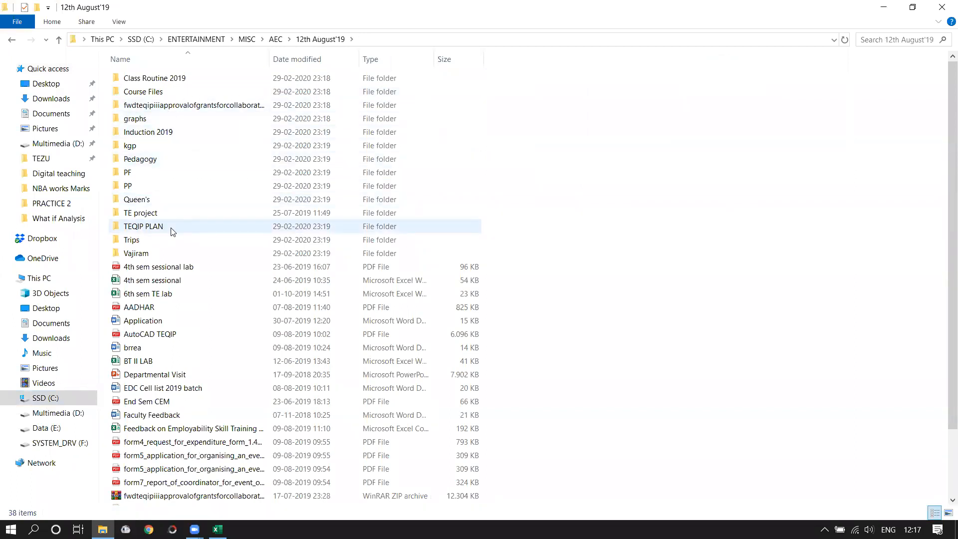
double_click(159, 131)
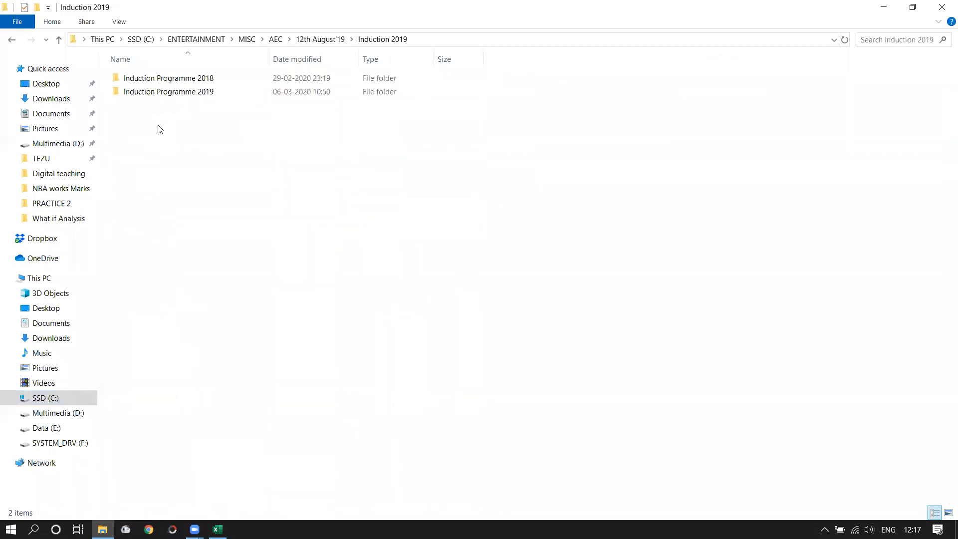
double_click(184, 93)
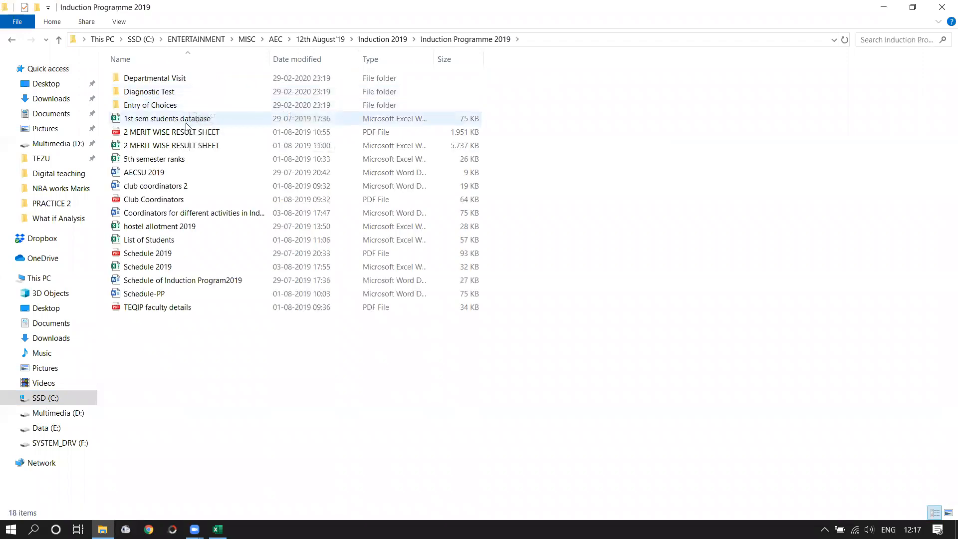
double_click(171, 105)
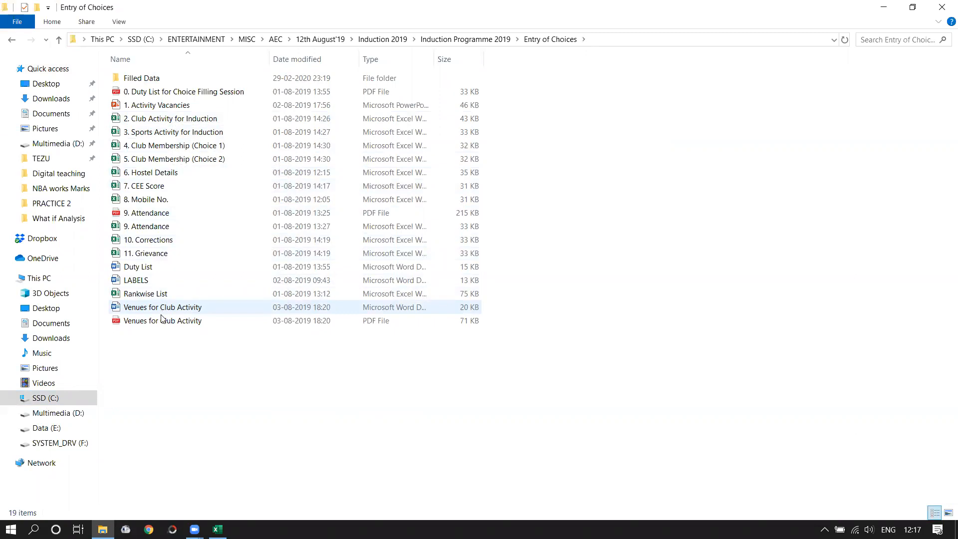
double_click(171, 80)
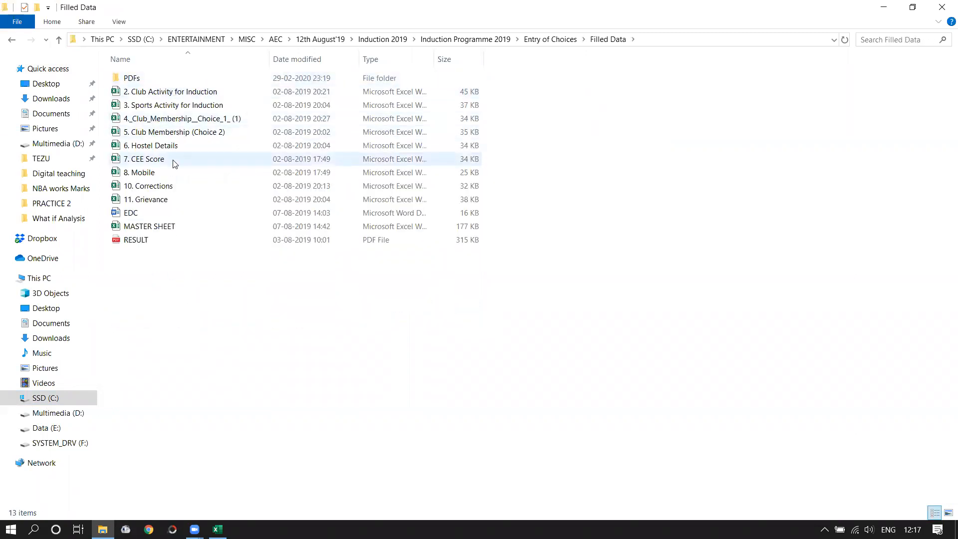
click(179, 106)
key(alt+Tab)
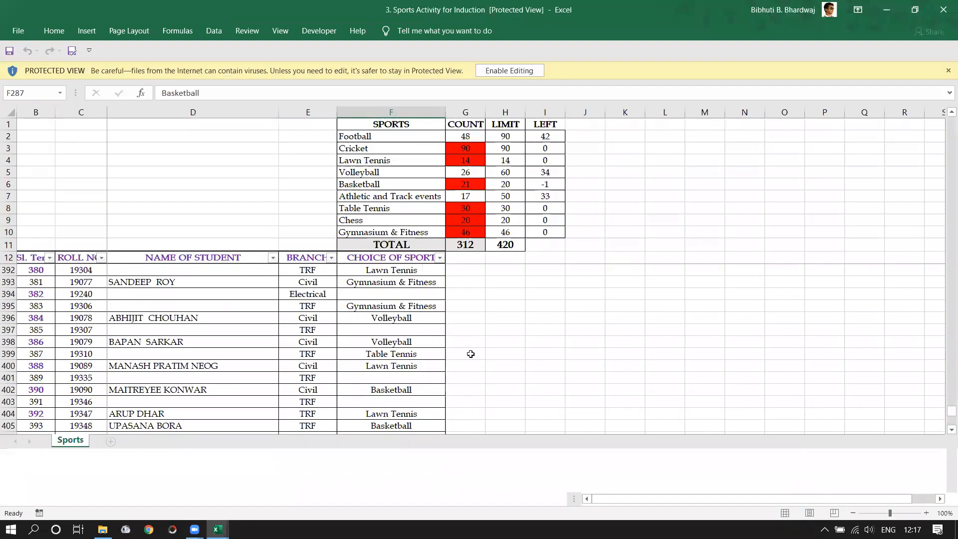
- Enable editing in the Sports workbook, minimise both Excel windows, and return to Entry of Choices
click(499, 70)
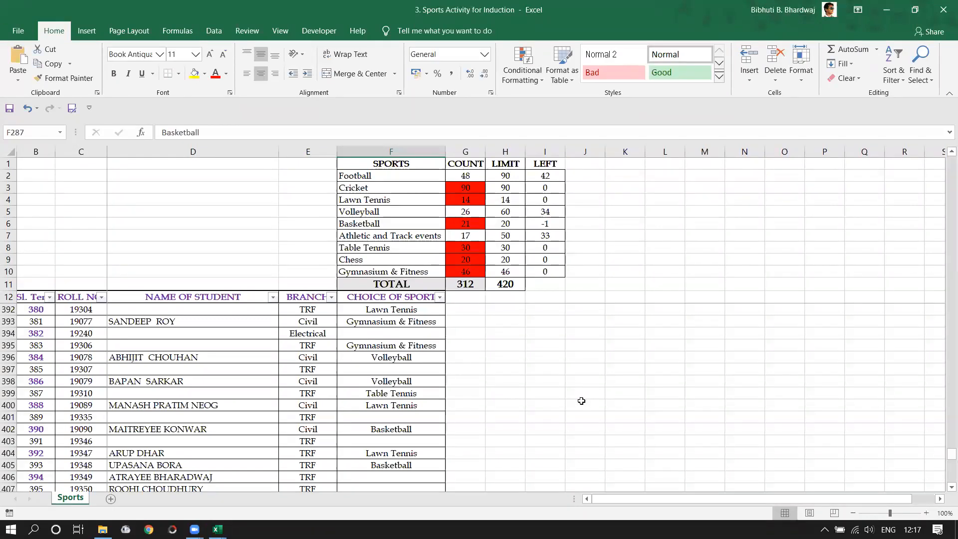
click(888, 10)
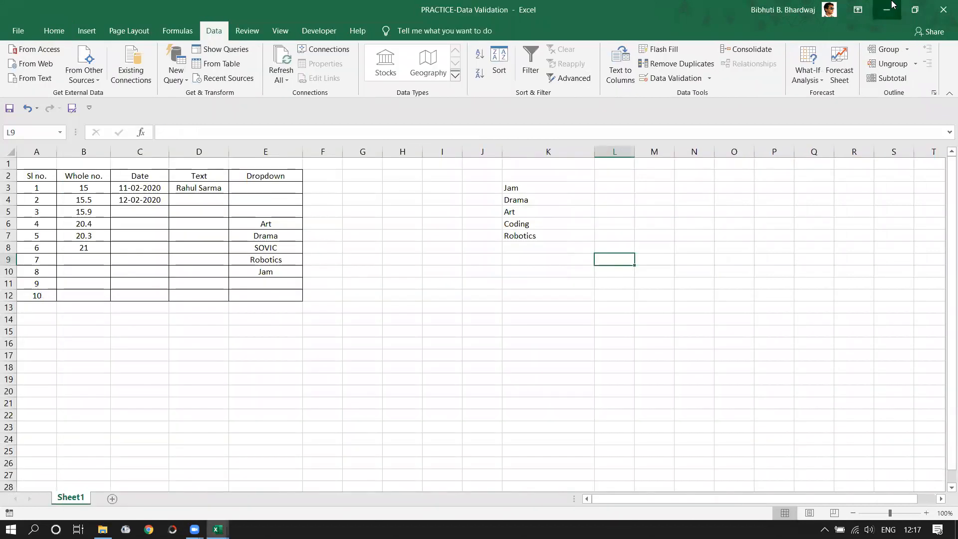
click(888, 10)
click(399, 306)
key(BackSpace)
key(BackSpace)
key(BackSpace)
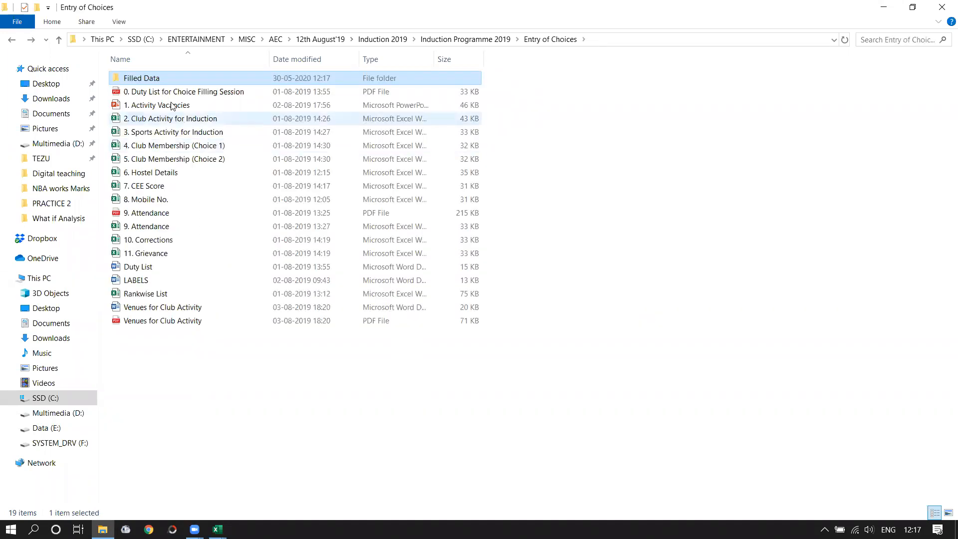
- Go into Induction Programme 2018 > Entry of Choices > Filled and open the 5. Clubs workbook
double_click(148, 81)
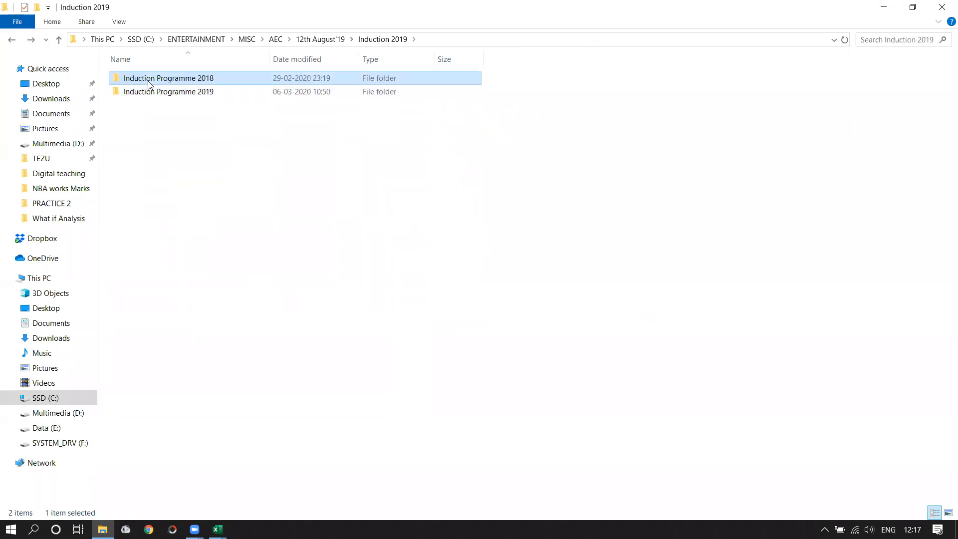
double_click(156, 106)
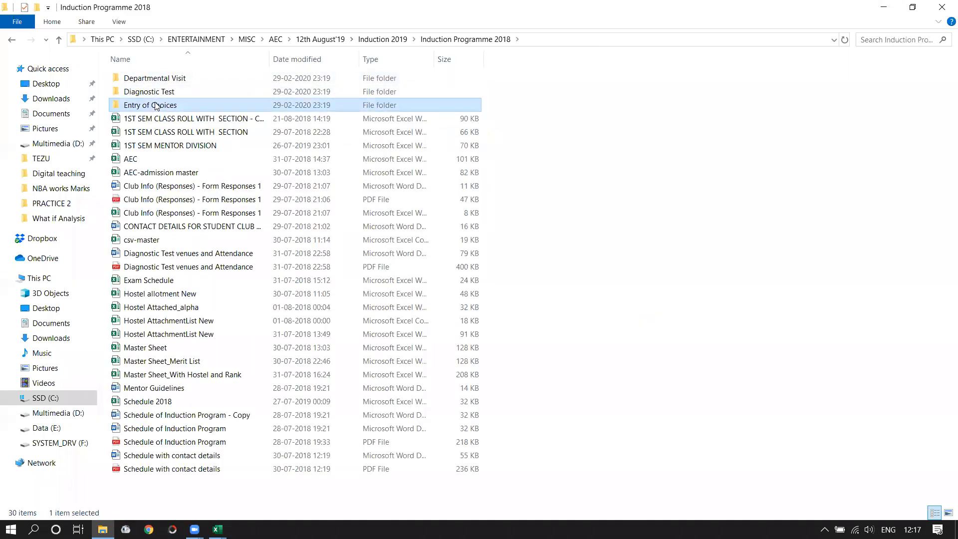
double_click(152, 82)
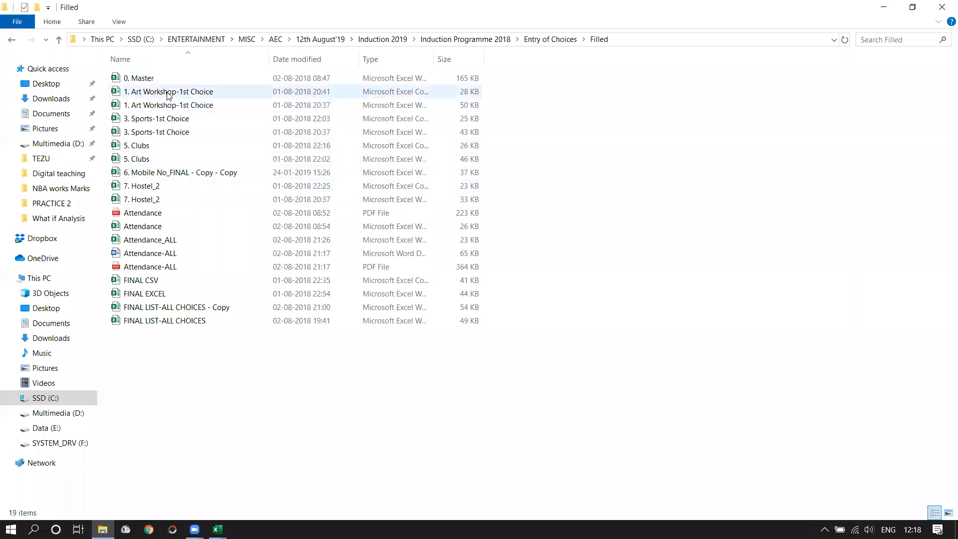
click(174, 122)
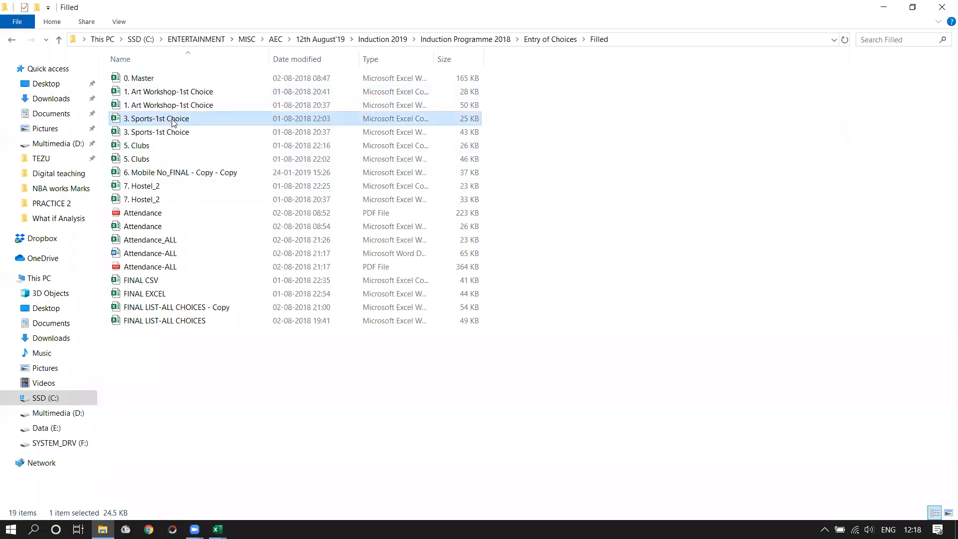
double_click(172, 147)
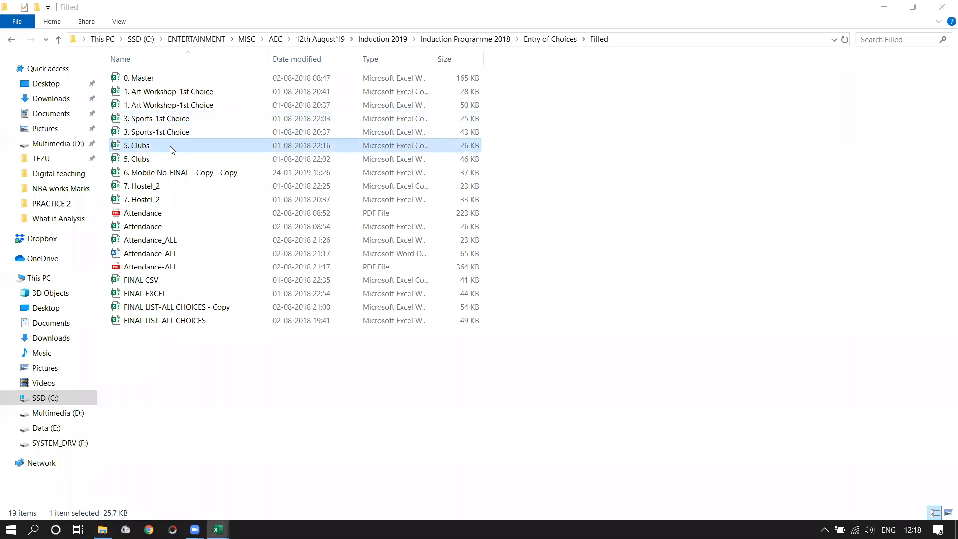
double_click(172, 159)
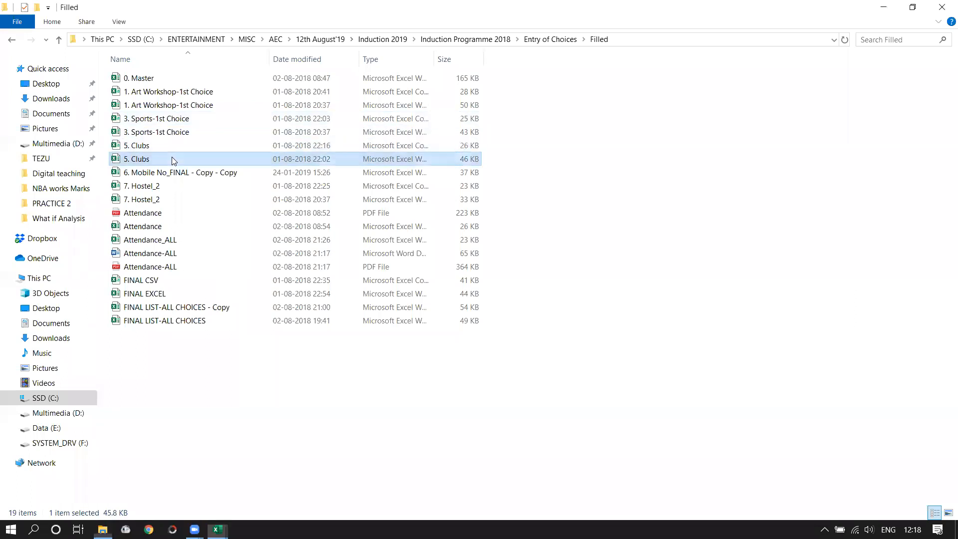
mouse_move(217, 529)
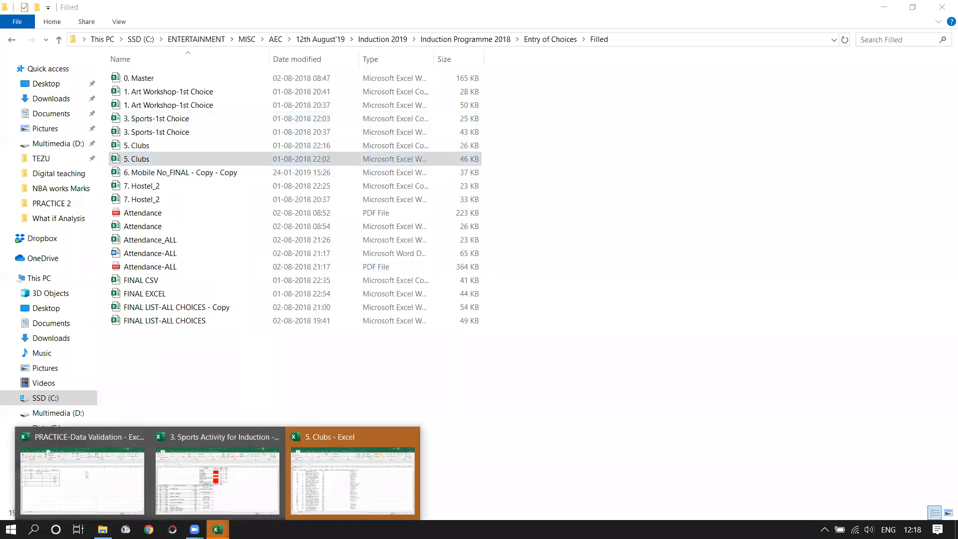
click(326, 480)
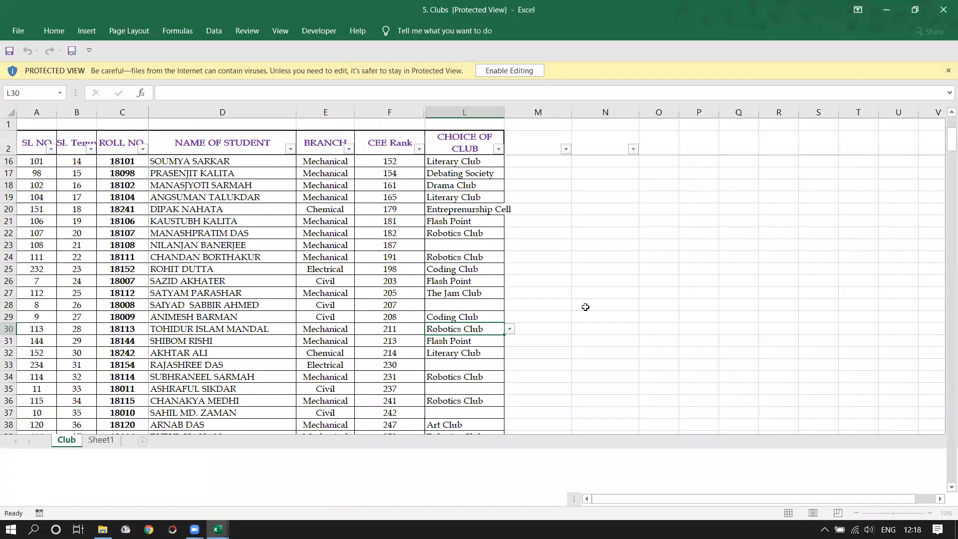
- Close the protected-view and remaining 5. Clubs windows, then switch to the Sports Activity for Induction workbook
click(943, 9)
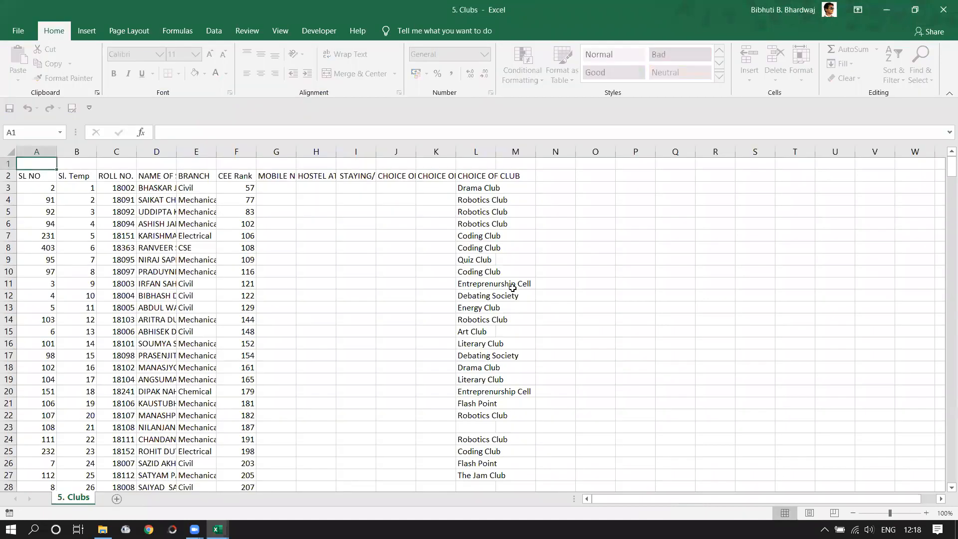
click(943, 10)
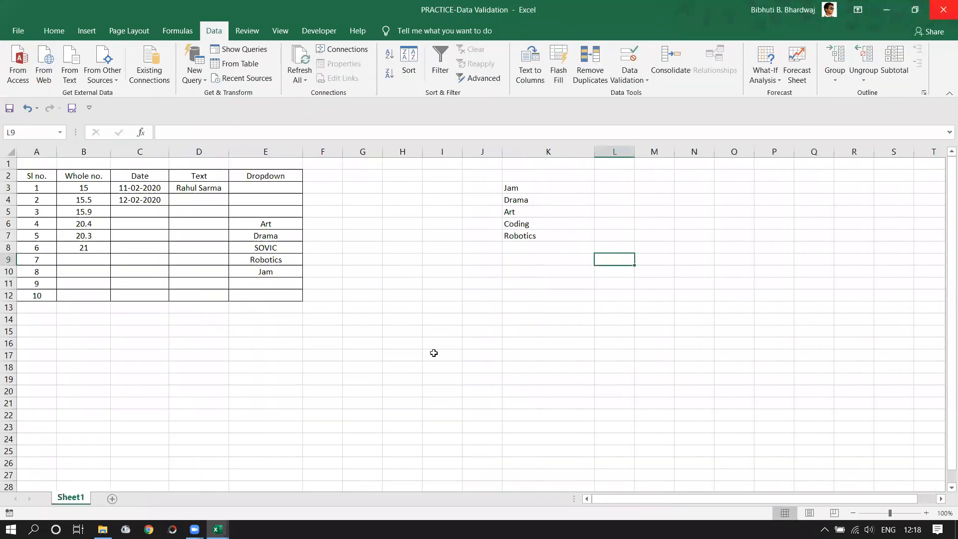
mouse_move(218, 529)
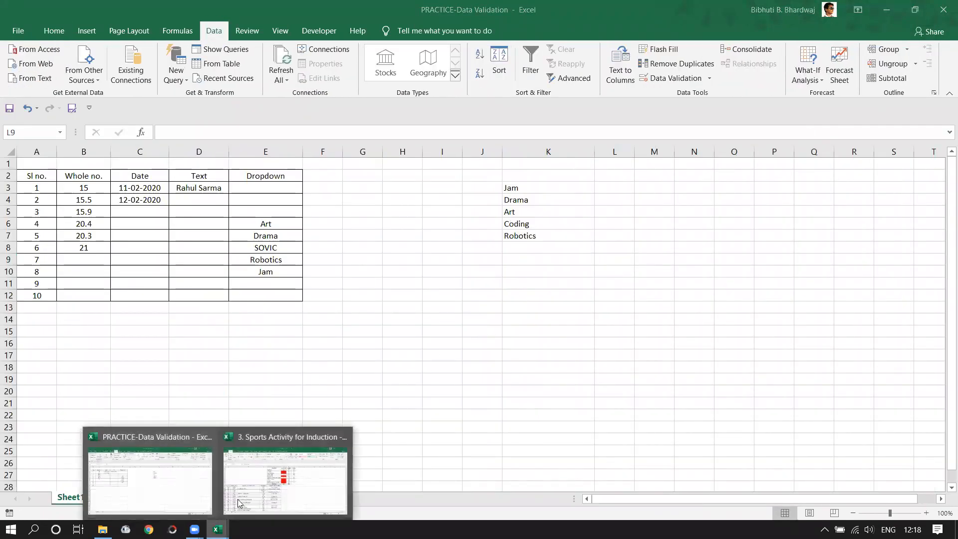
click(290, 479)
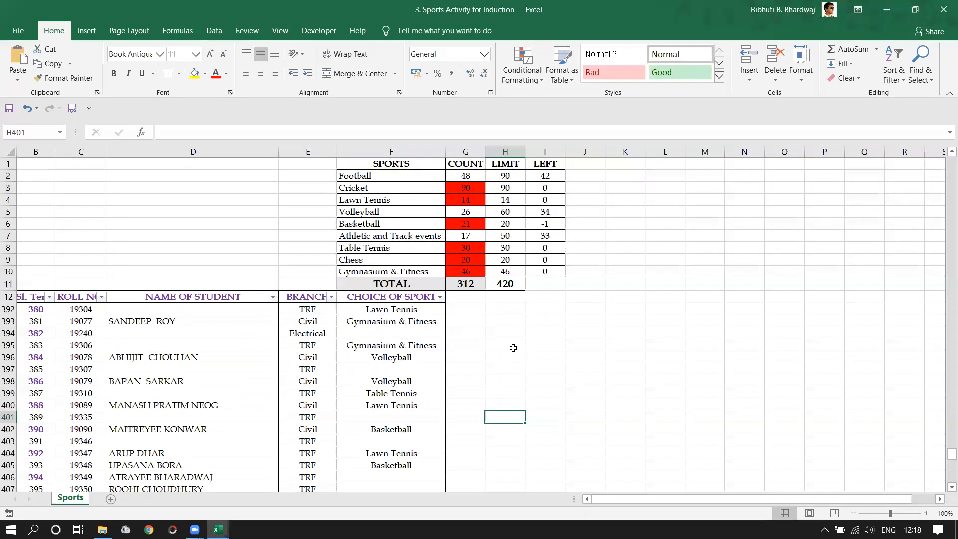
click(504, 178)
click(499, 191)
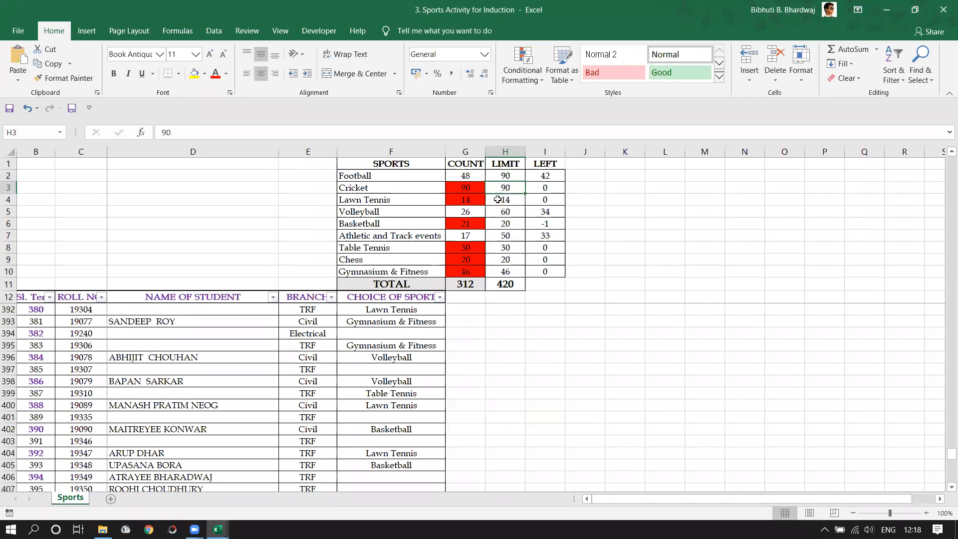
click(501, 204)
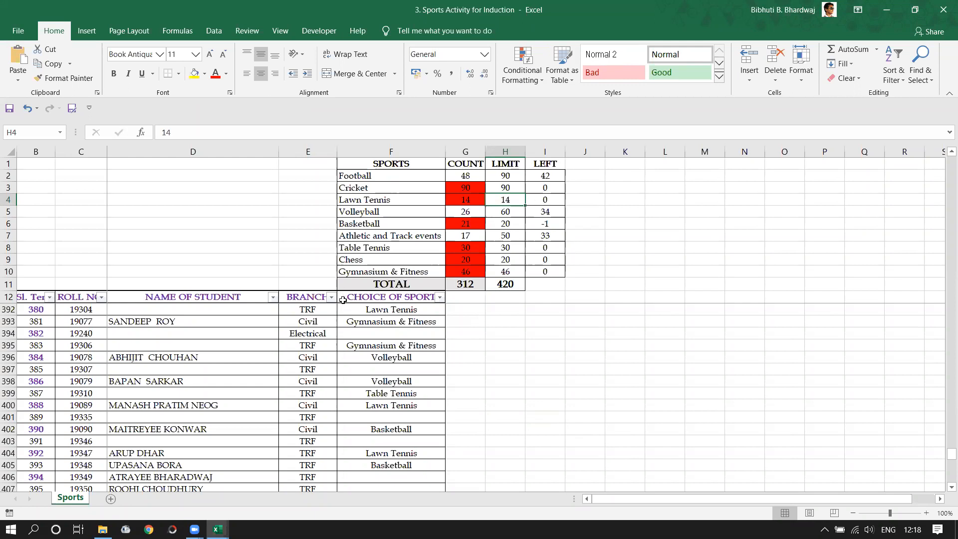
click(424, 310)
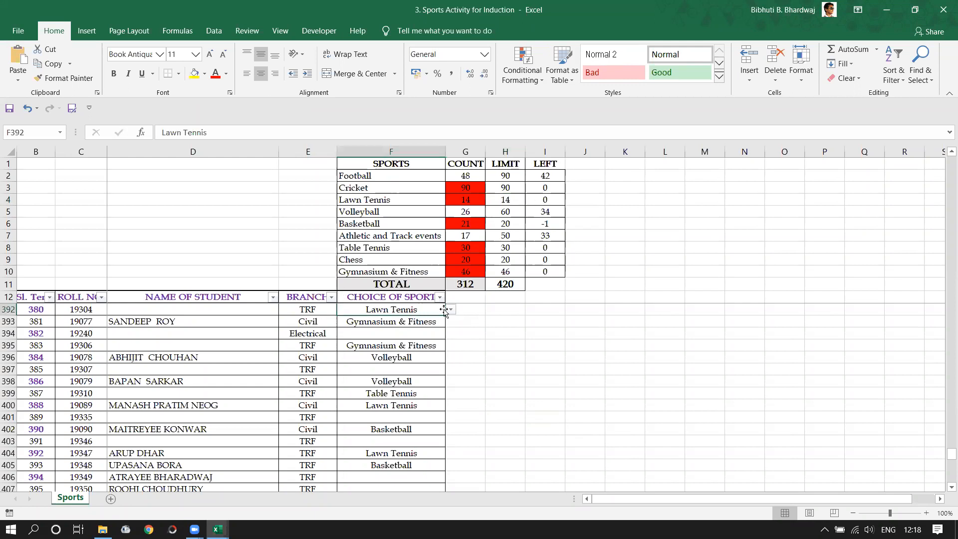
click(450, 309)
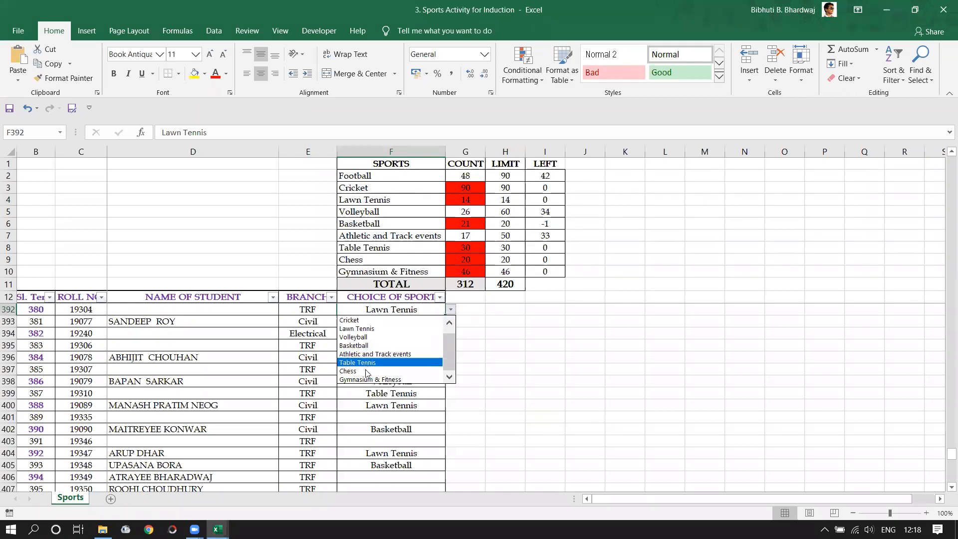
key(Escape)
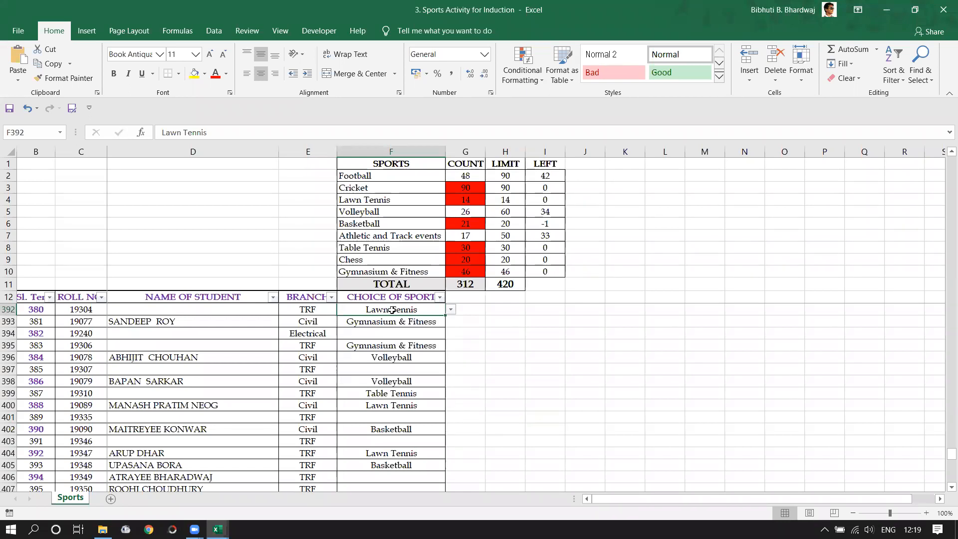
click(451, 310)
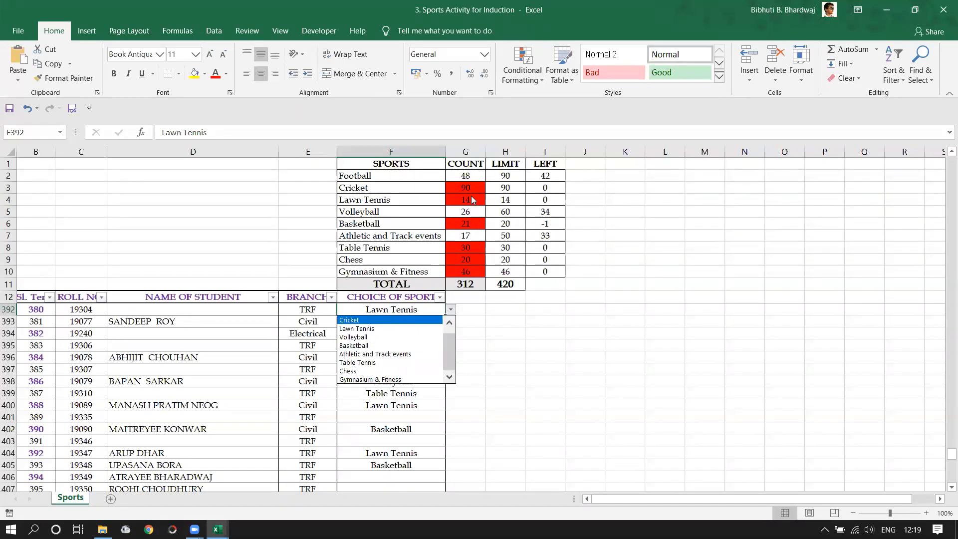
click(372, 345)
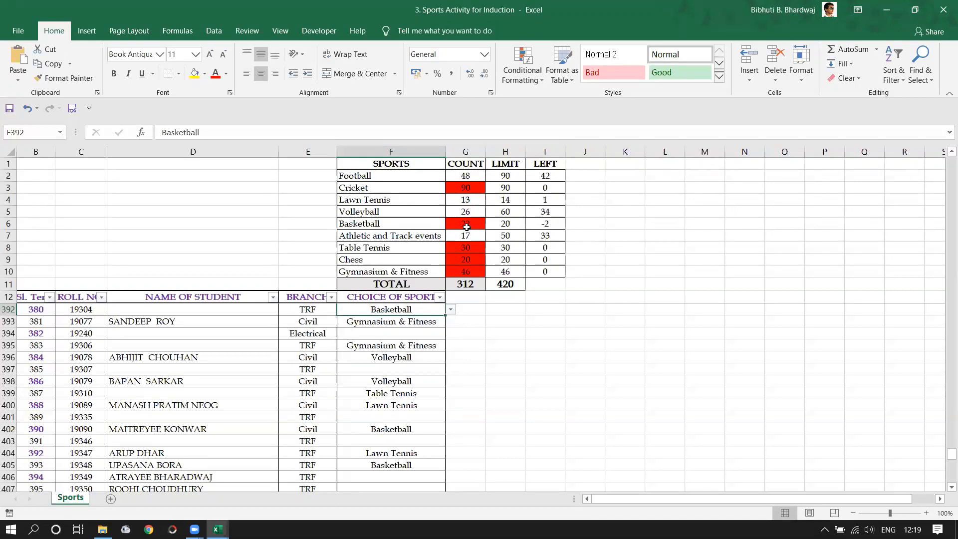
click(451, 311)
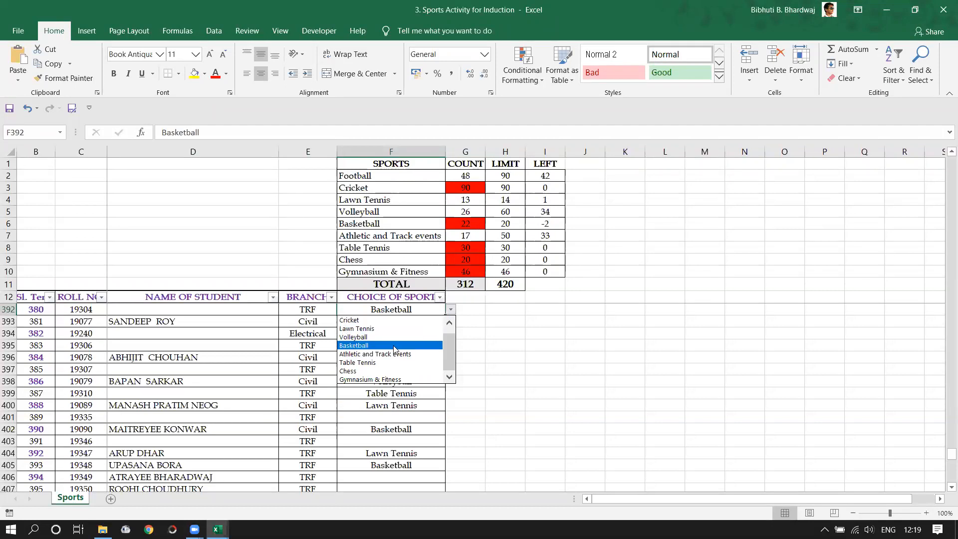
click(365, 329)
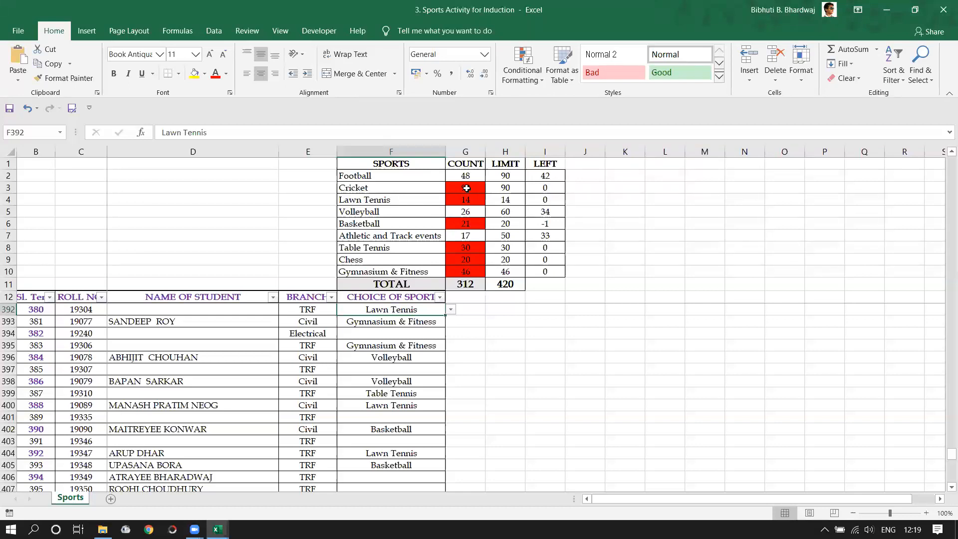
- Inspect G3's =COUNTIF(F13:F432,"=Cricket") formula returning 90, then bring up Conditional Formatting
double_click(467, 188)
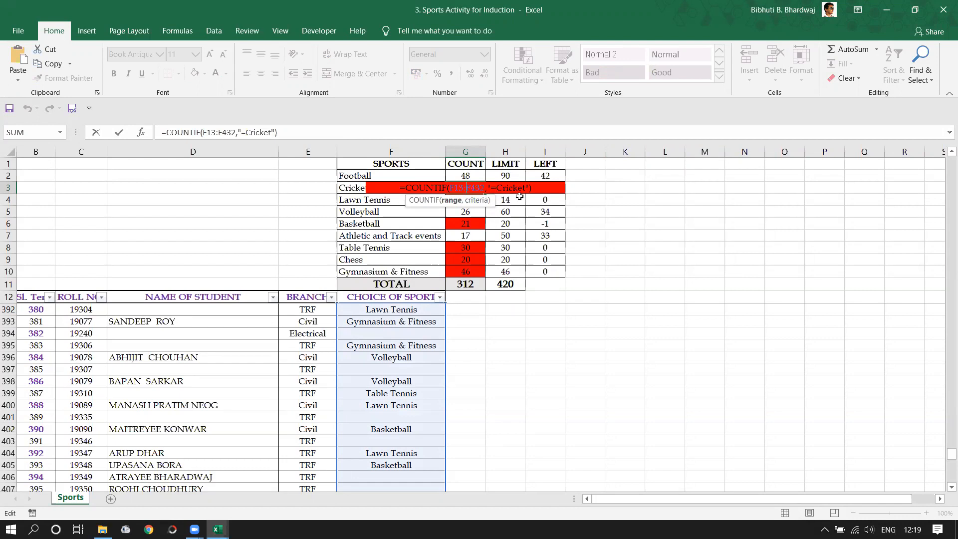
key(Escape)
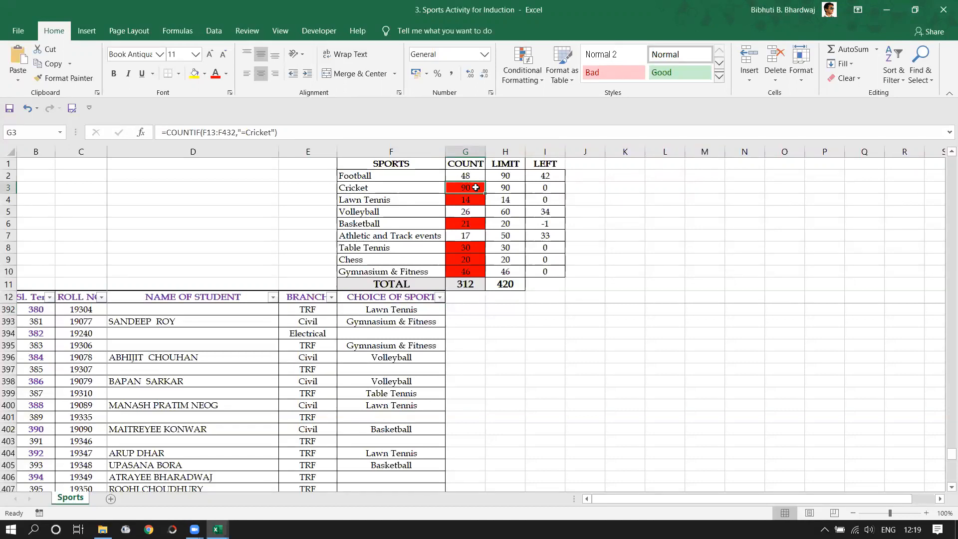
click(544, 79)
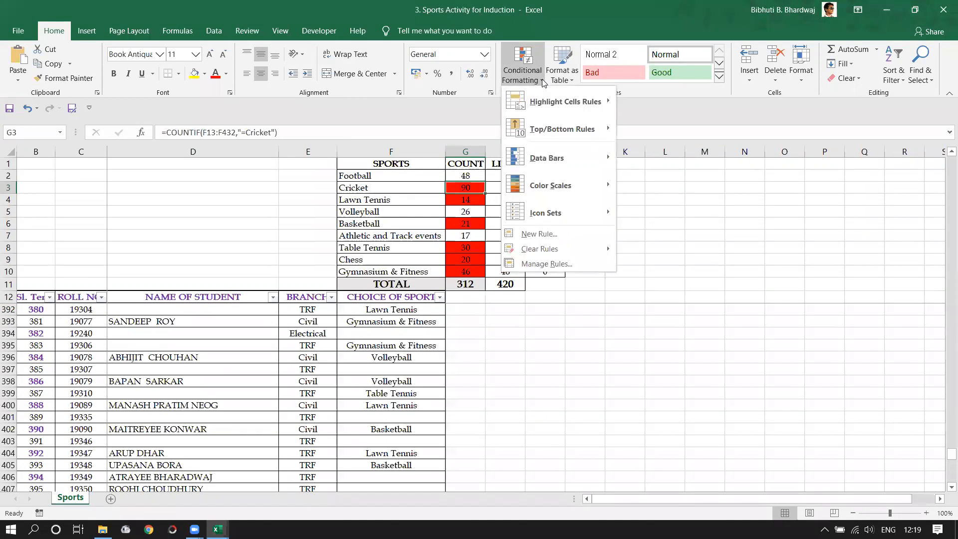
- Review the Cell Value >= $H$3 highlight rule in the Rules Manager and close it unchanged
click(549, 264)
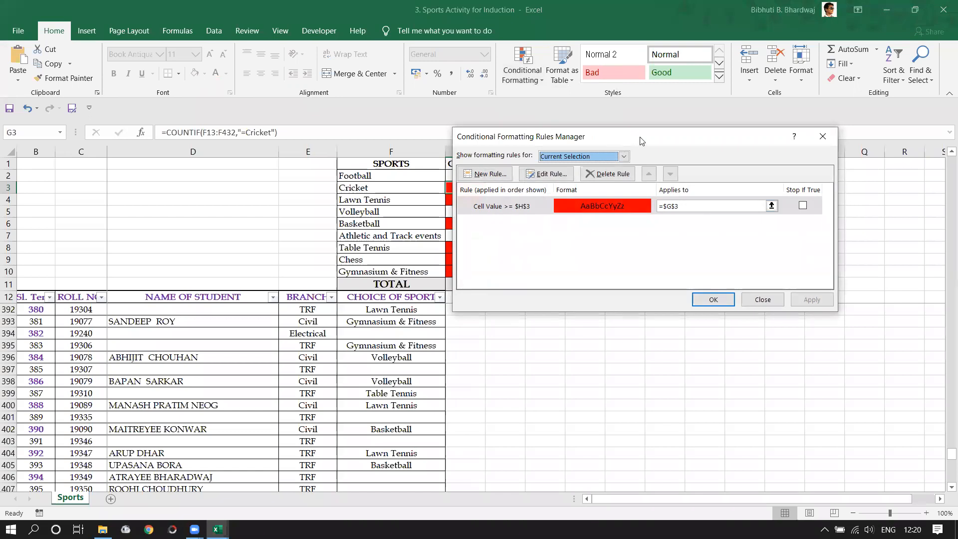
drag(640, 141, 752, 108)
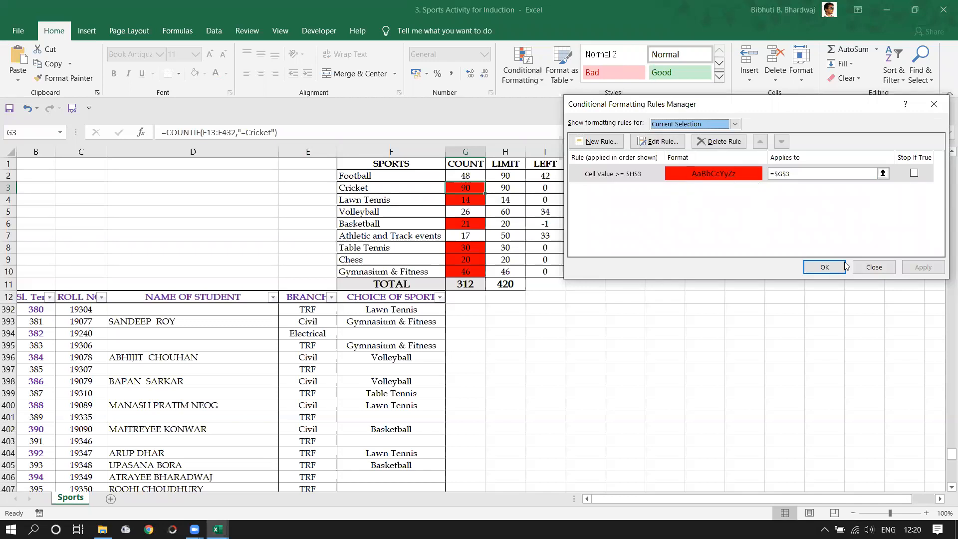
click(874, 267)
click(624, 297)
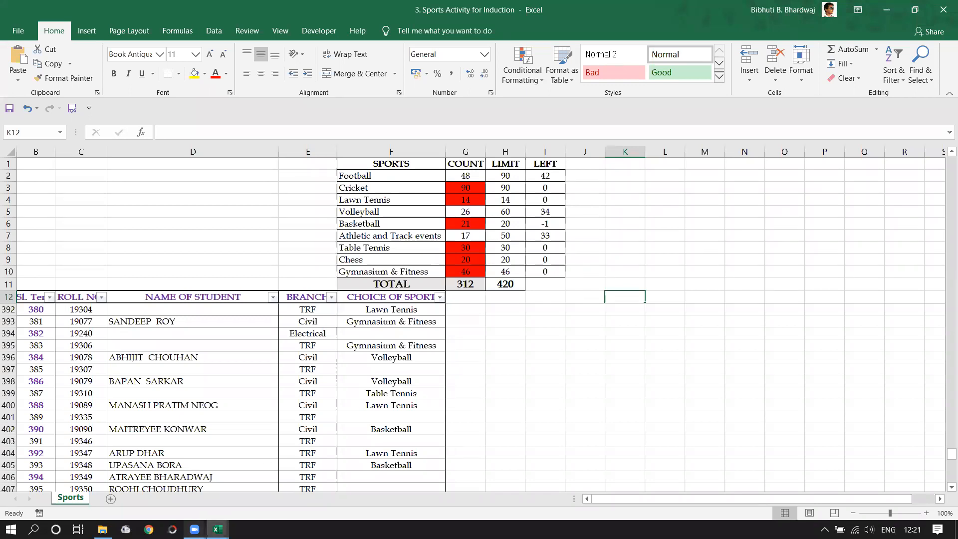
mouse_move(195, 530)
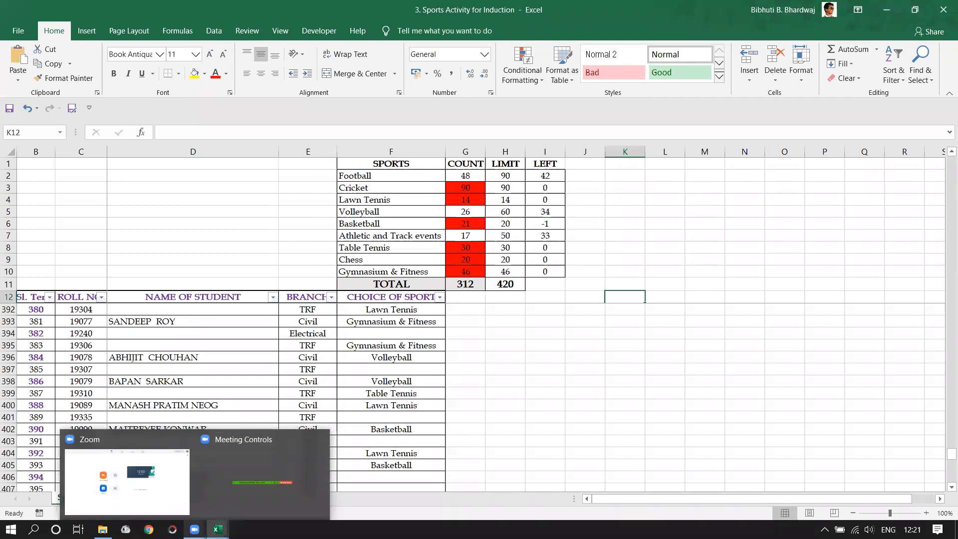
click(194, 530)
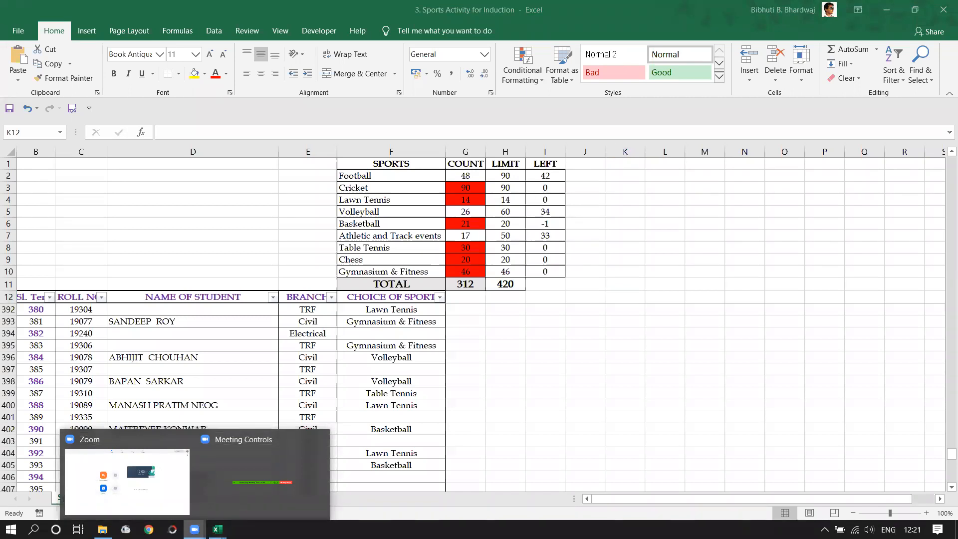
click(539, 436)
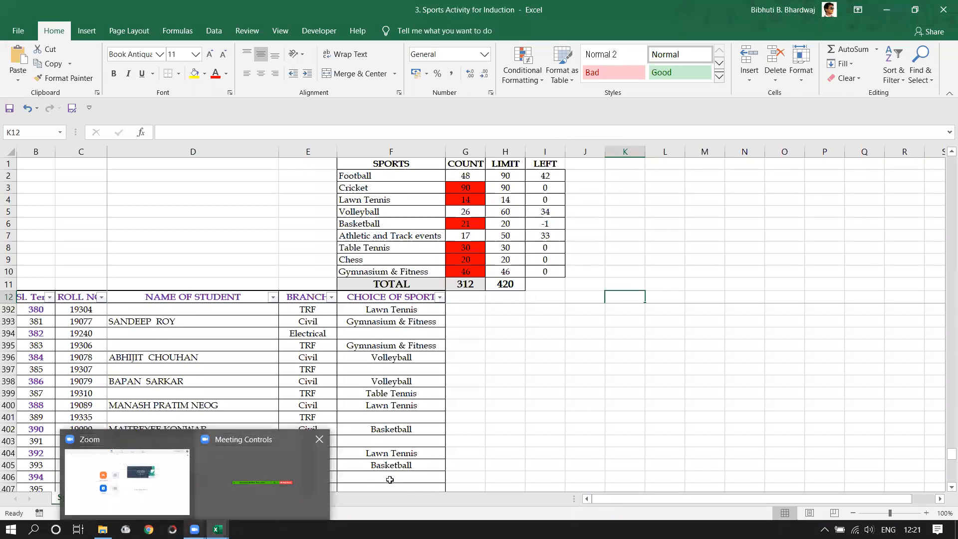
click(529, 428)
click(412, 370)
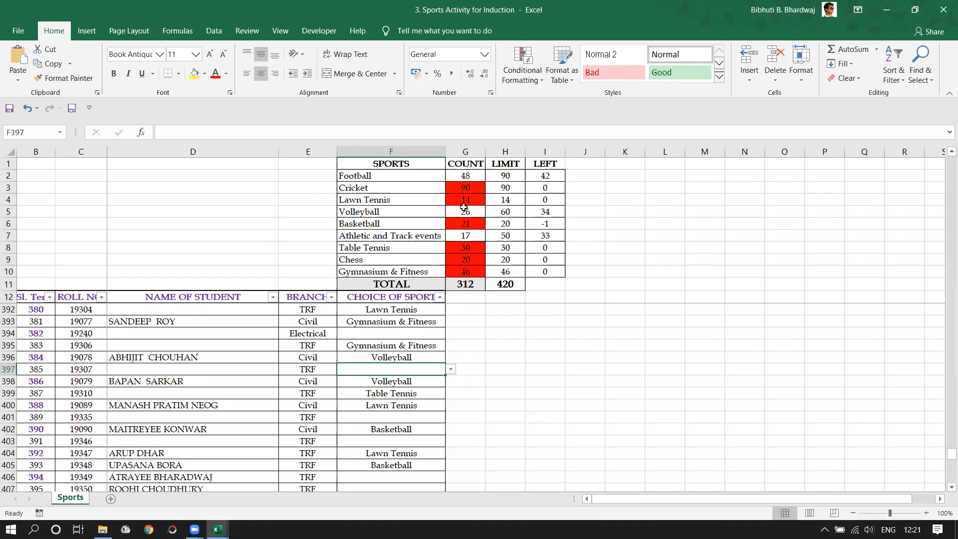
- Inspect the Football count in G2, the Basketball count in G6 and the LEFT formula in I2
double_click(467, 178)
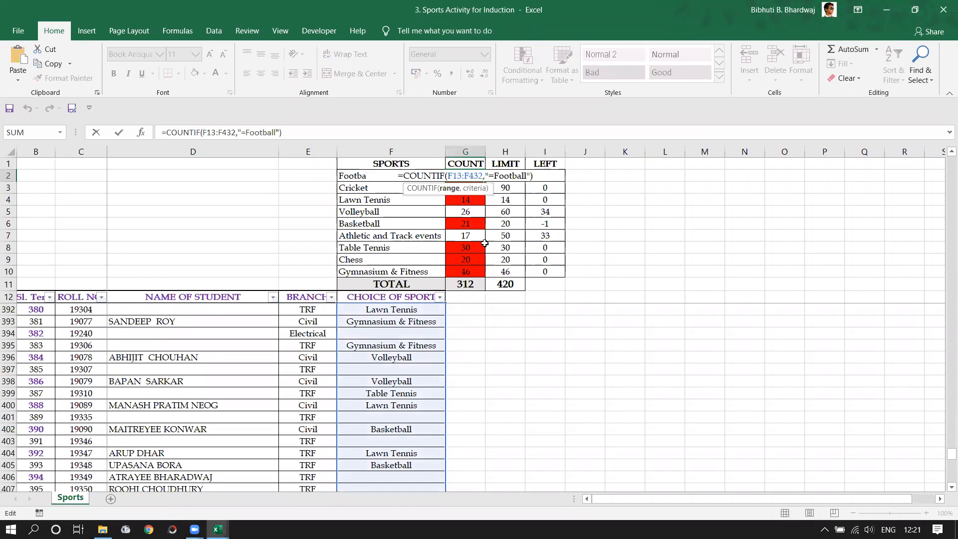
key(Escape)
double_click(466, 223)
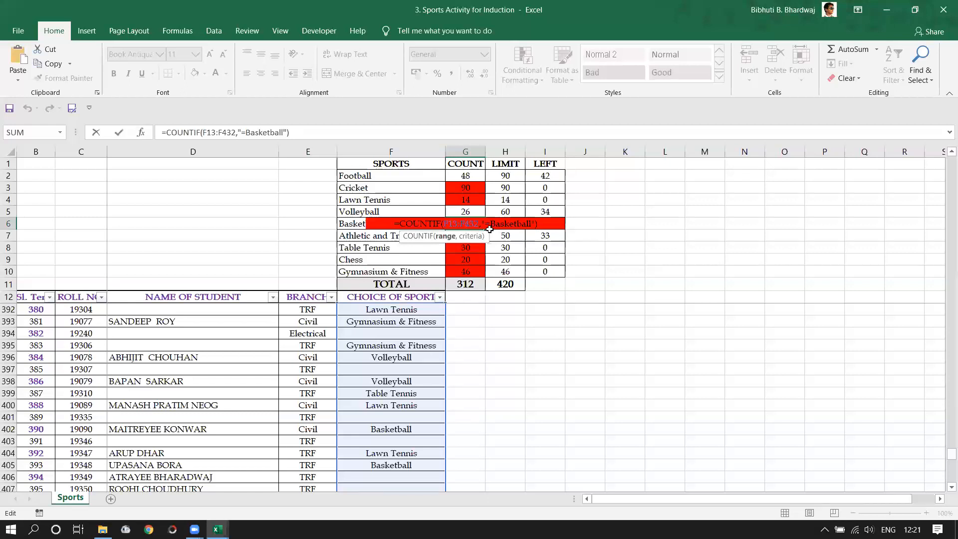
key(Escape)
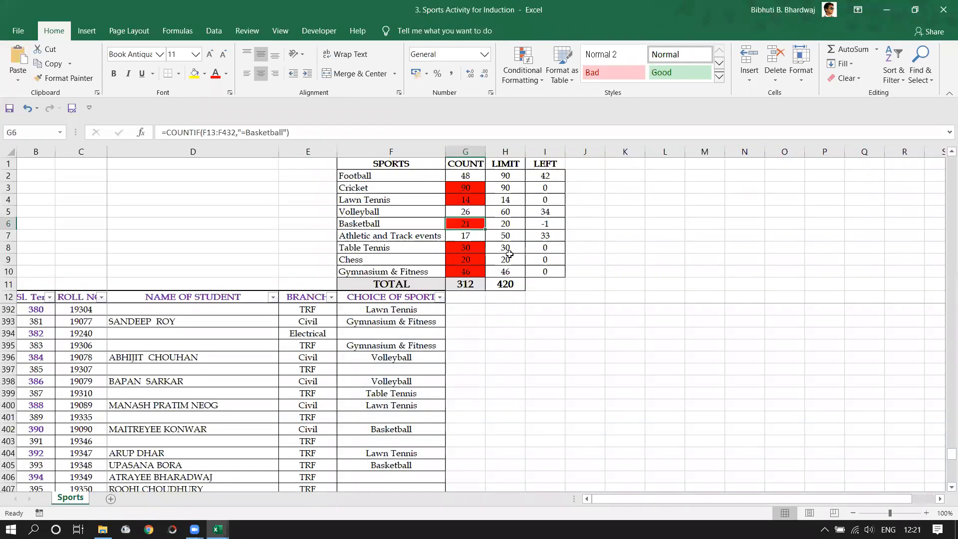
scroll(488, 355, down, 3)
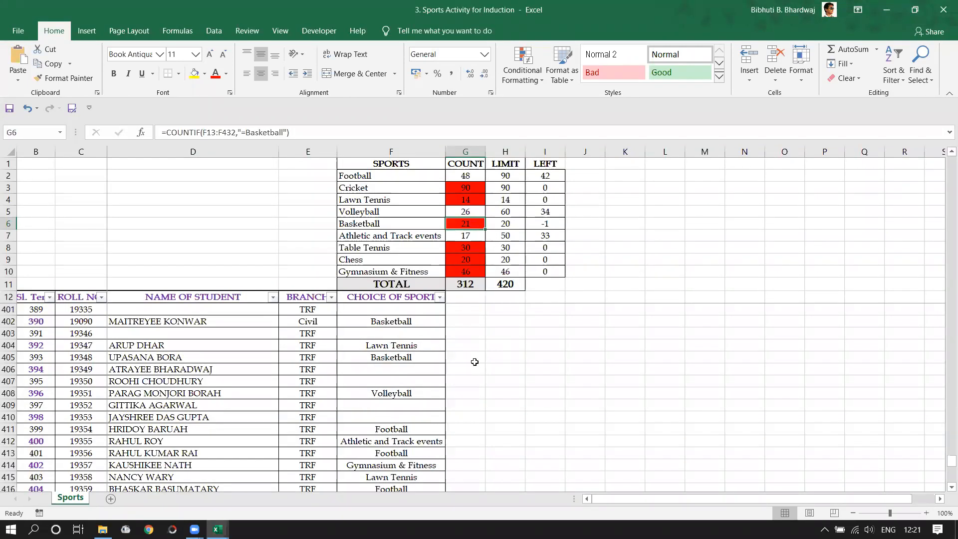
scroll(301, 423, up, 7)
scroll(300, 402, up, 10)
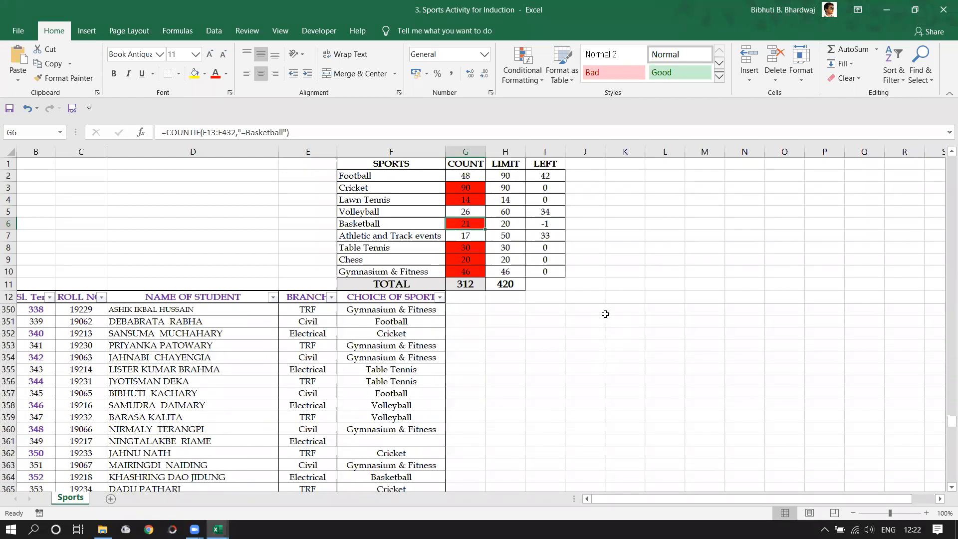
click(556, 178)
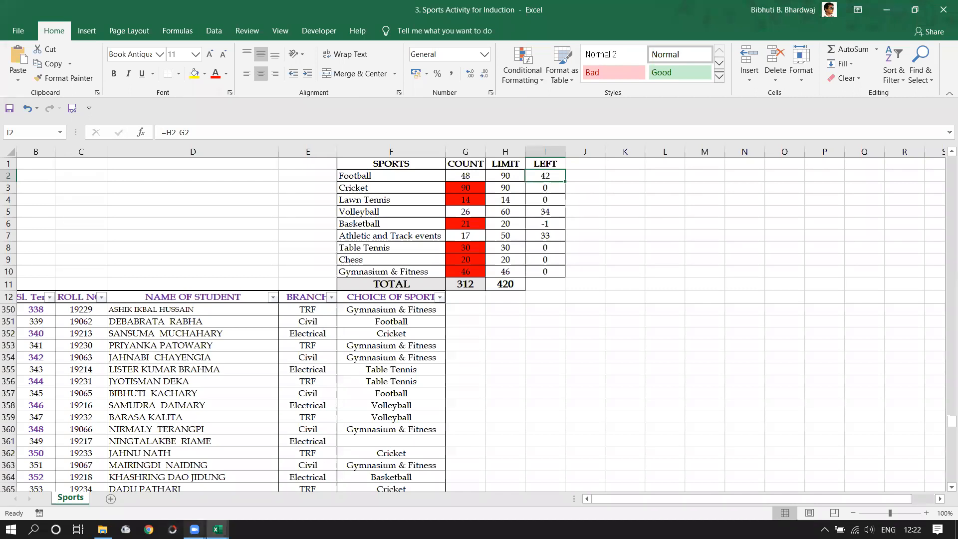
- Switch to the PRACTICE-Data Validation workbook from the taskbar
mouse_move(195, 529)
mouse_move(138, 502)
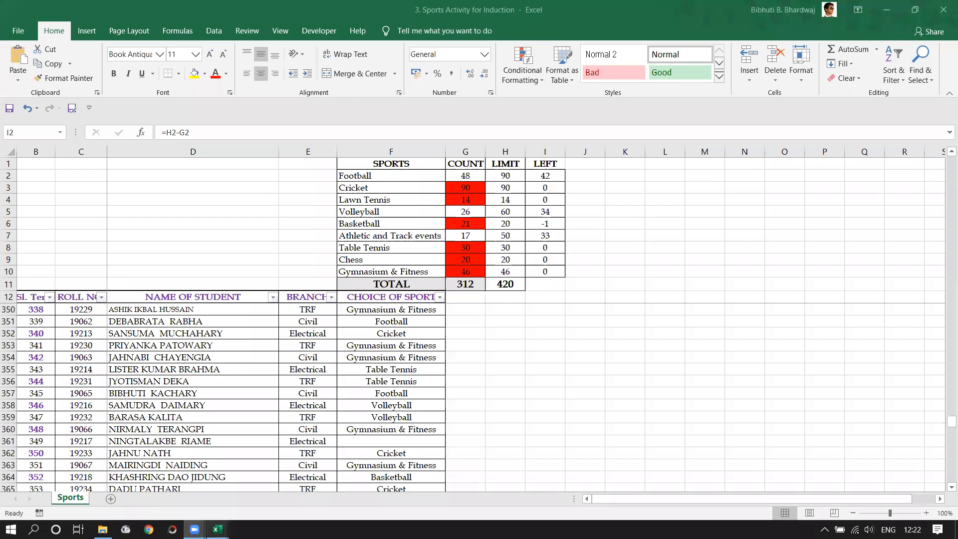
click(188, 502)
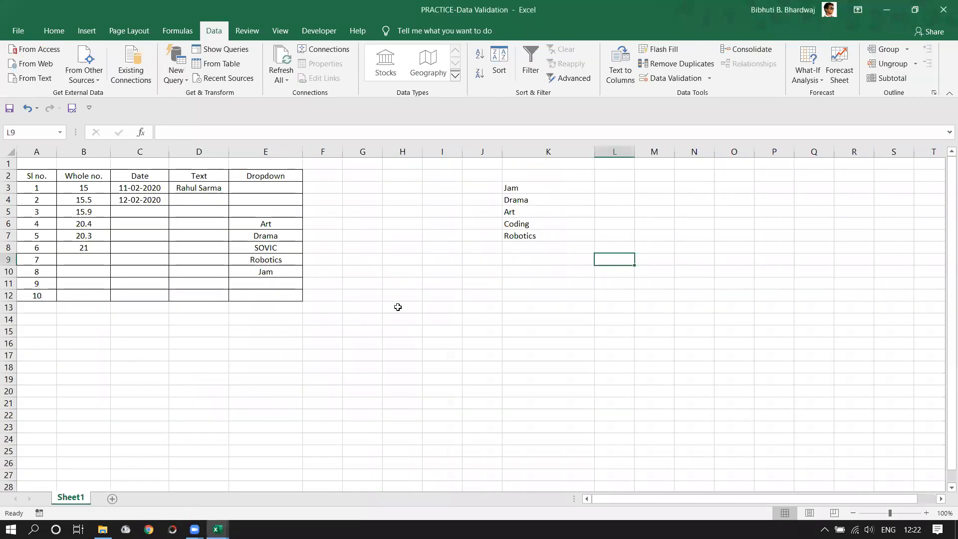
click(214, 189)
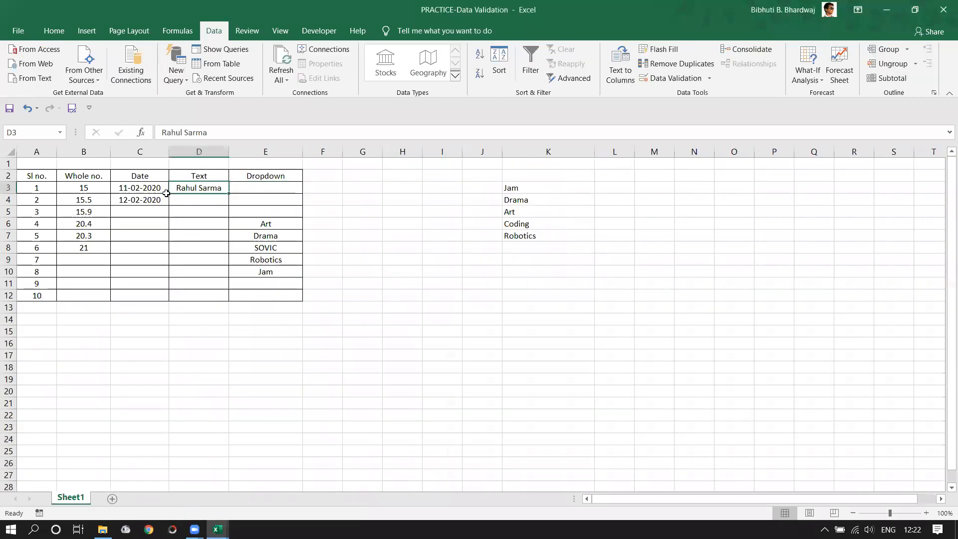
click(144, 188)
click(96, 189)
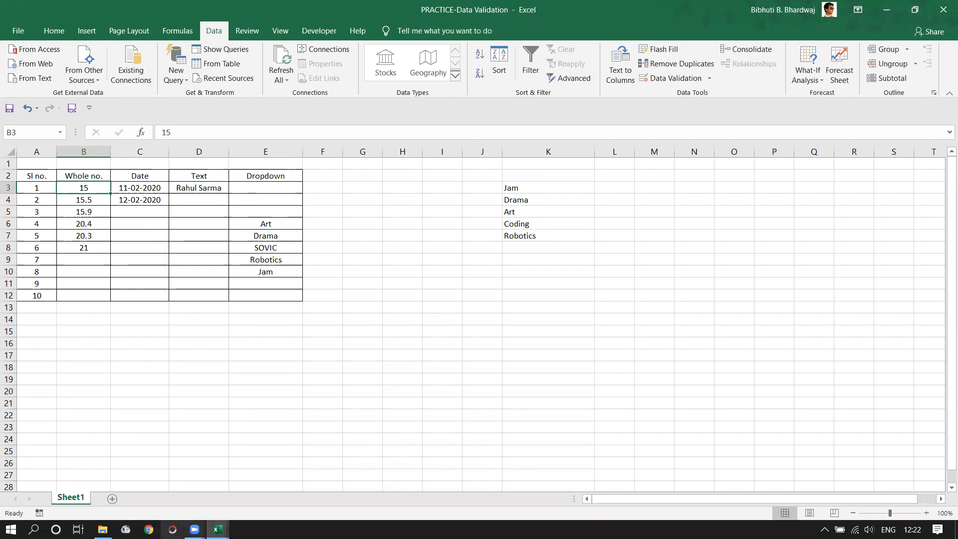
mouse_move(195, 529)
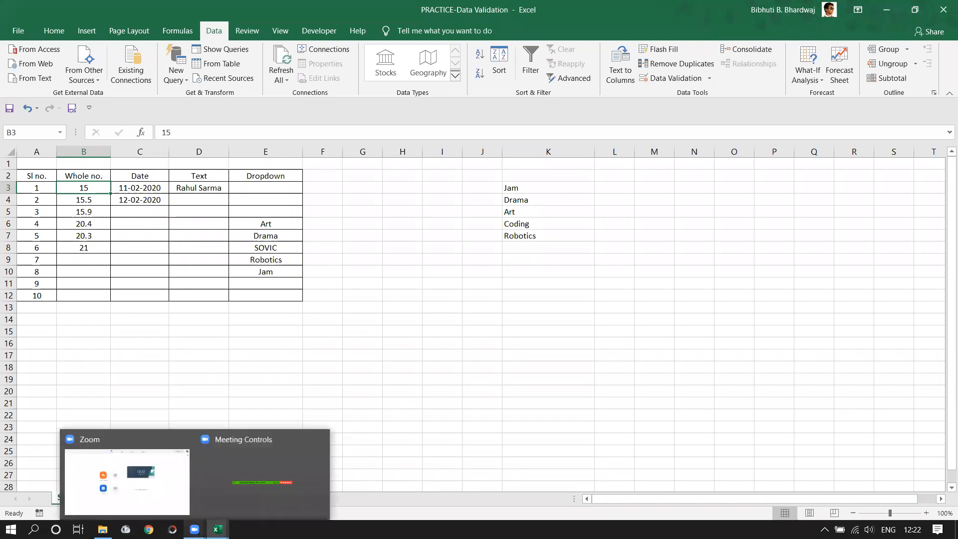
click(387, 363)
drag(75, 177, 280, 176)
click(445, 243)
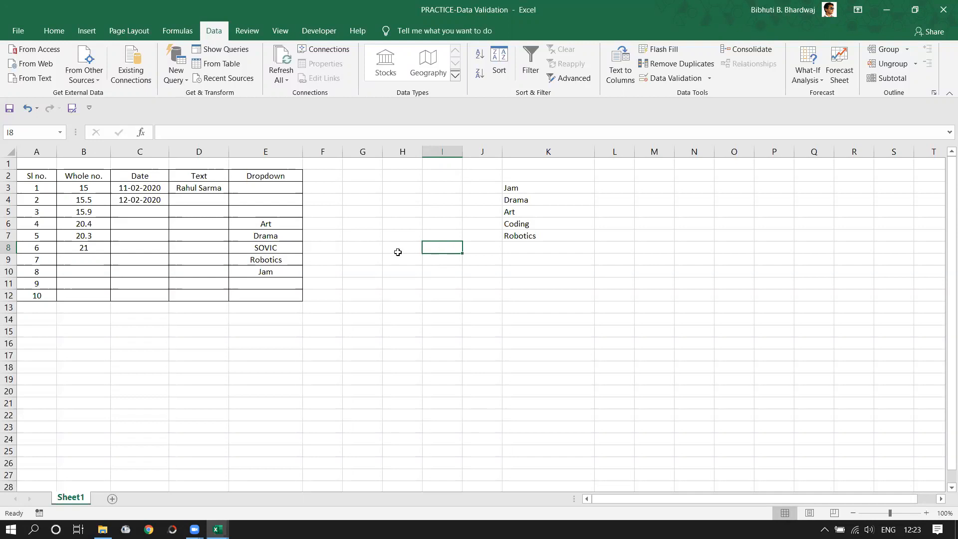
- Select F3:F12 as the range to validate
click(360, 201)
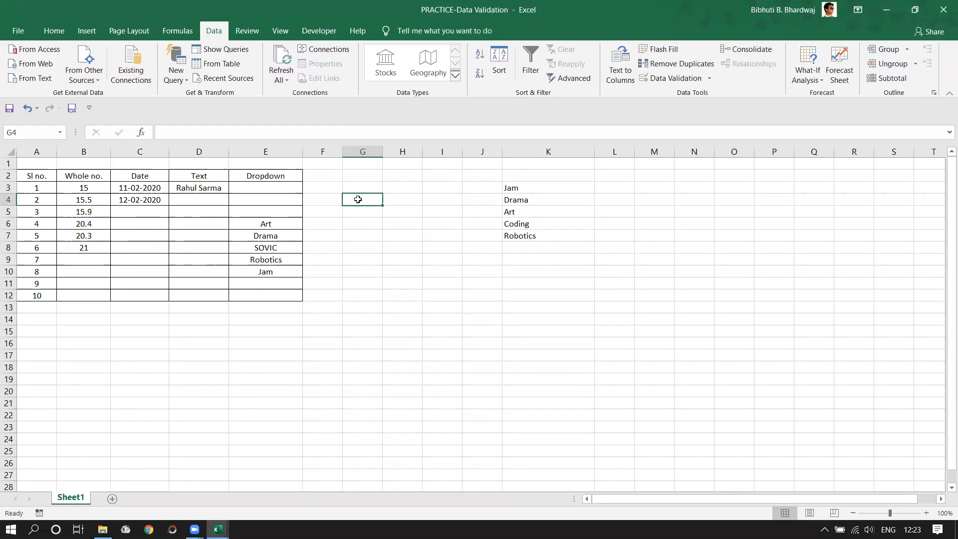
drag(359, 199, 364, 280)
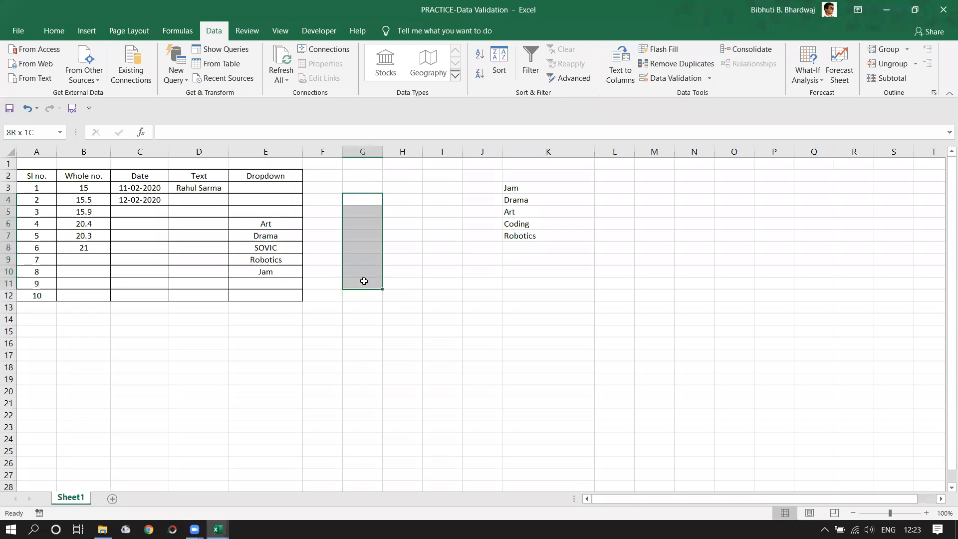
drag(315, 184, 322, 297)
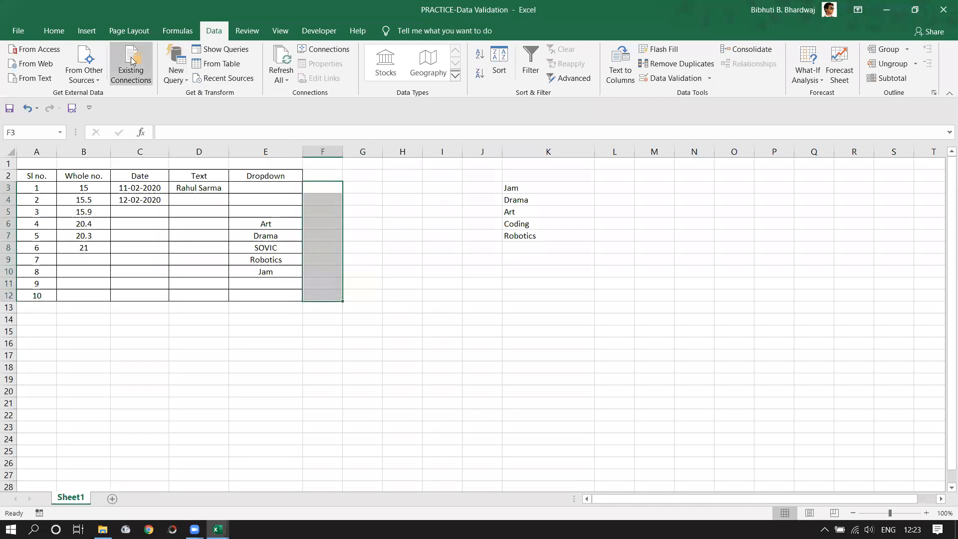
click(88, 32)
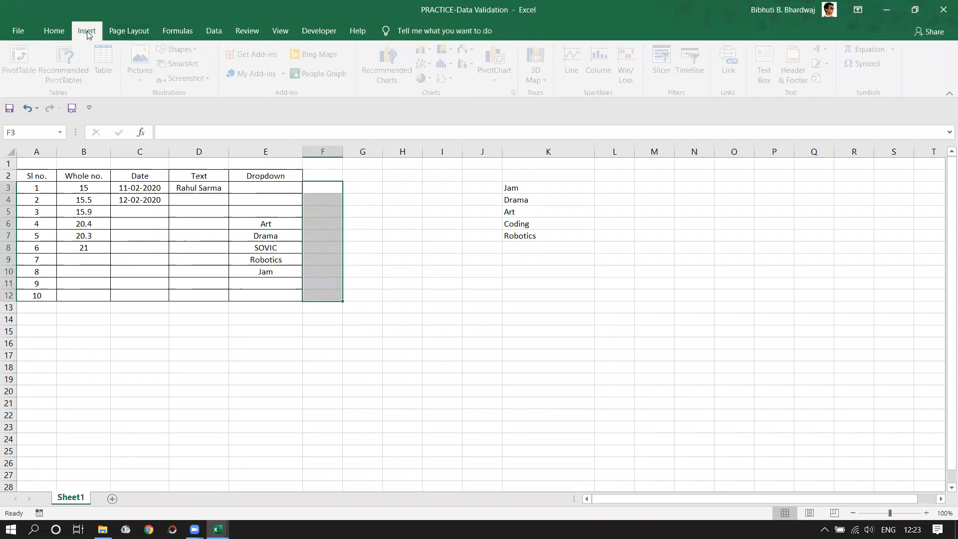
click(214, 31)
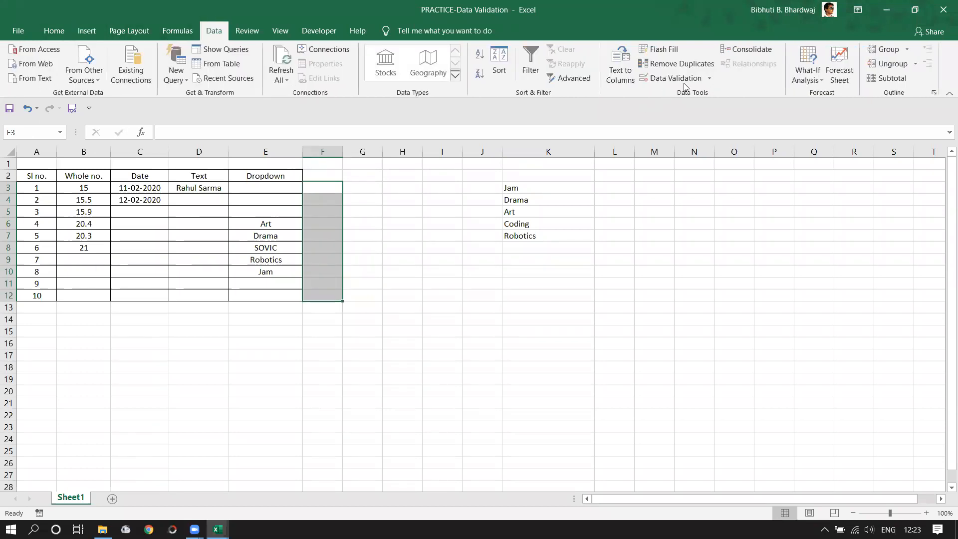
- In Data Validation, set Allow to Text length with Data equal to
click(709, 78)
click(685, 94)
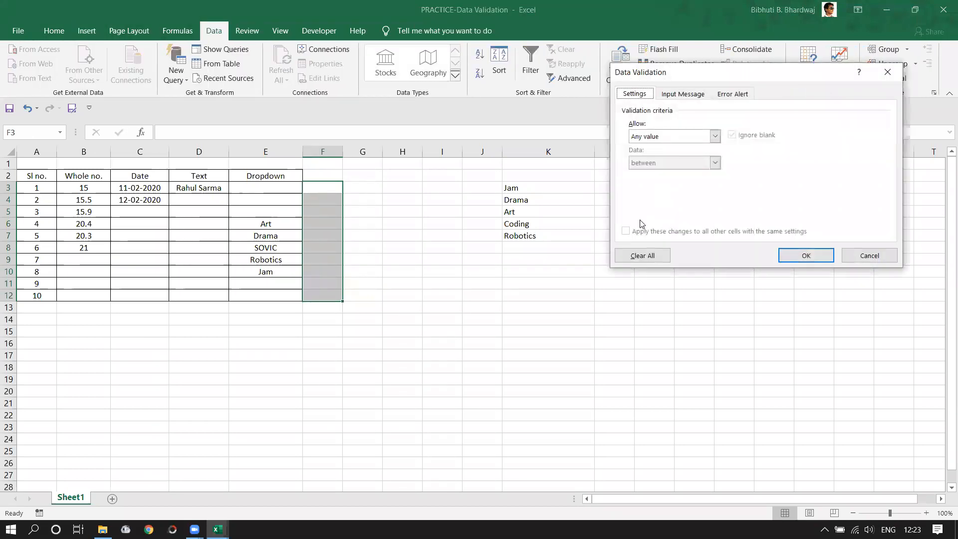
click(715, 136)
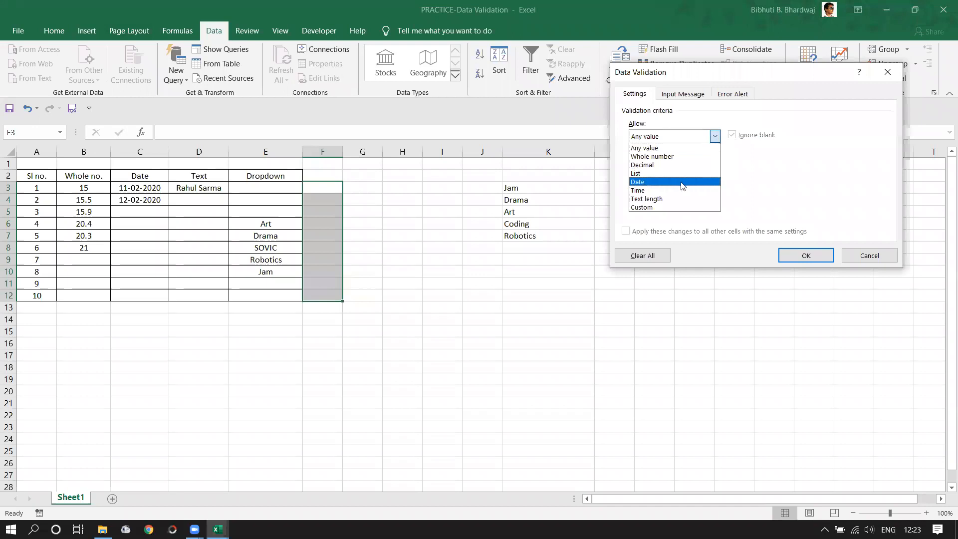
click(659, 198)
click(716, 164)
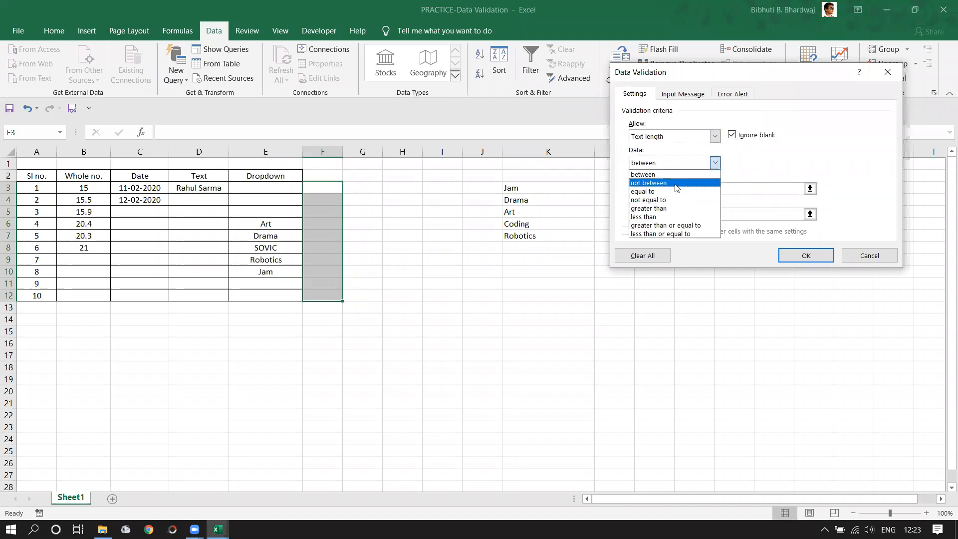
click(661, 190)
click(661, 190)
- Set the required length to 10, confirm the rule, and widen column F
text(10)
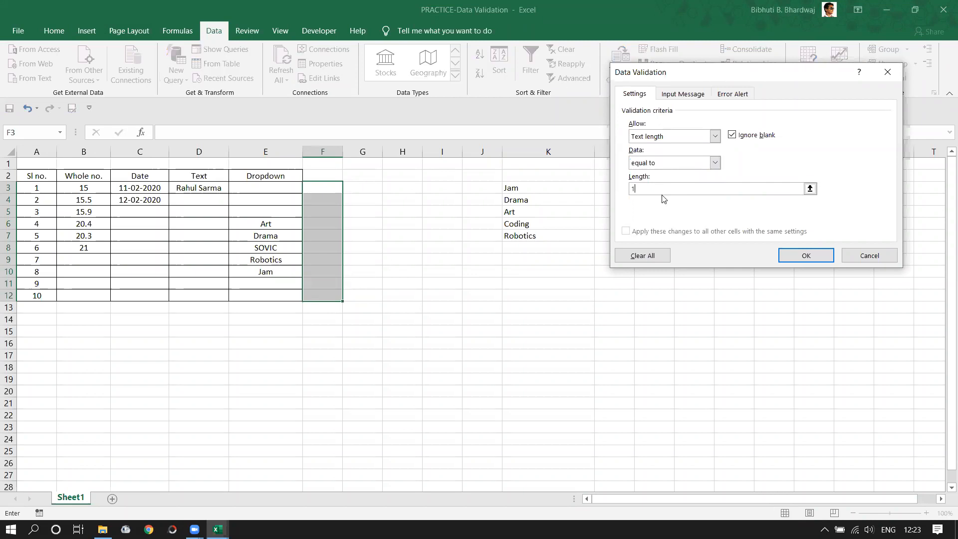
click(809, 256)
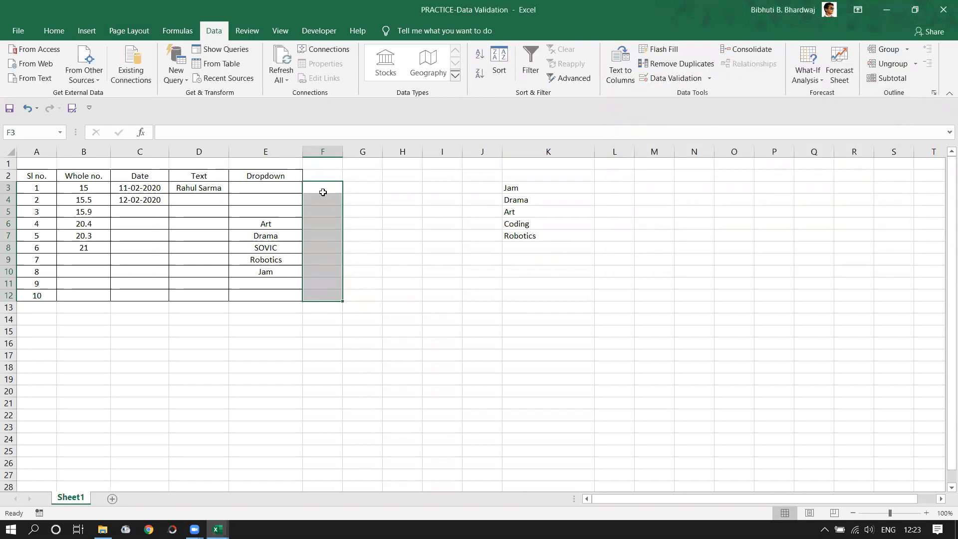
click(320, 191)
drag(343, 151, 415, 155)
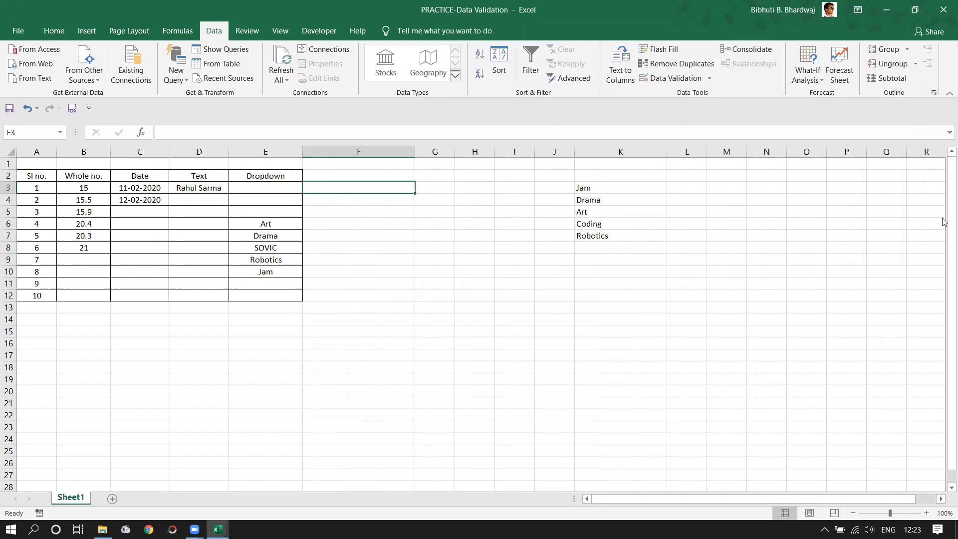
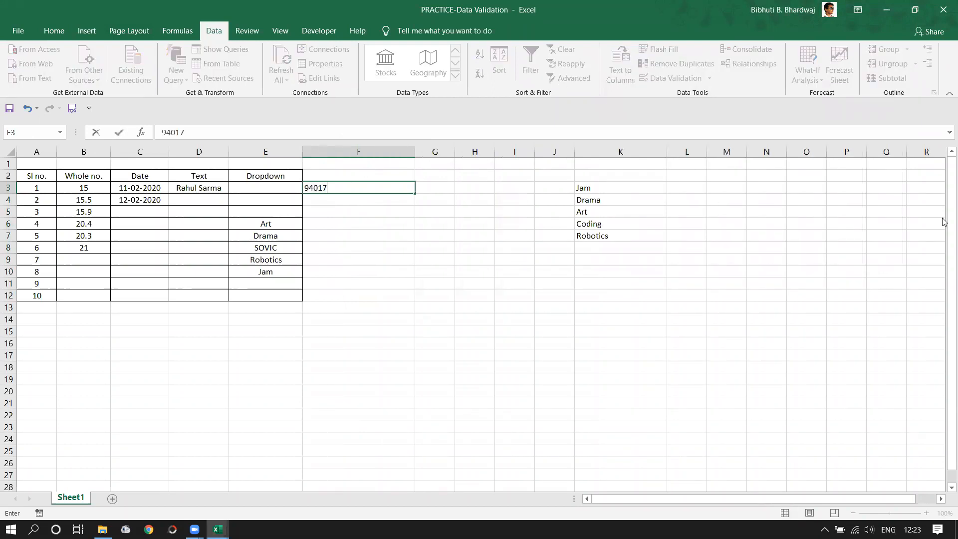
- Enter an 11-digit phone number in F3, see it rejected, then retry with 10 digits
key(Return)
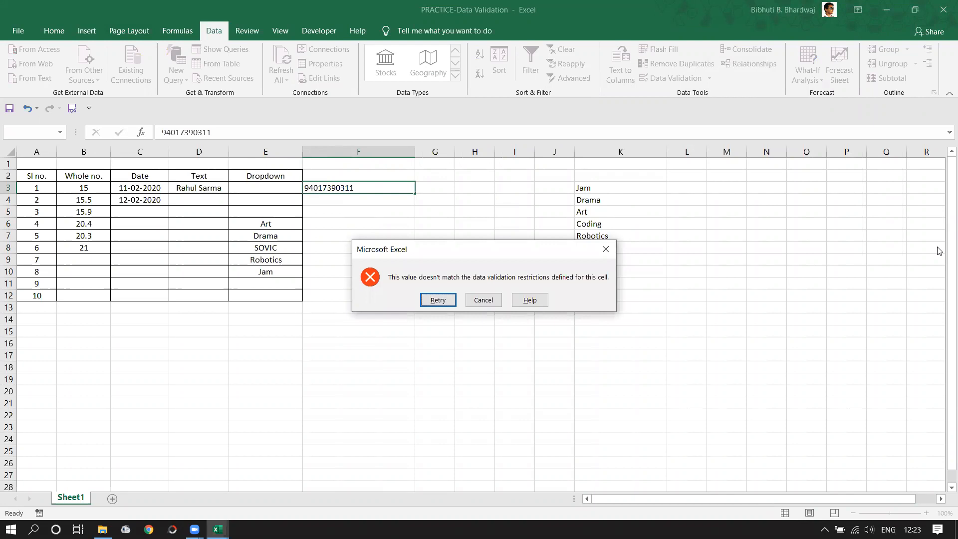
click(438, 300)
click(368, 193)
key(BackSpace)
key(Return)
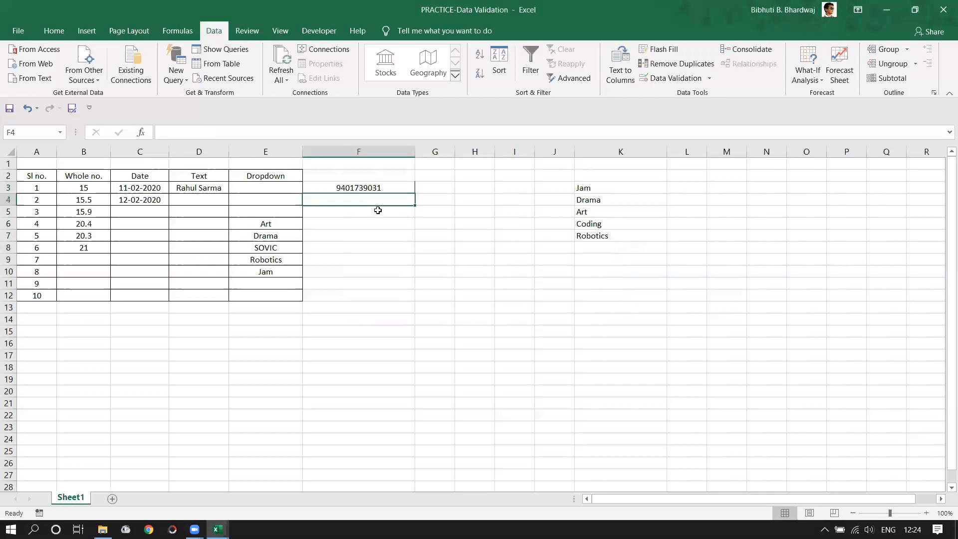
- Test a 9-digit entry in F3, cancel the rejection to keep the 10-digit number, and select column F
double_click(387, 187)
key(BackSpace)
key(Return)
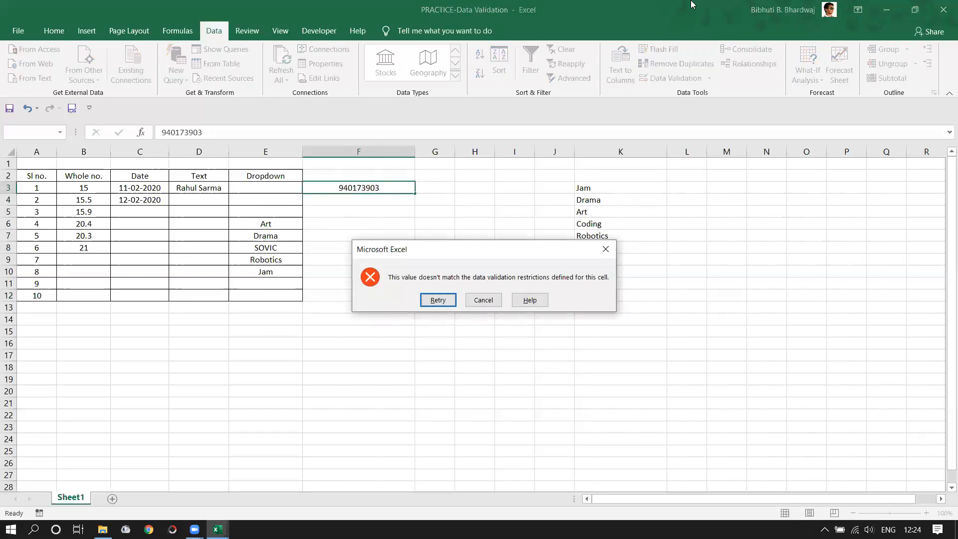
click(478, 302)
click(385, 239)
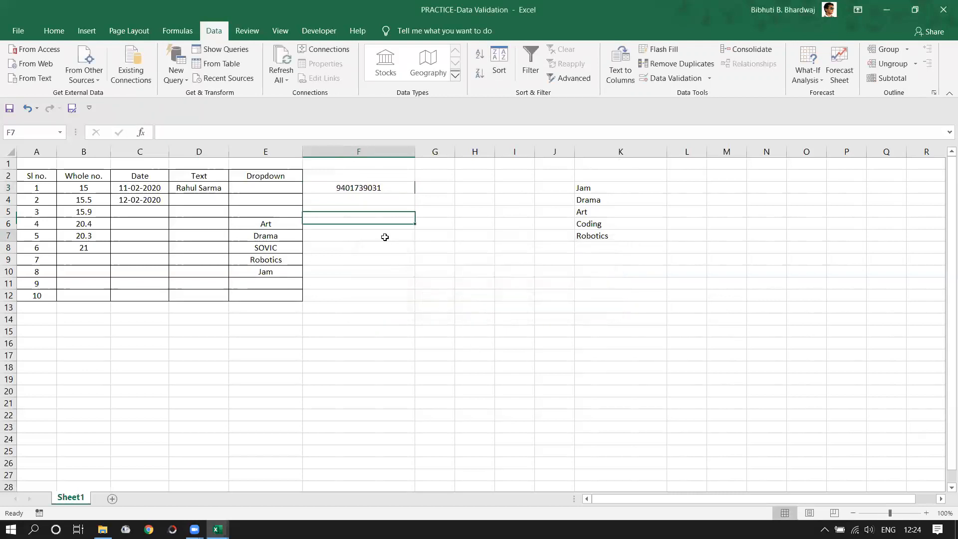
click(363, 150)
- Delete column F holding the test phone number
right_click(363, 149)
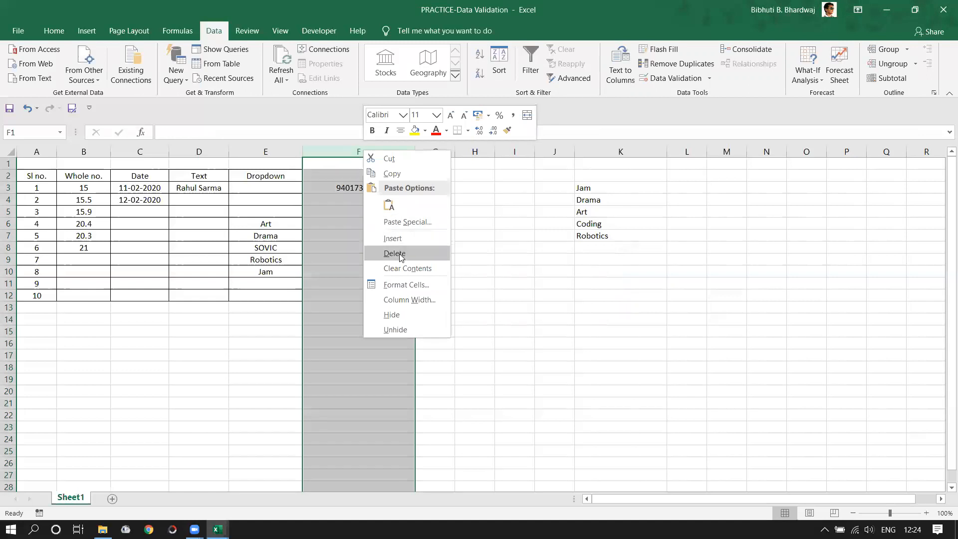
click(400, 254)
click(521, 289)
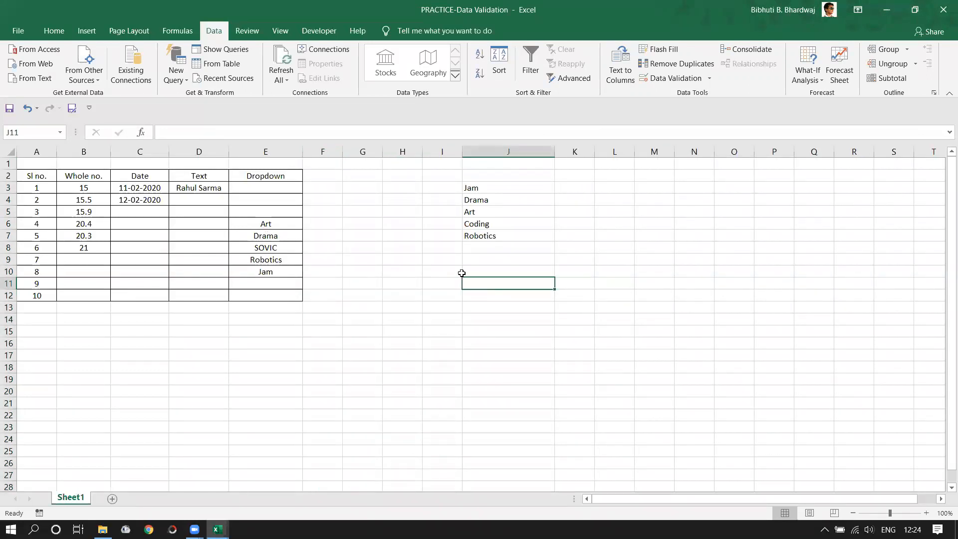
click(194, 529)
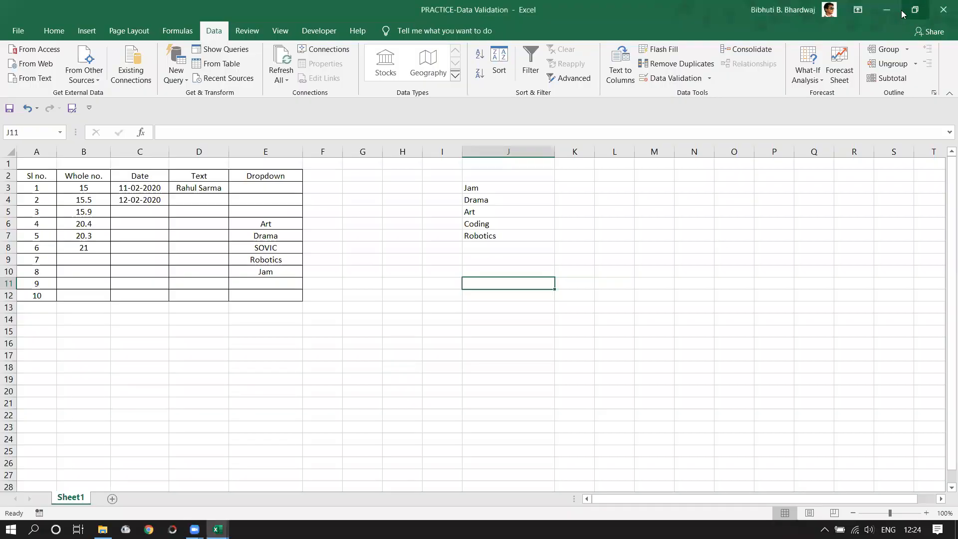
- Minimise both Excel workbooks and close the Filled folder window
click(889, 11)
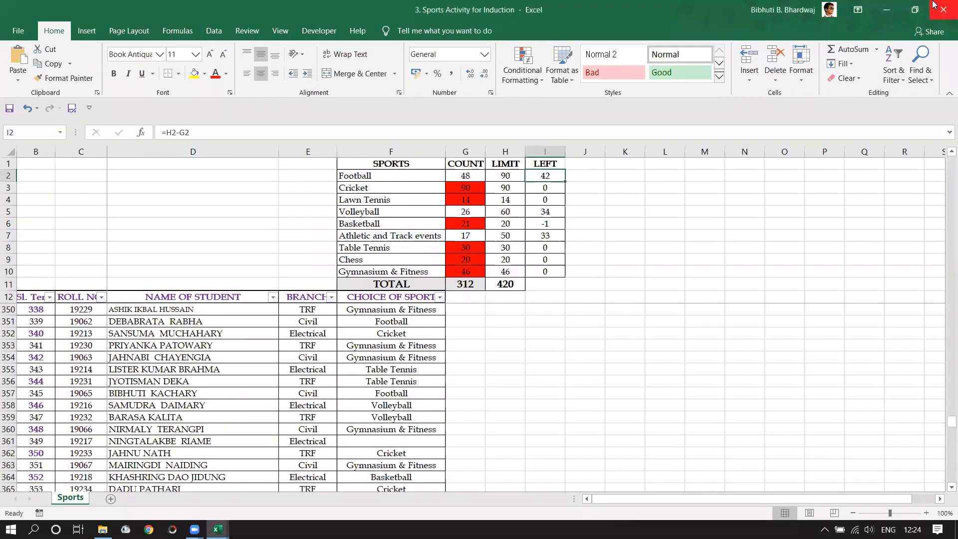
click(888, 10)
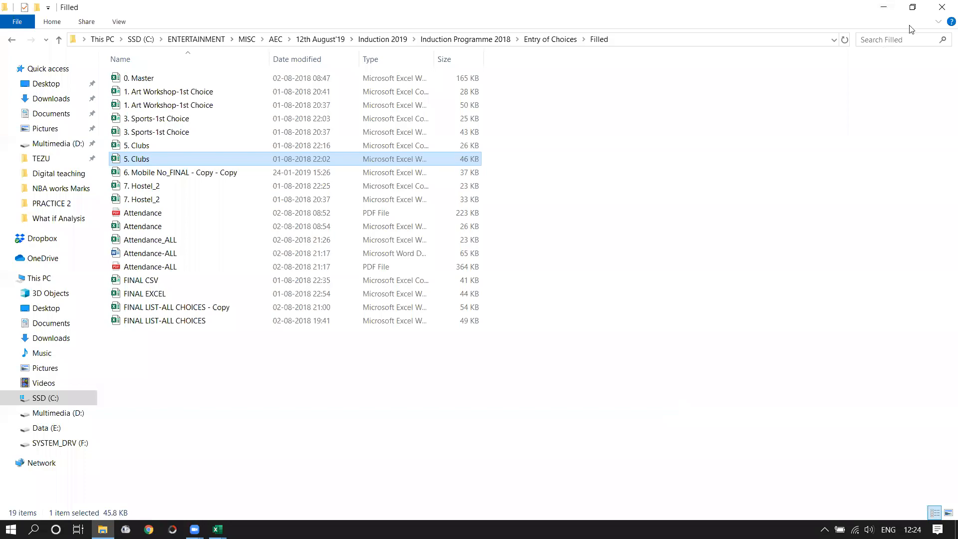
click(942, 7)
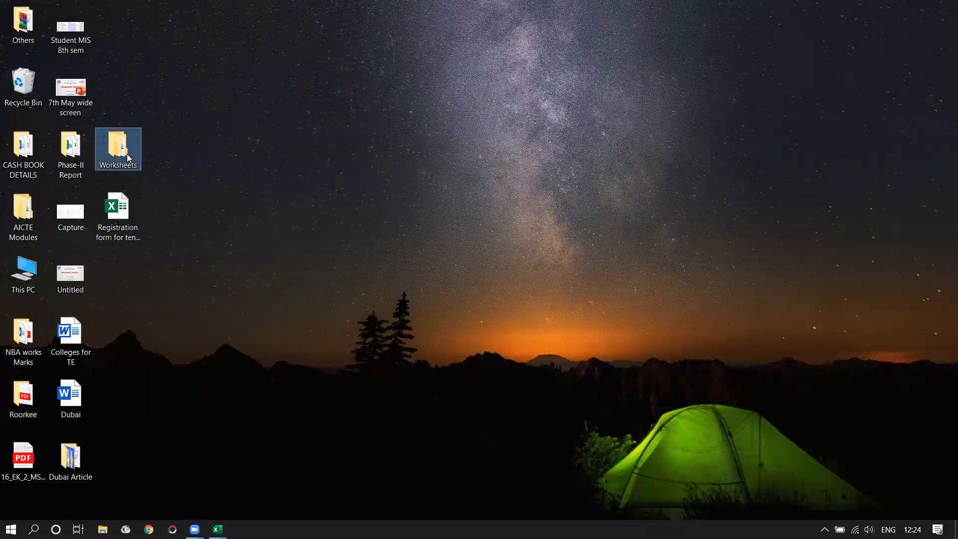
- Open PRACTICE- 3rd year_2015-19 student data from Worksheets > Slicer
double_click(141, 103)
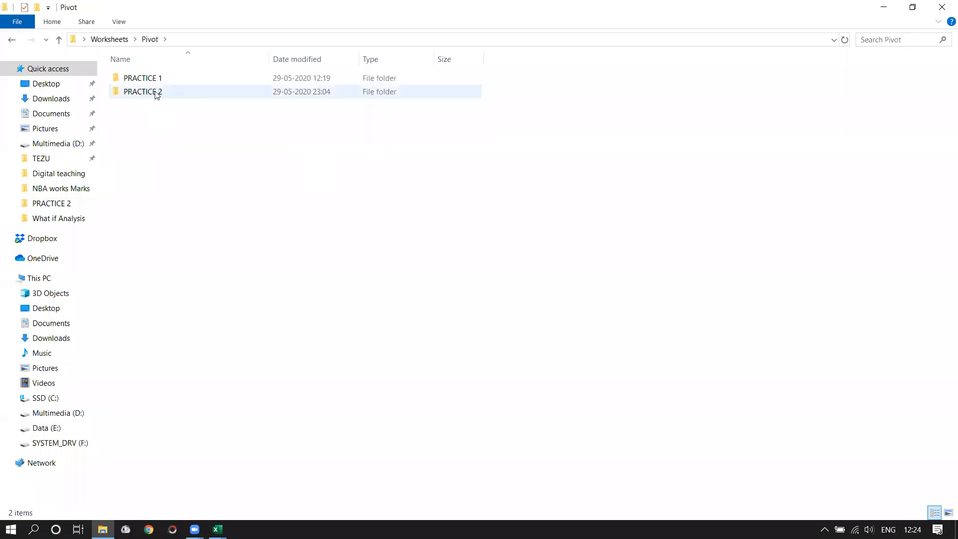
click(11, 40)
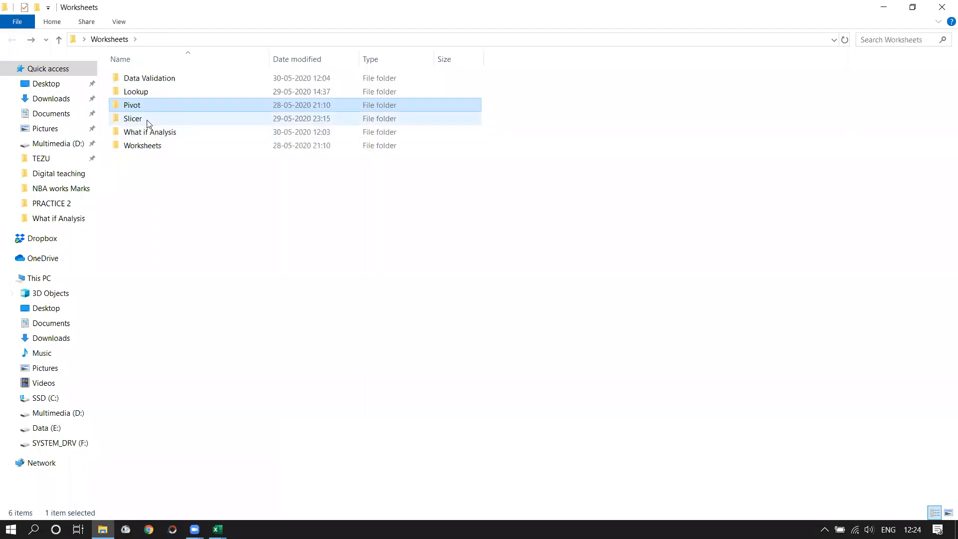
double_click(132, 119)
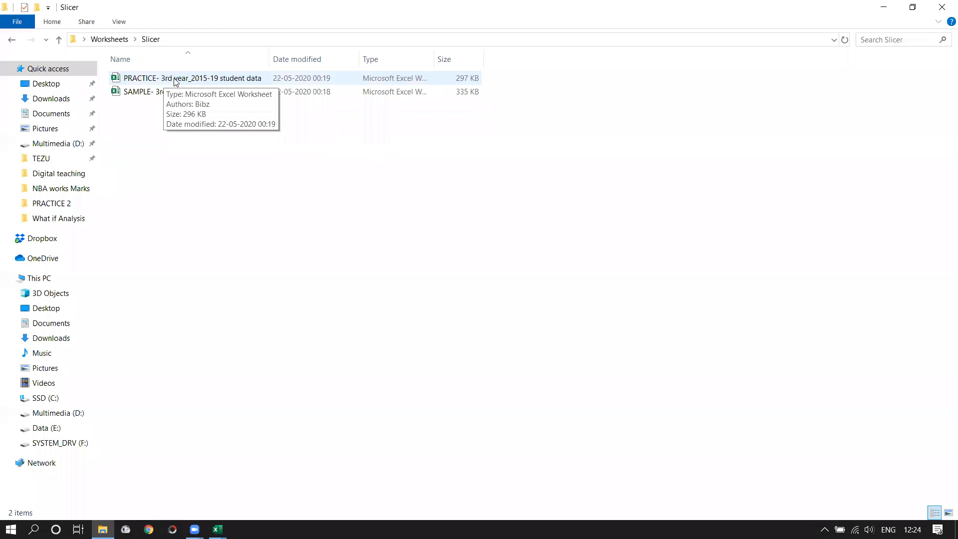
double_click(170, 81)
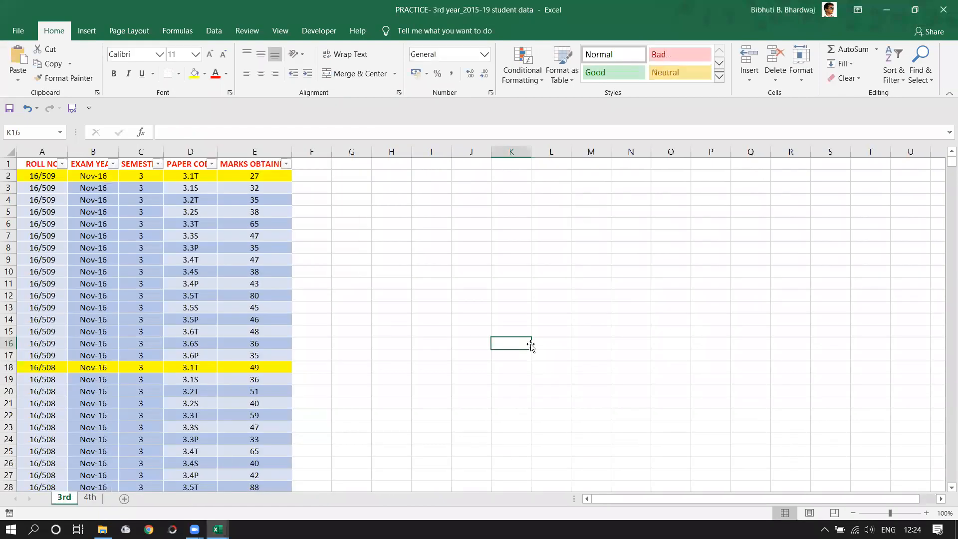
- Select sample ranges: the first student's rows A2:E17, then semester values C2:C17
click(351, 333)
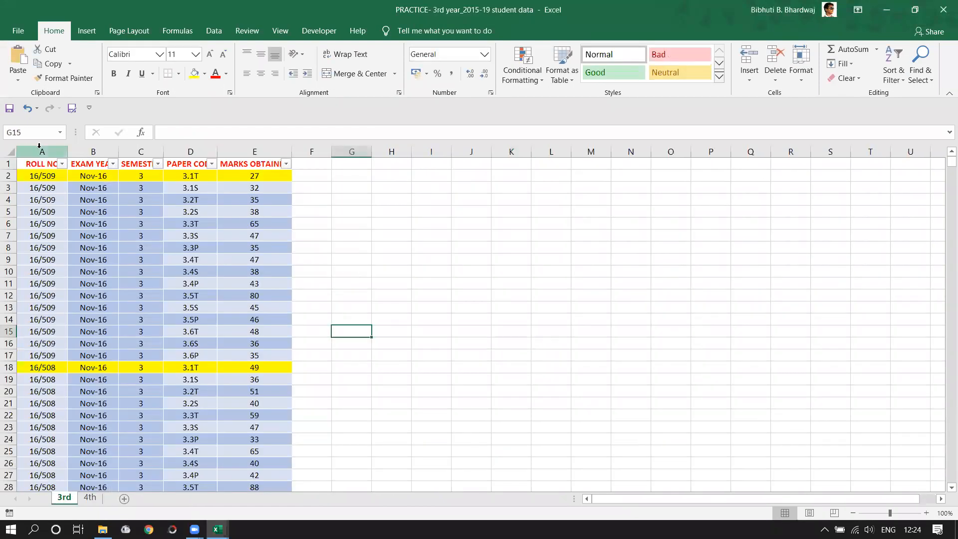
mouse_move(37, 176)
mouse_down()
mouse_move(115, 320)
mouse_move(159, 357)
mouse_move(245, 359)
mouse_up()
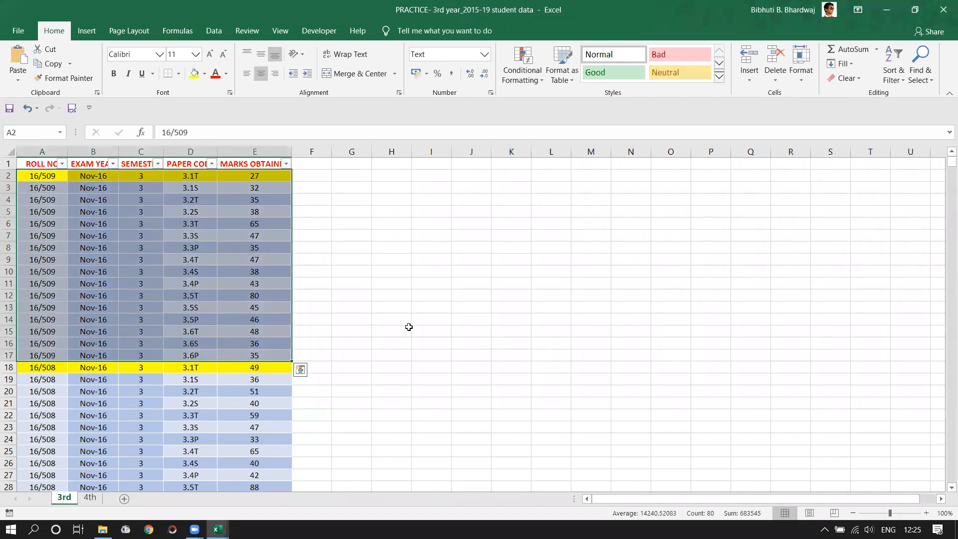
click(438, 330)
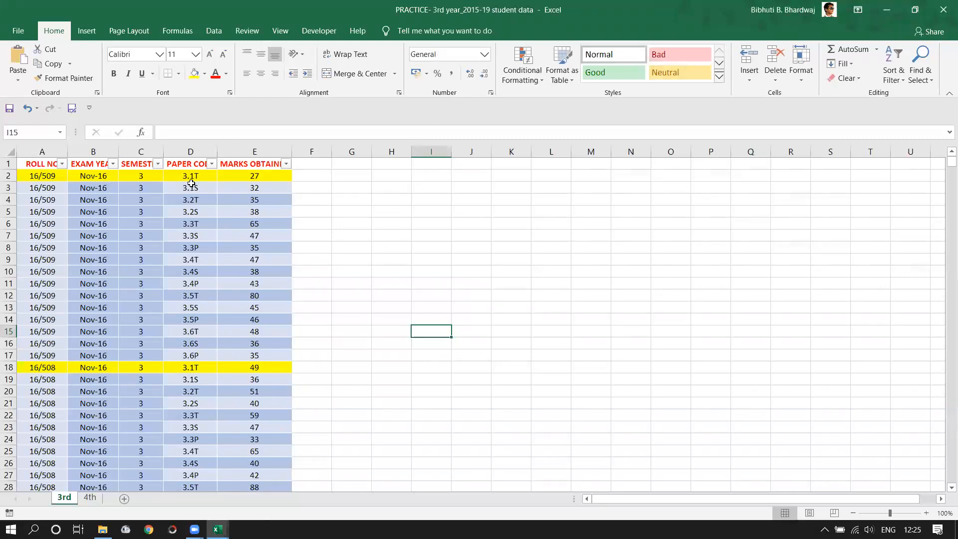
drag(151, 176, 154, 355)
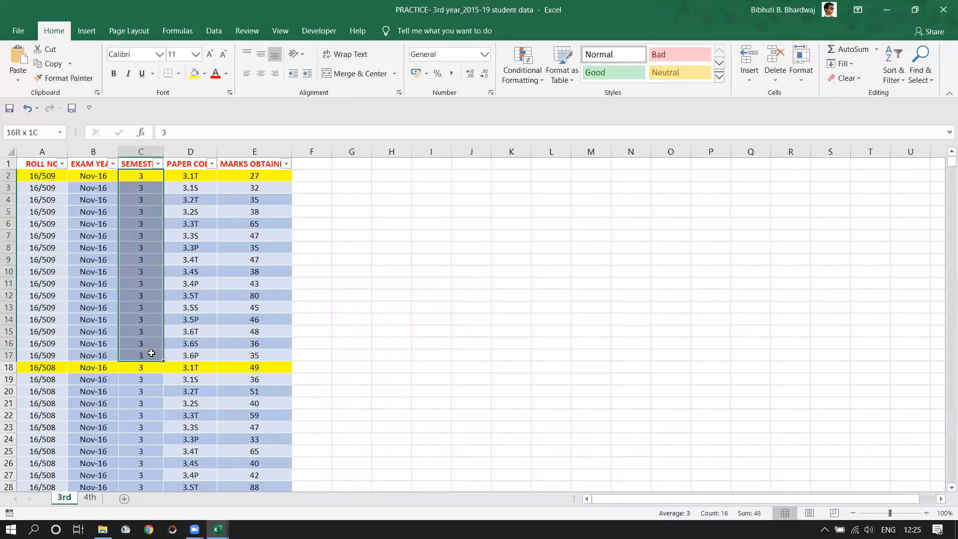
click(343, 271)
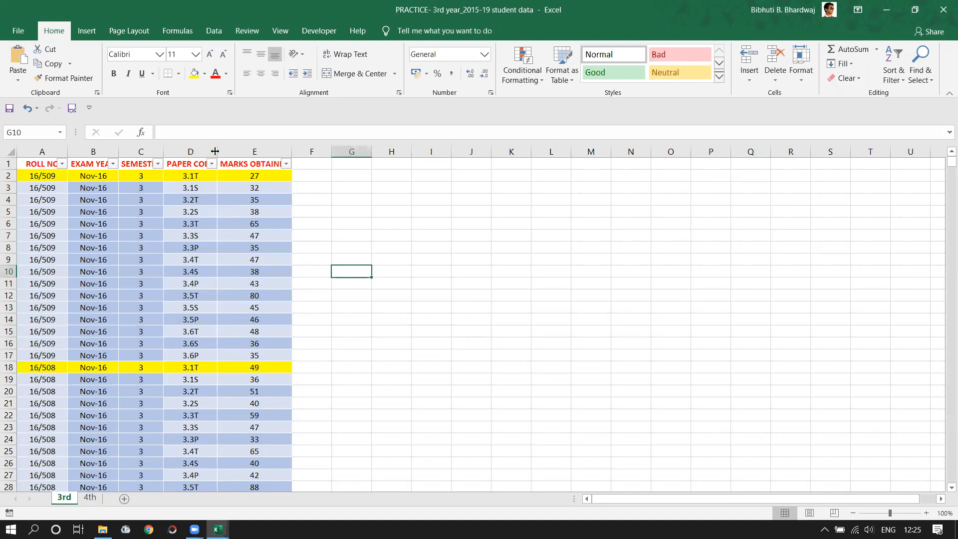
- AutoFit column D to the paper codes, then select codes 3.1T and 3.3T to 3.3P
double_click(217, 151)
click(202, 177)
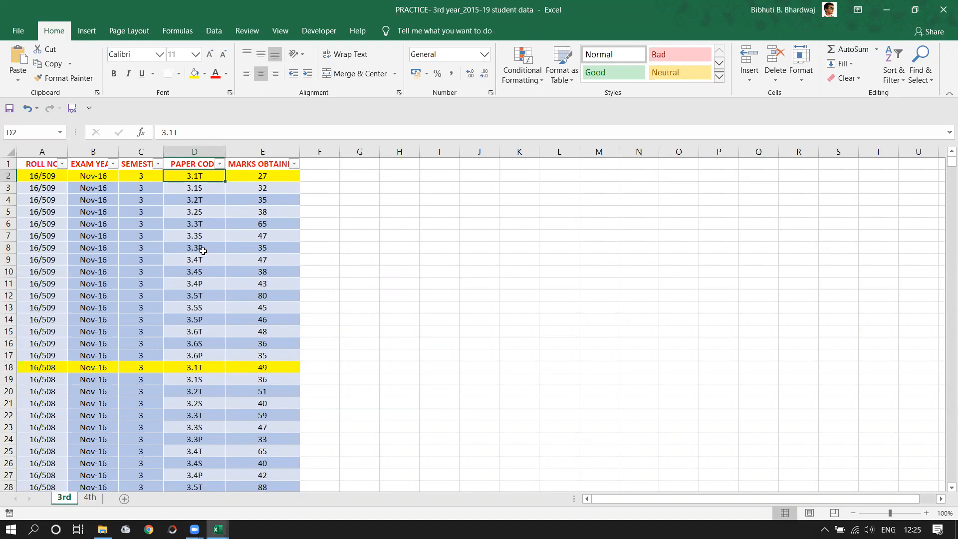
drag(202, 226, 198, 245)
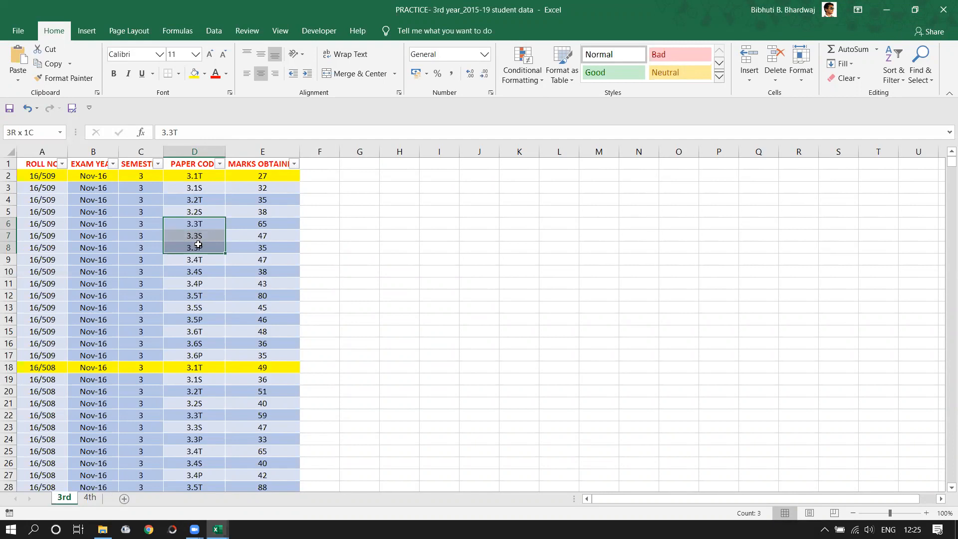
drag(198, 245, 200, 244)
click(489, 305)
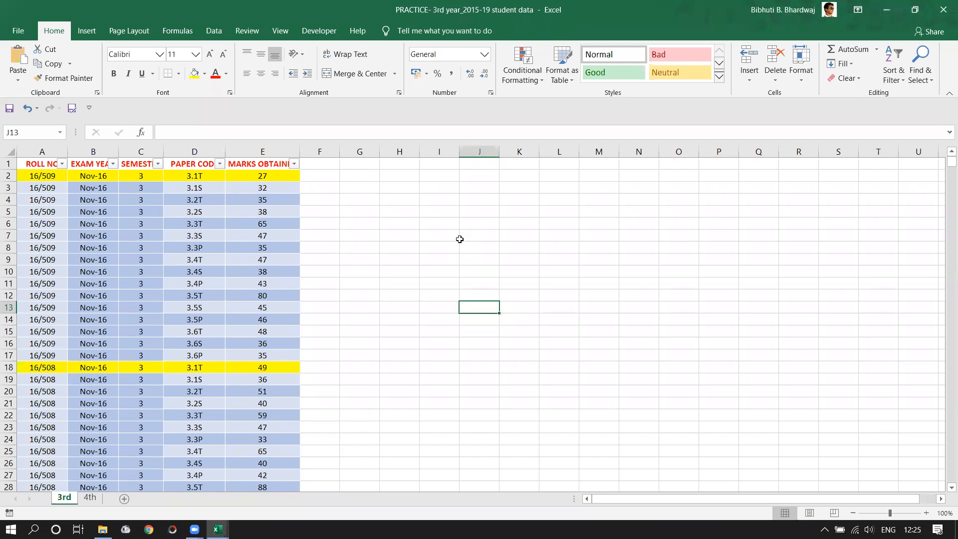
click(196, 178)
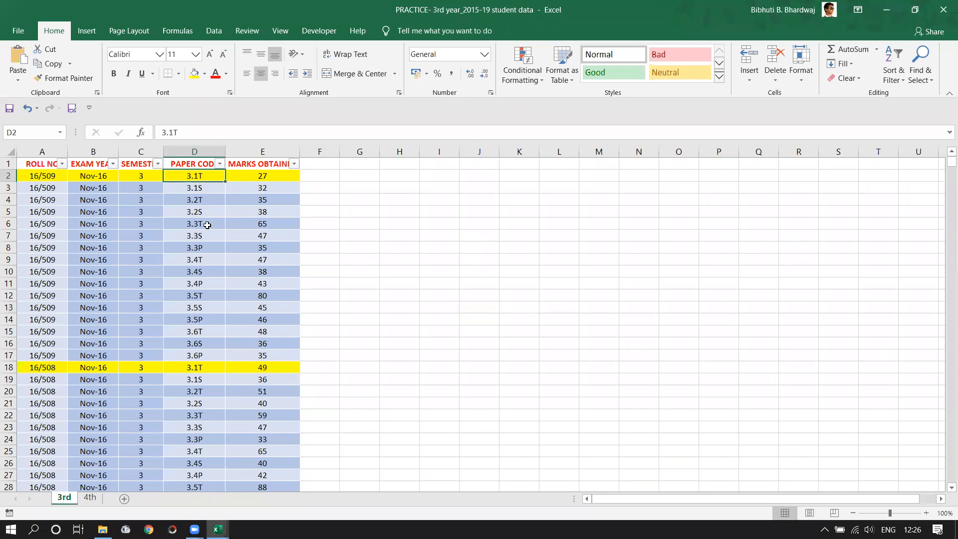
click(194, 248)
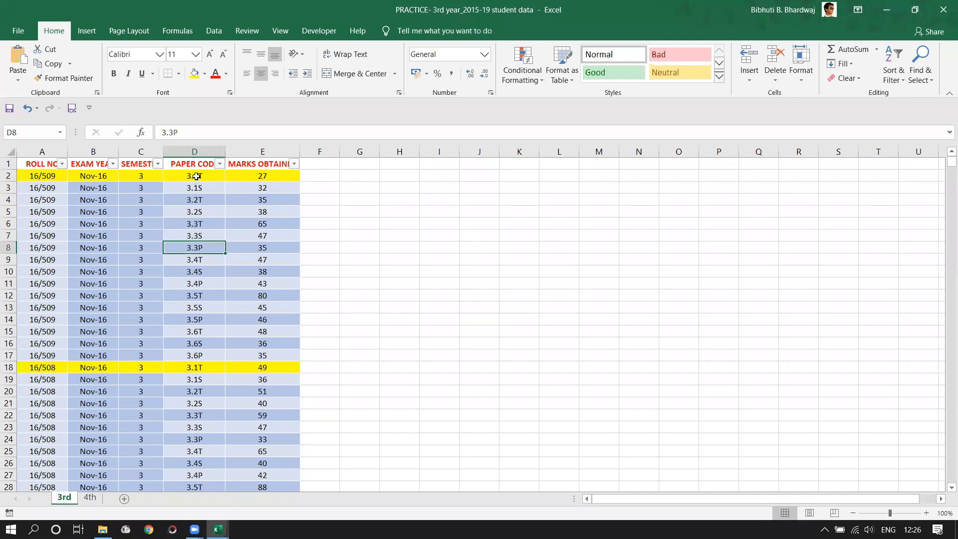
click(196, 176)
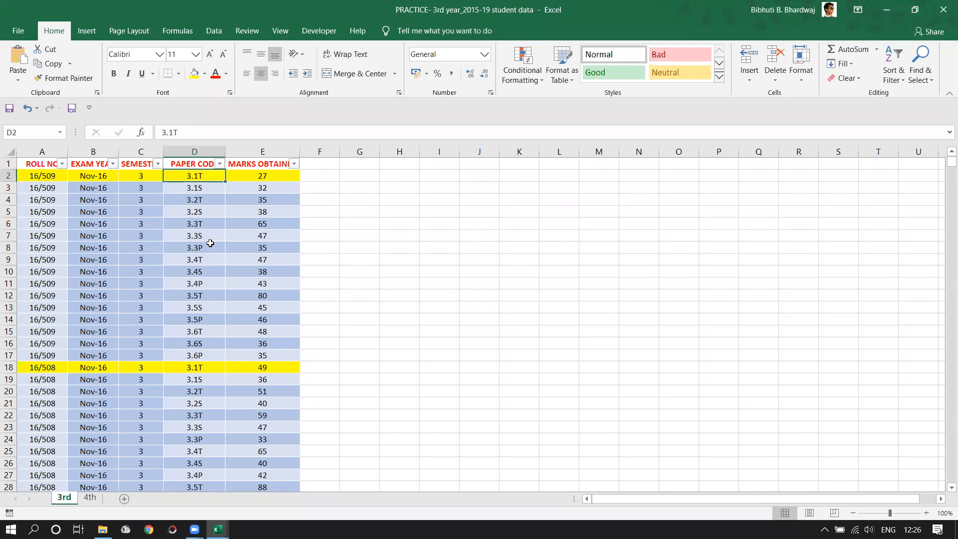
click(202, 248)
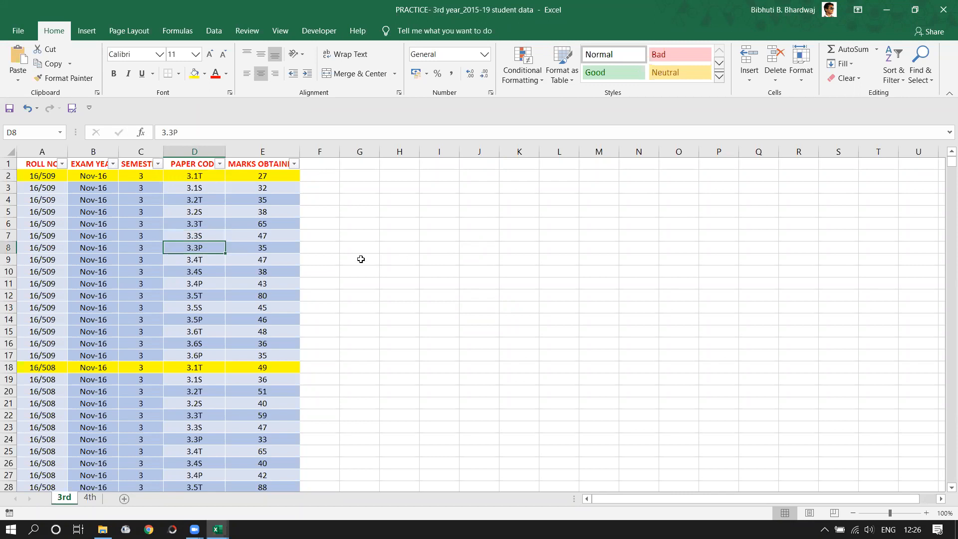
click(183, 175)
click(213, 246)
scroll(310, 272, down, 20)
scroll(944, 230, down, 5)
drag(945, 184, 946, 161)
click(538, 339)
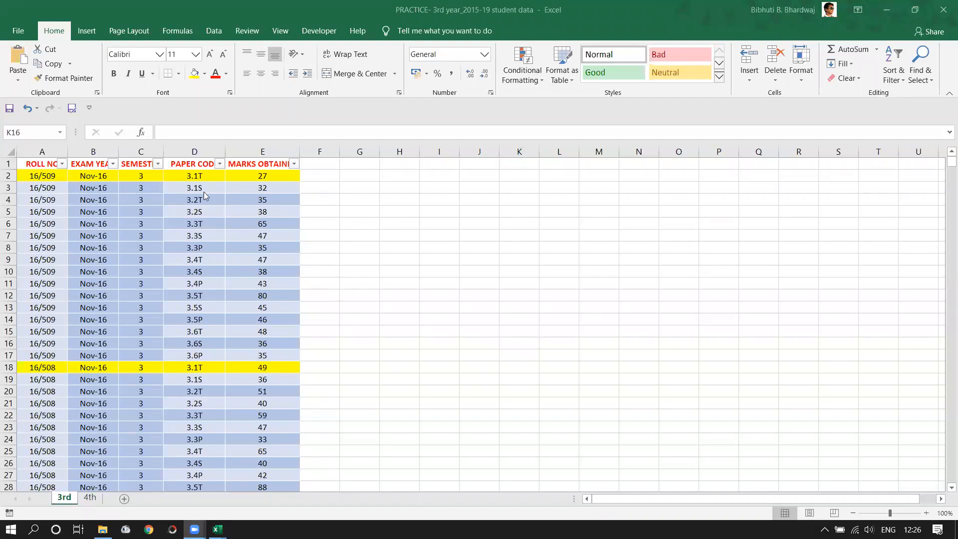
click(199, 175)
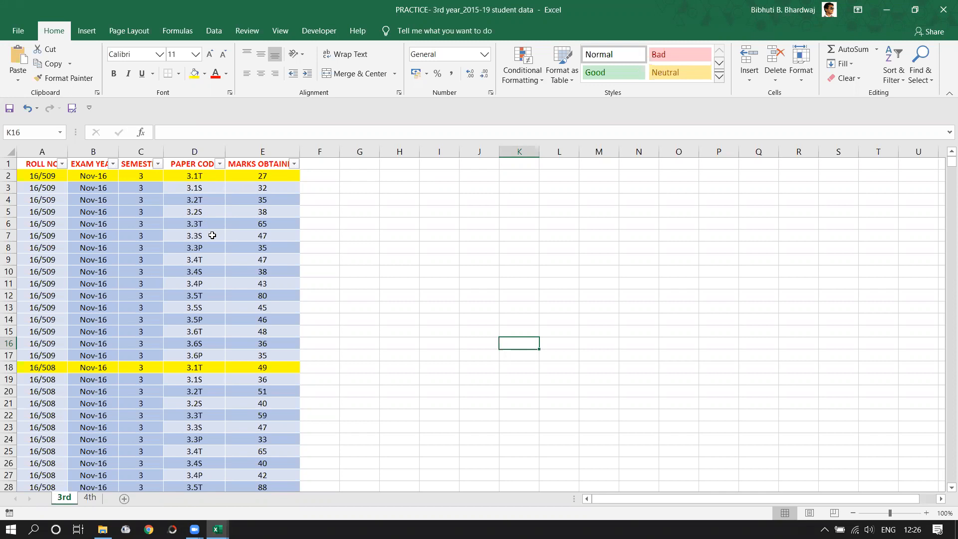
click(212, 248)
click(319, 248)
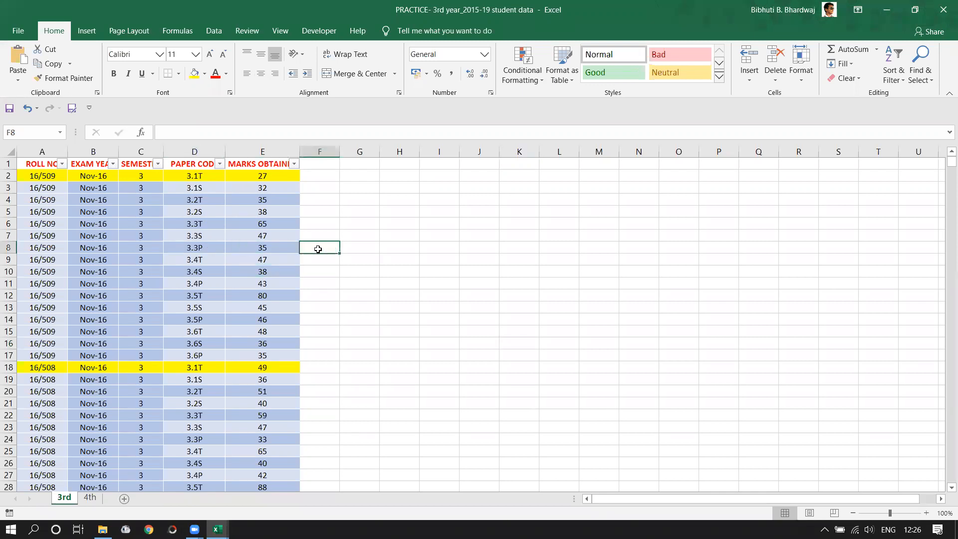